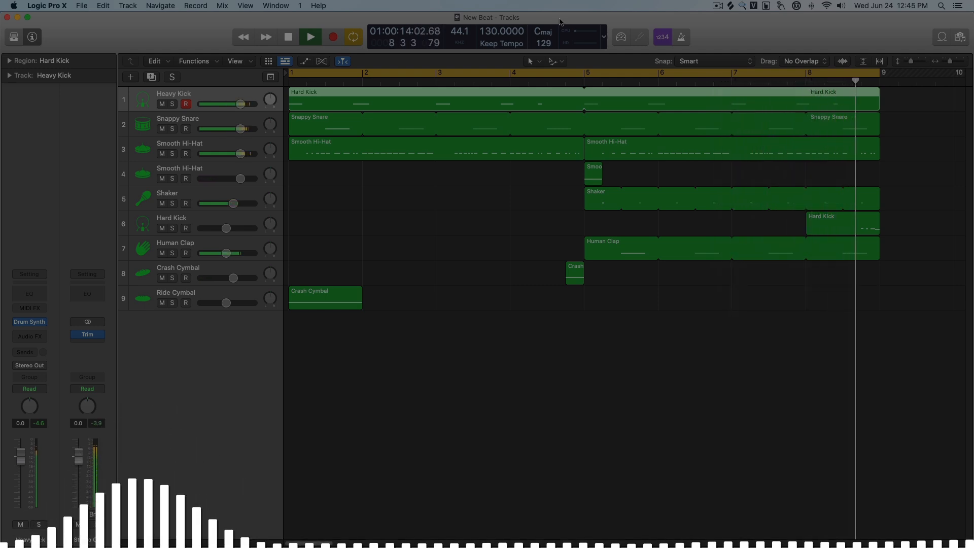
Open the Drum Synth plug-in on the Heavy Kick track and start playback.
key("space")
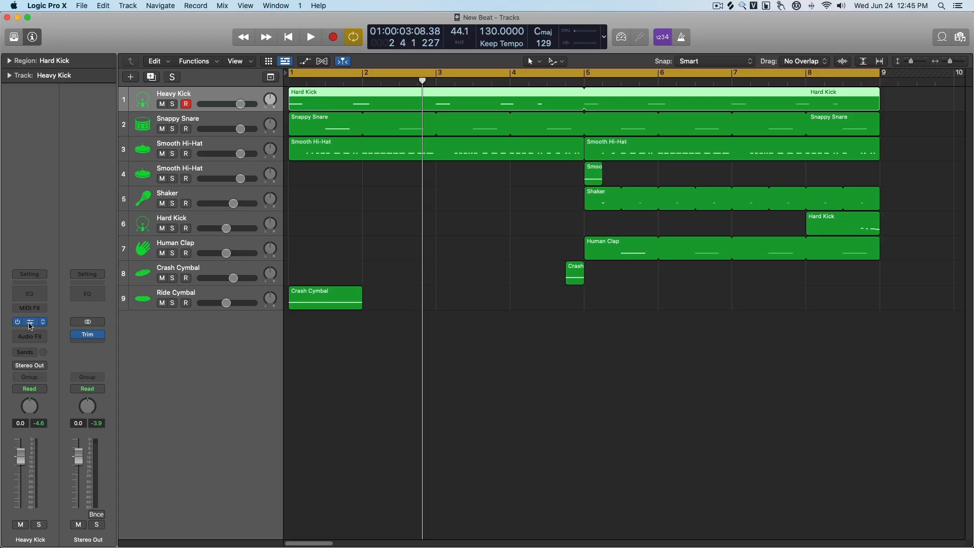
left_click(30, 323)
left_click_drag(590, 145, 524, 183)
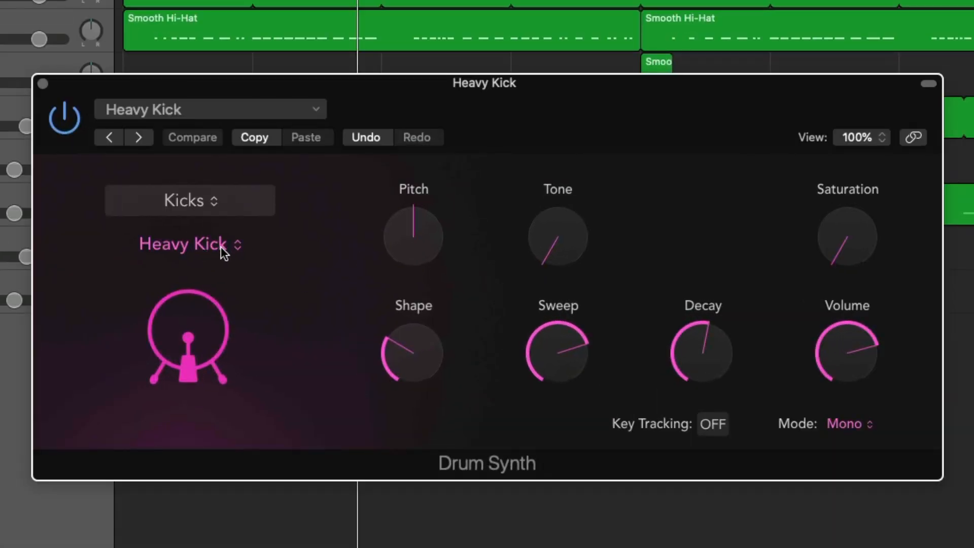
key("space")
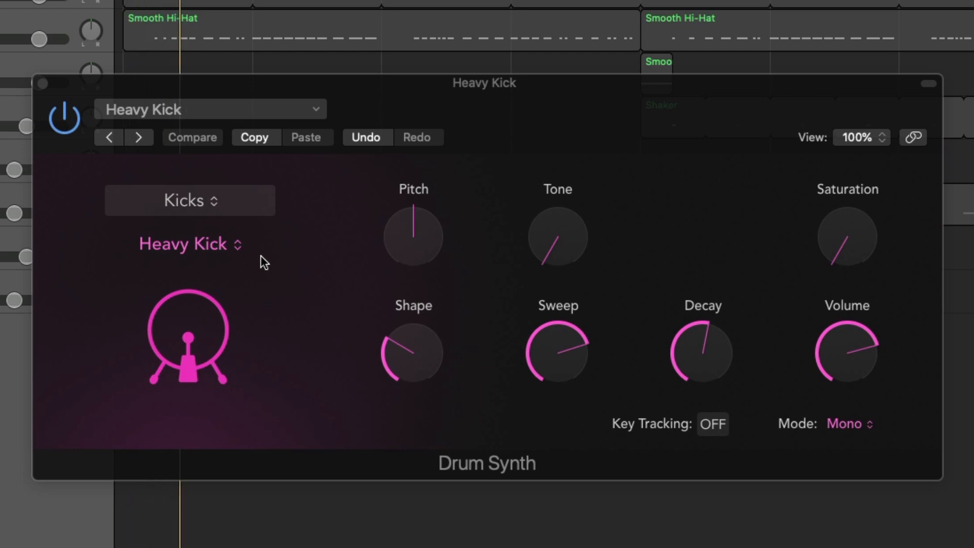
Examine the drum categories and the available kick models in Drum Synth.
left_click(188, 202)
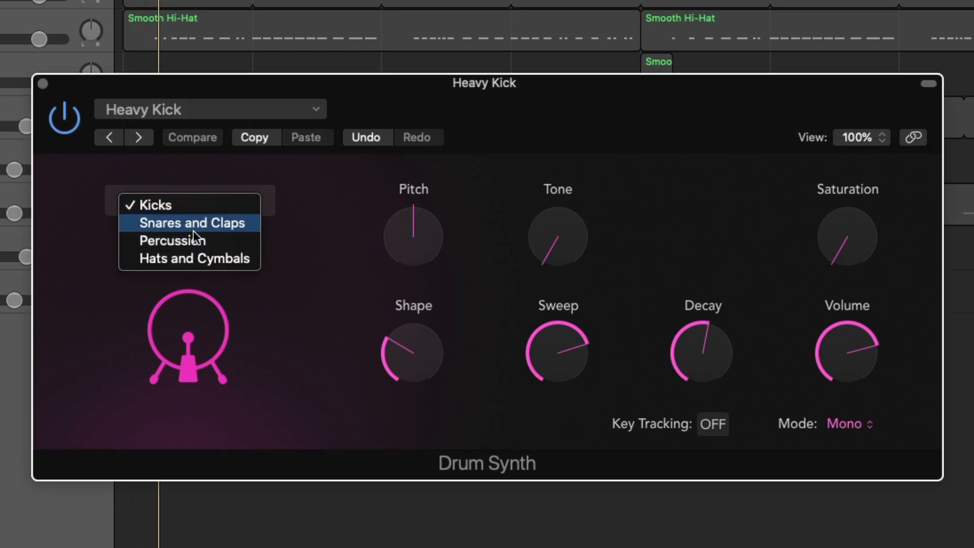
left_click(176, 206)
left_click(204, 236)
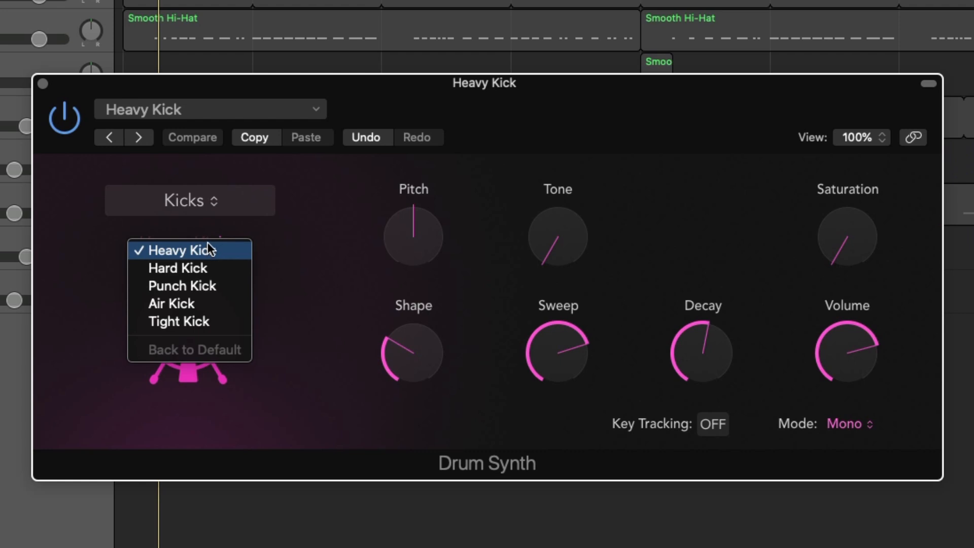
left_click(306, 233)
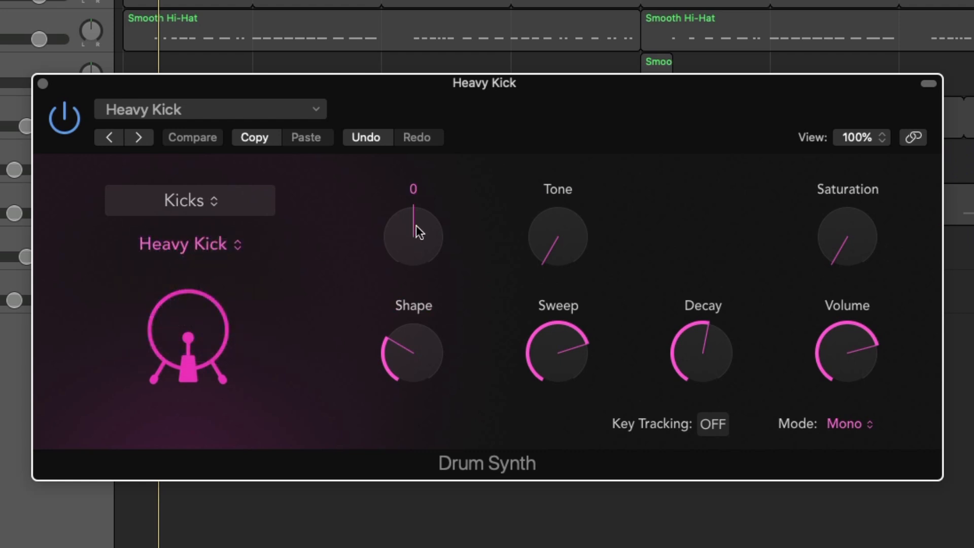
Raise the kick's Tone and Shape slightly, lower its Sweep to about half, and try its Decay at 0% before settling just above half.
mouse_move(416, 226)
left_mouse_down()
mouse_move(412, 274)
mouse_move(416, 223)
left_mouse_up()
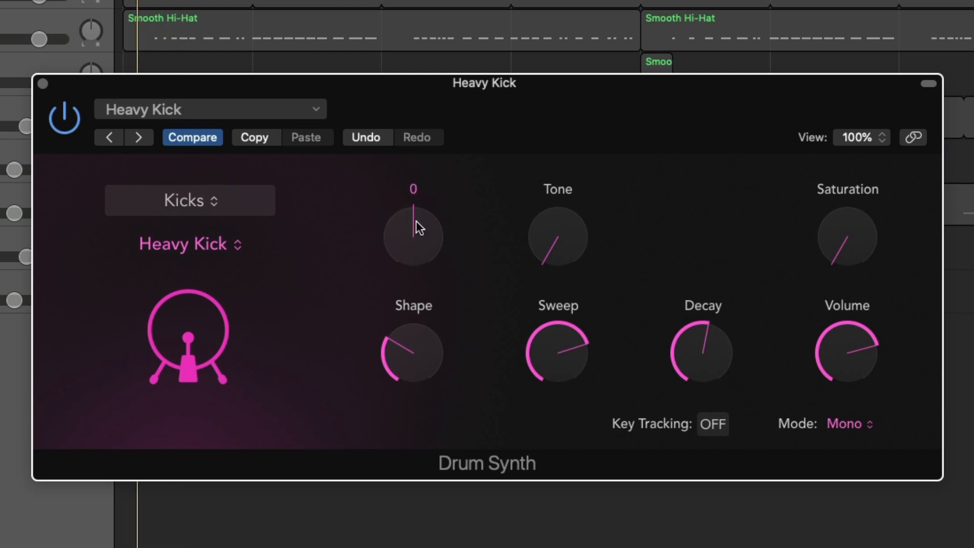
left_click_drag(555, 242, 568, 213)
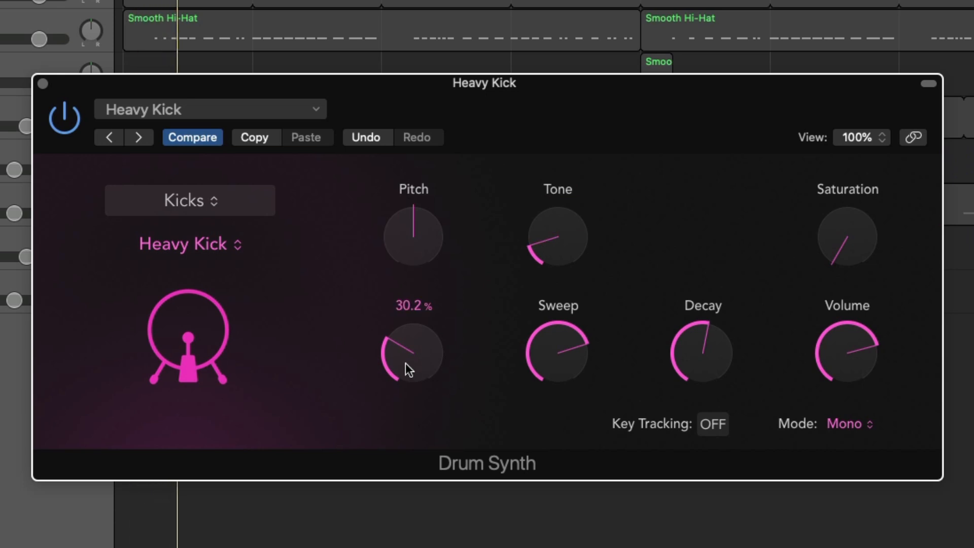
mouse_move(404, 357)
left_mouse_down()
mouse_move(406, 204)
mouse_move(406, 353)
left_mouse_up()
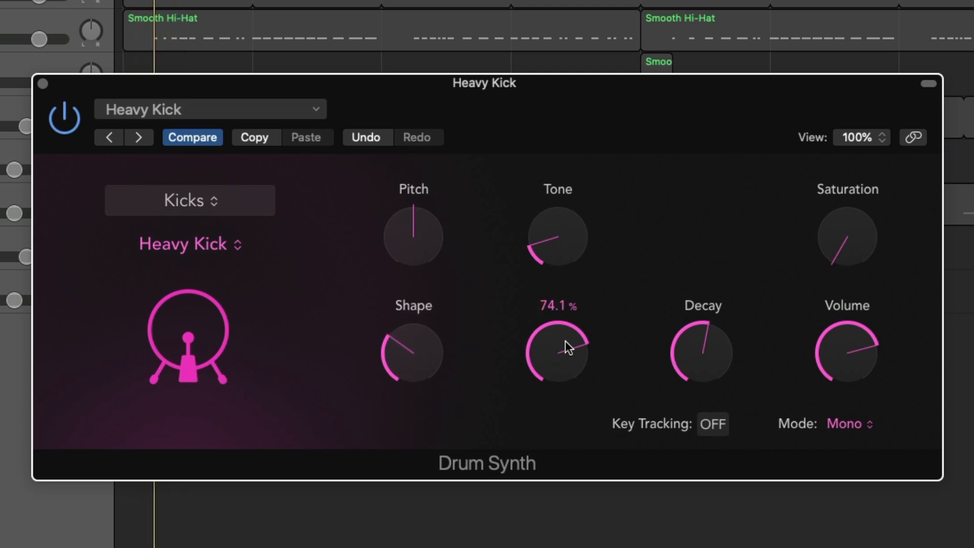
left_click_drag(558, 339, 551, 363)
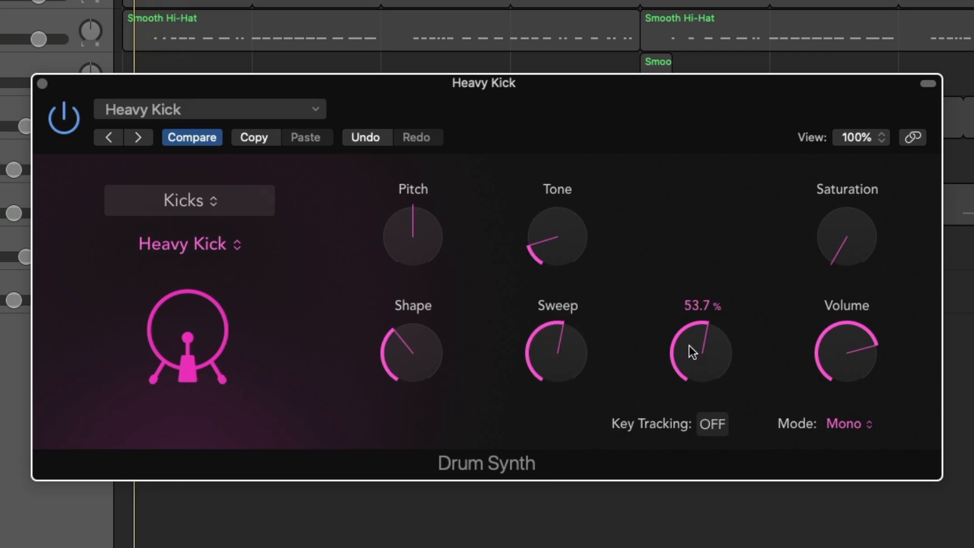
left_click_drag(705, 343, 702, 374)
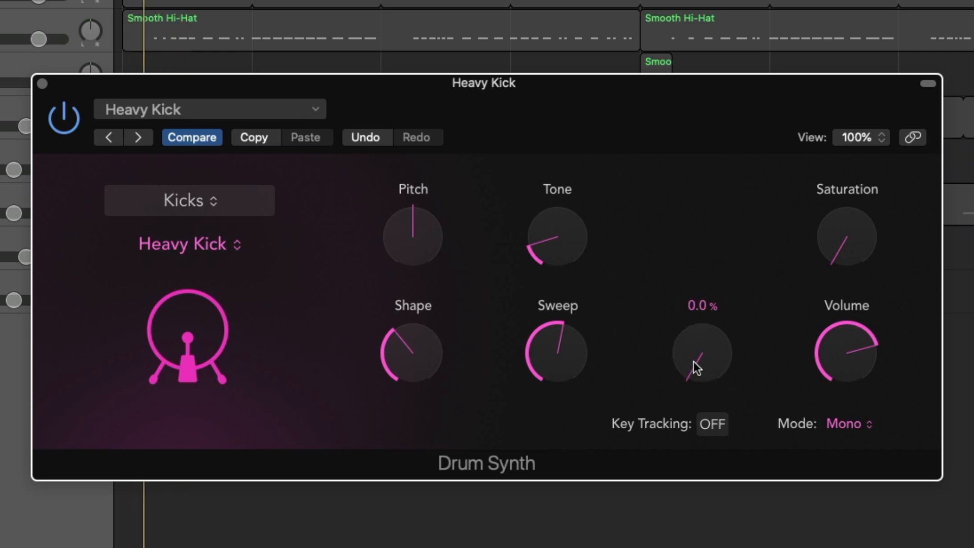
left_click_drag(696, 360, 698, 439)
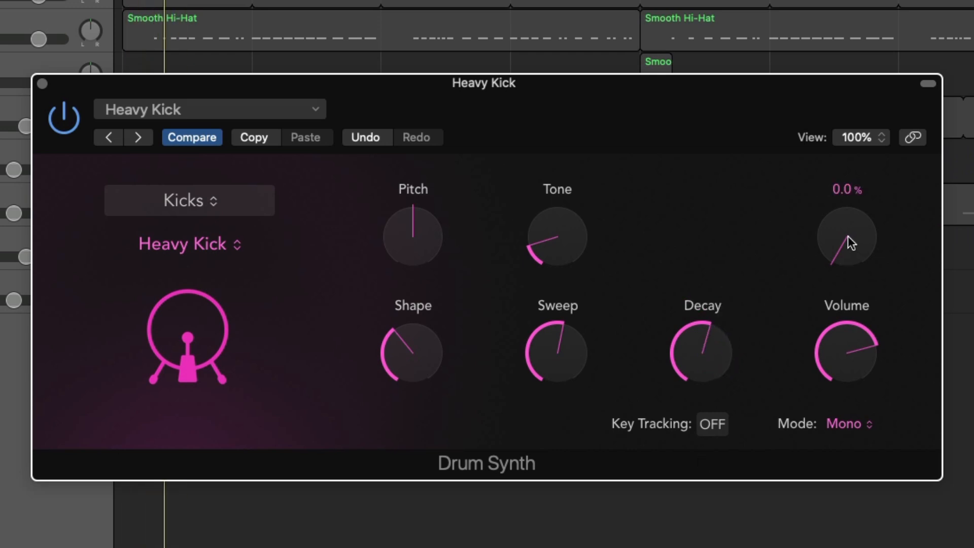
Try the kick's Saturation at 100% and return it to zero.
left_click_drag(845, 246, 838, 51)
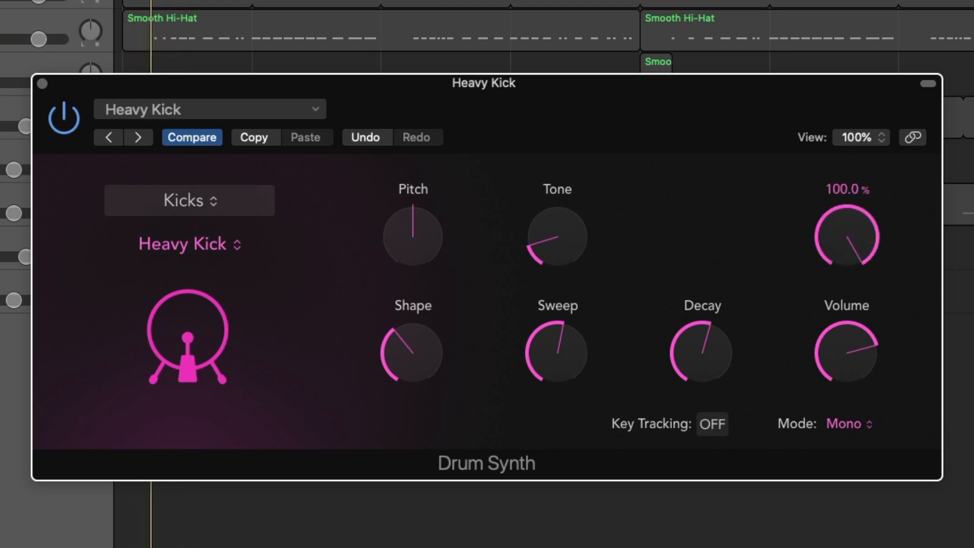
key("space")
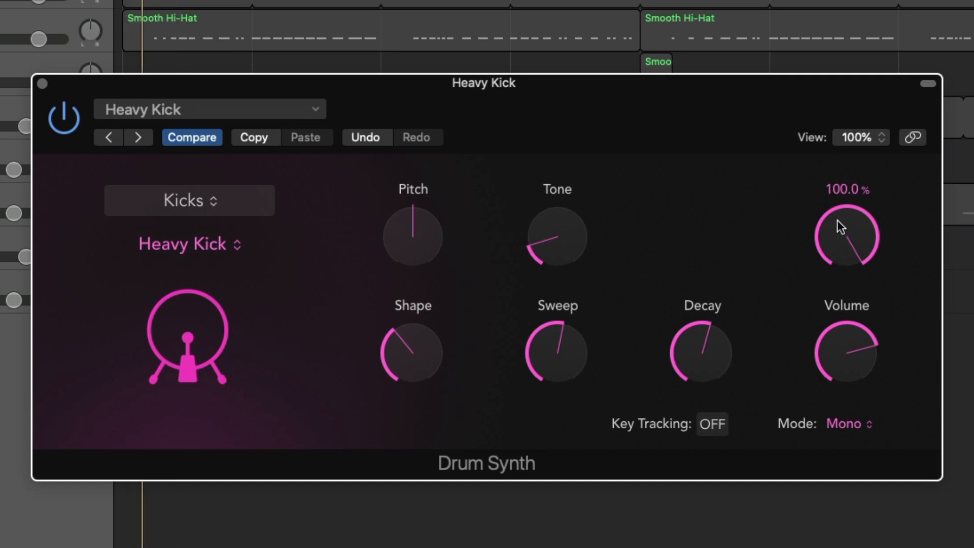
left_click_drag(838, 220, 841, 336)
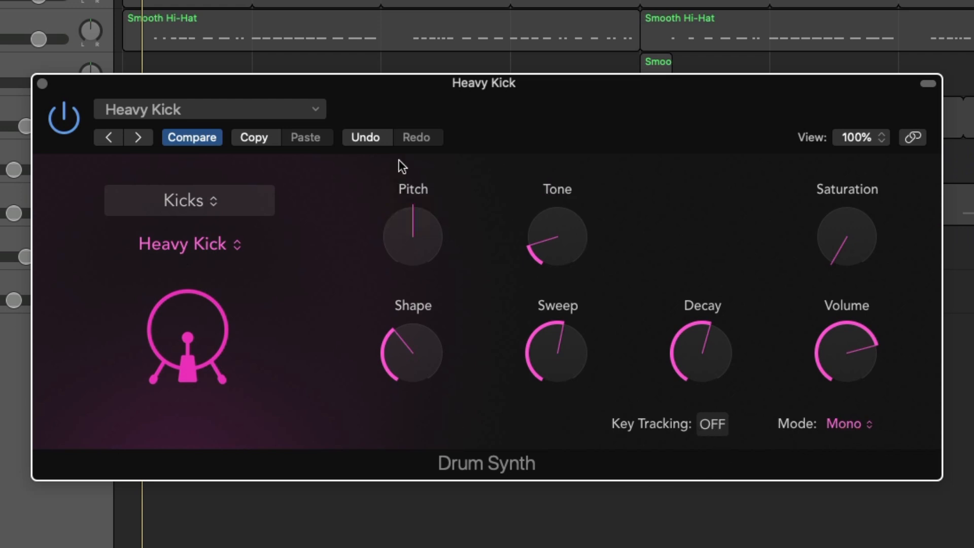
Examine the list of kick models and the plug-in's Kicks presets.
left_click(214, 247)
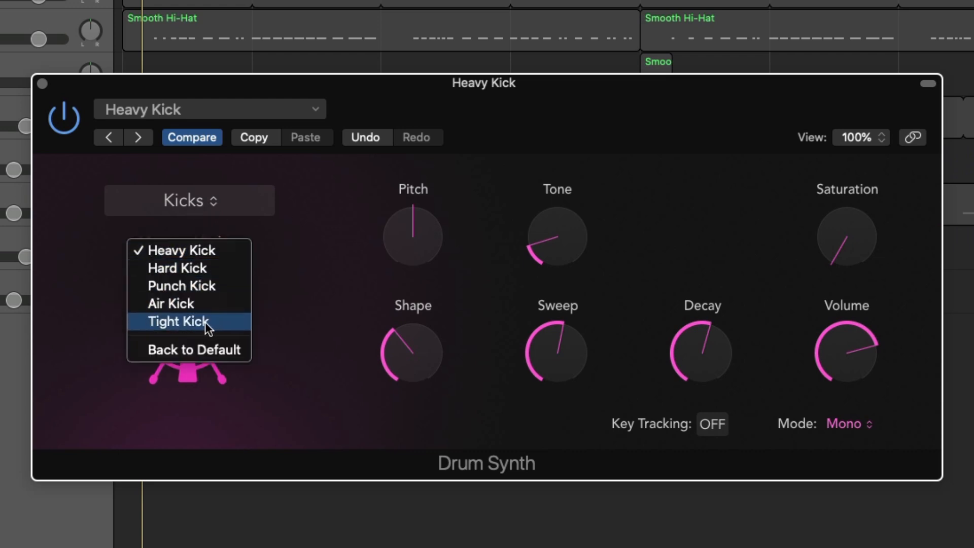
left_click(260, 342)
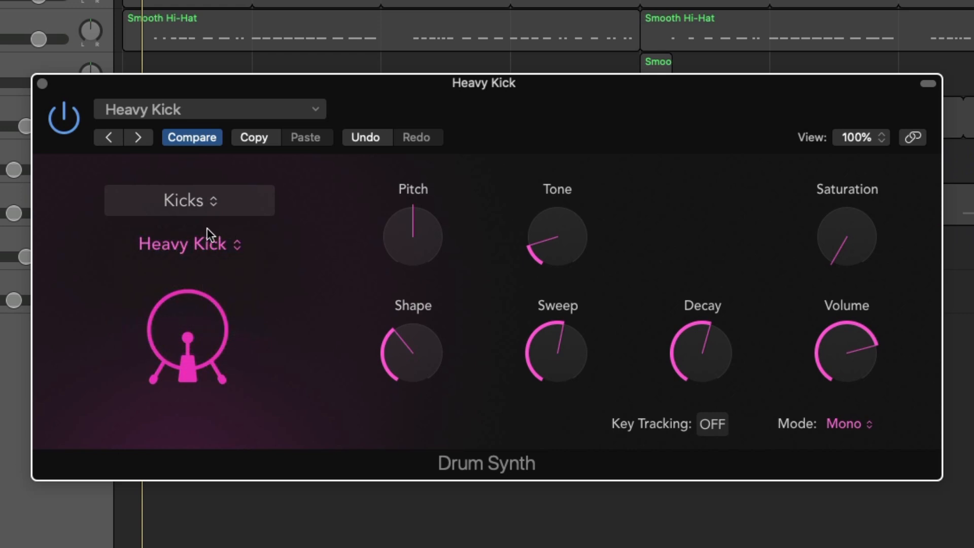
left_click(212, 110)
mouse_move(203, 470)
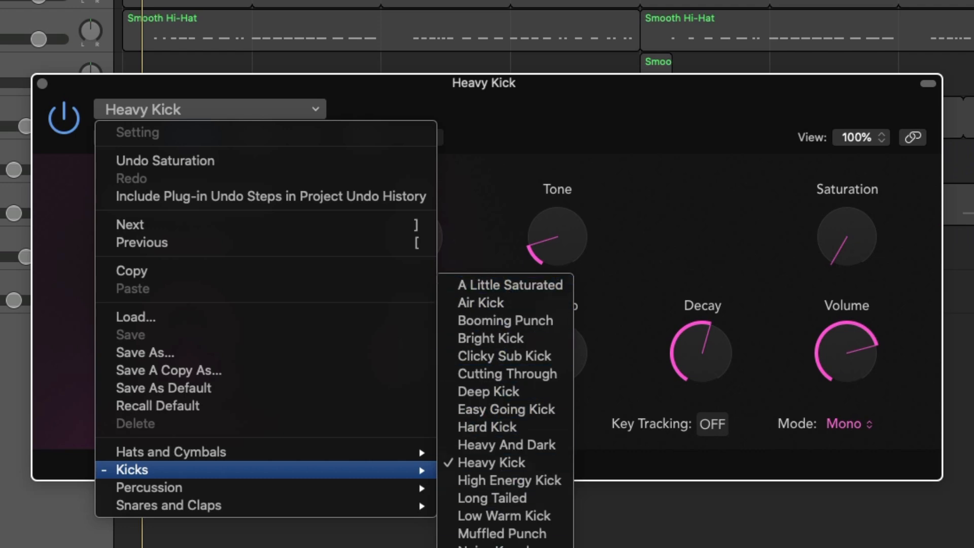
left_click(283, 104)
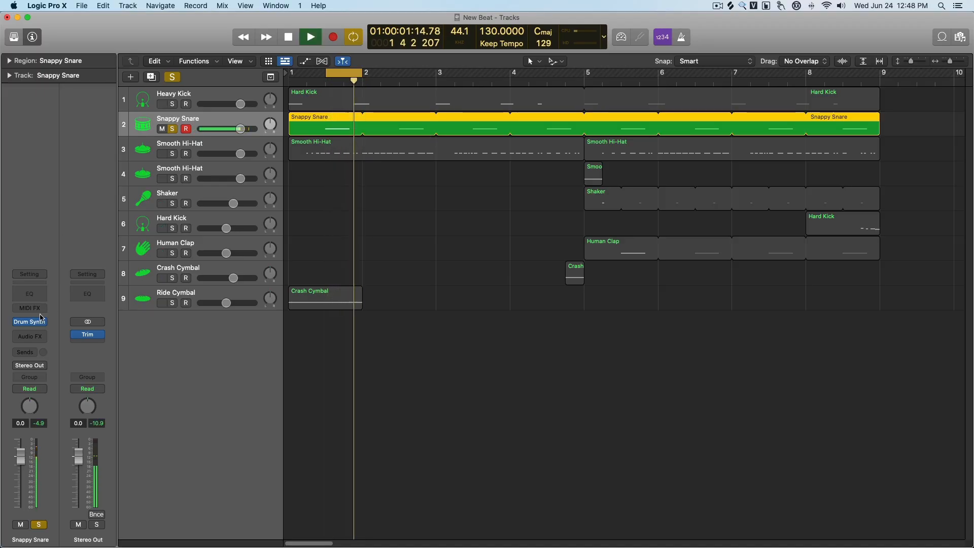
Open Drum Synth on the Snappy Snare track and set the snare's Tone to about 75%.
left_click(40, 319)
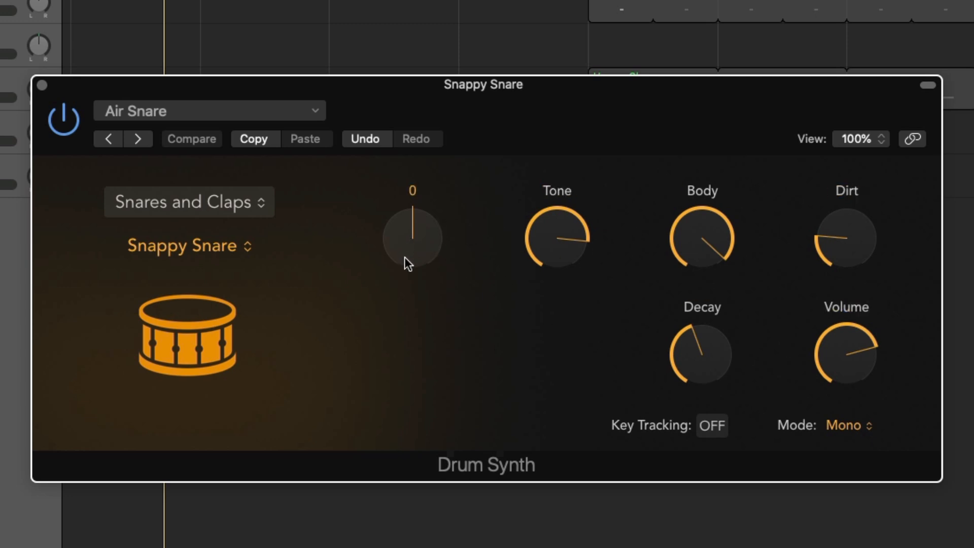
mouse_move(411, 249)
left_mouse_down()
mouse_move(416, 190)
mouse_move(411, 316)
mouse_move(412, 200)
mouse_move(412, 248)
left_mouse_up()
left_click_drag(558, 232, 556, 387)
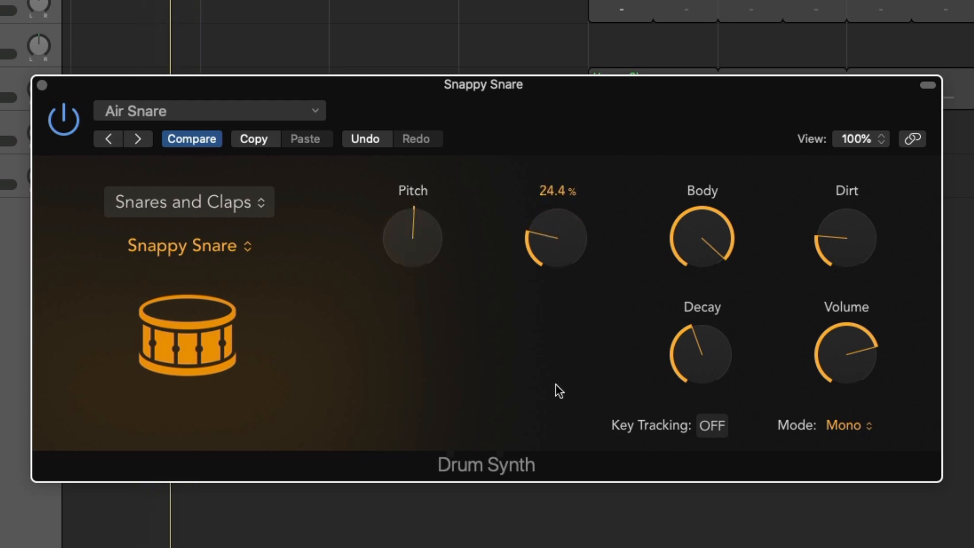
left_click_drag(551, 254, 554, 119)
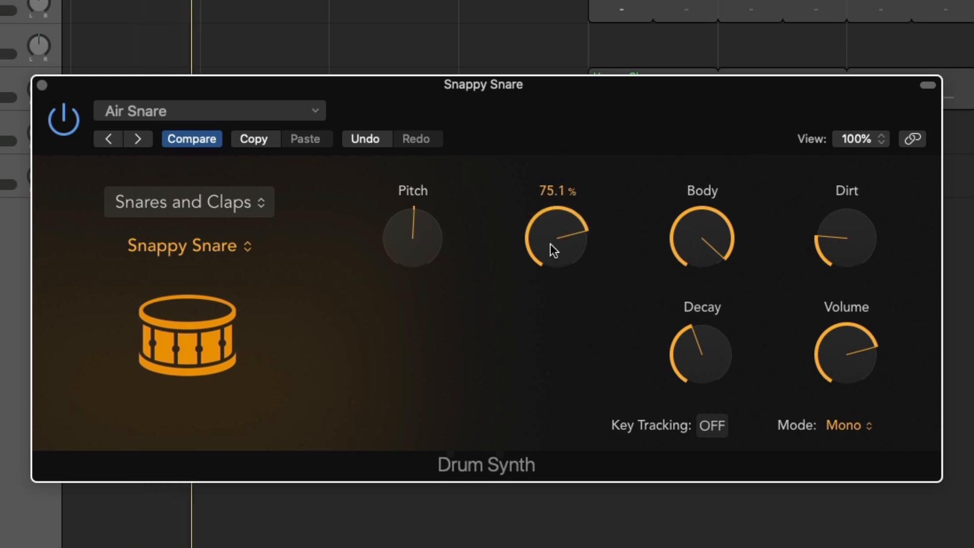
Sweep the snare's Body down and up, and set it to about 77%.
left_click_drag(708, 226, 717, 515)
left_click_drag(706, 247, 685, 5)
left_click_drag(695, 233, 692, 297)
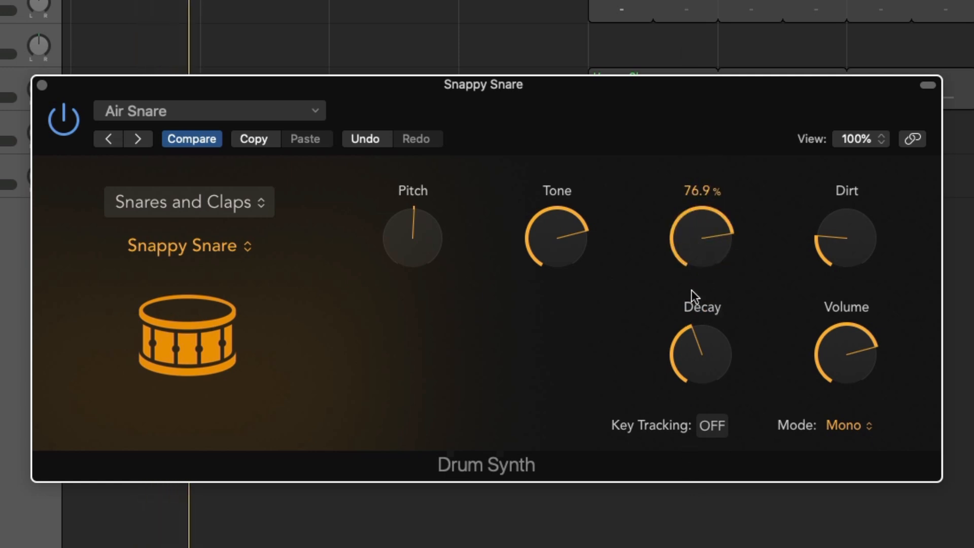
Lower the snare's Dirt slightly and set its Decay to about half.
mouse_move(841, 242)
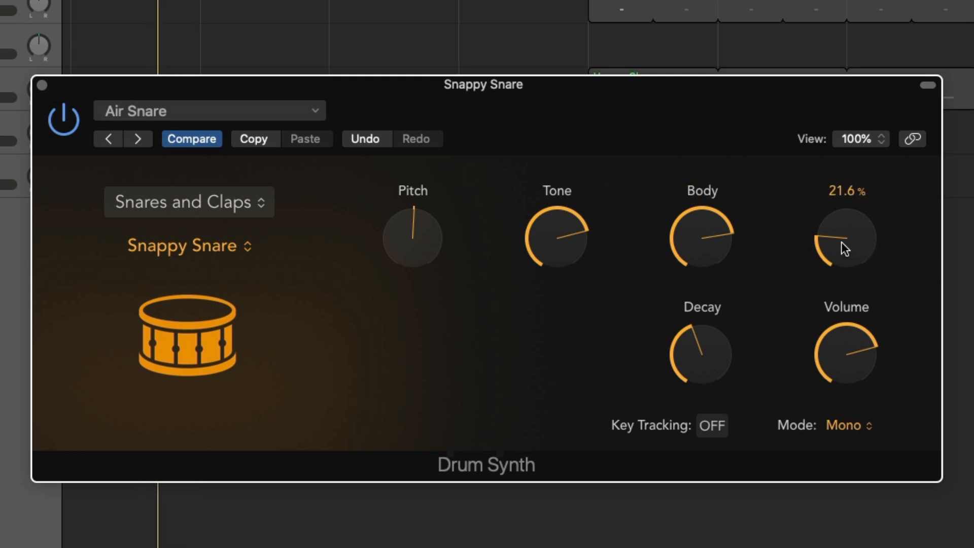
mouse_move(840, 246)
left_mouse_down()
mouse_move(863, 104)
mouse_move(828, 341)
mouse_move(840, 382)
mouse_move(847, 233)
mouse_move(841, 259)
left_mouse_up()
mouse_move(704, 364)
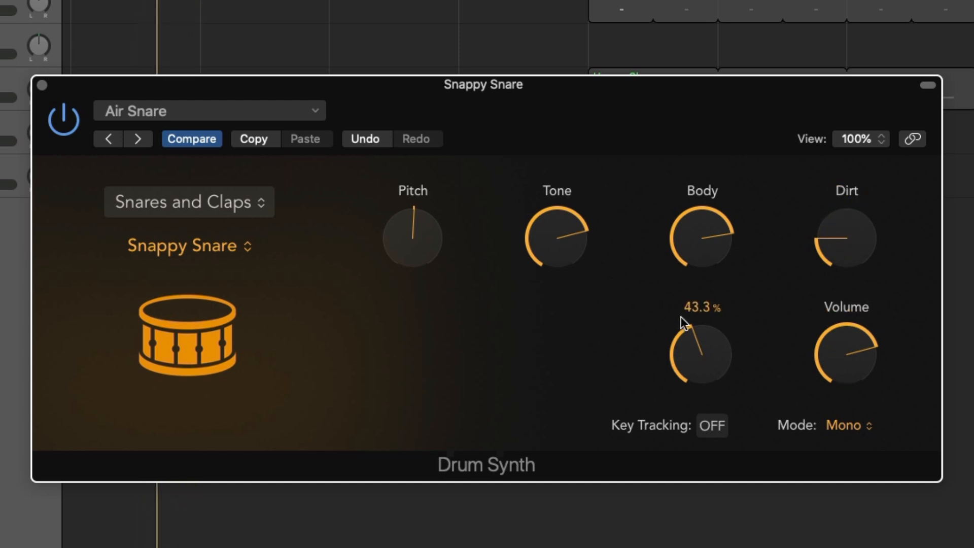
left_click_drag(689, 347, 689, 325)
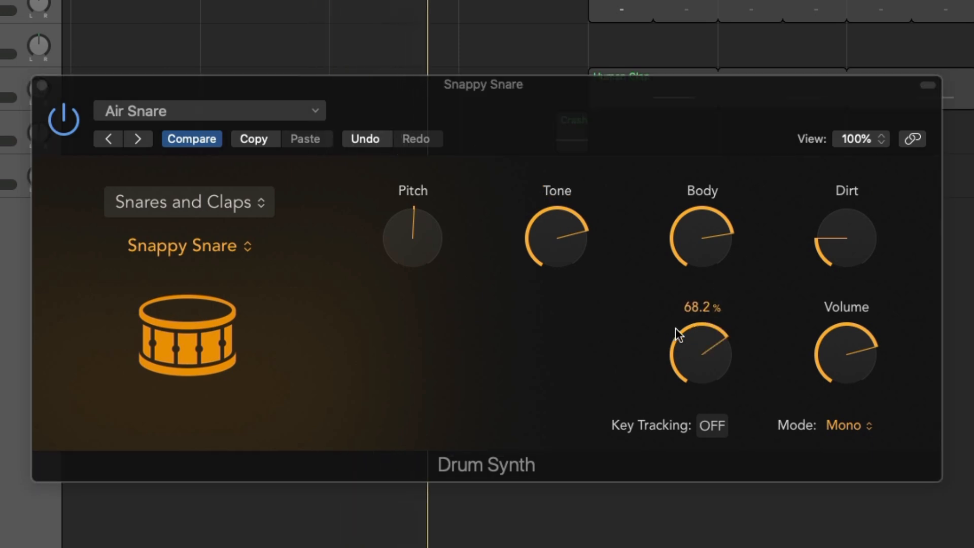
left_click_drag(696, 348, 686, 372)
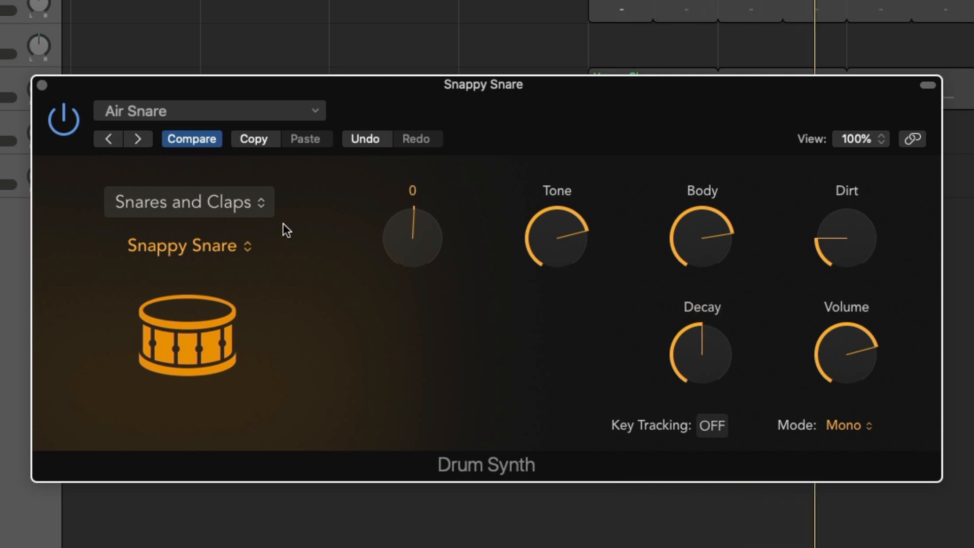
Examine the available snare, clap and side stick models in Drum Synth.
left_click(43, 85)
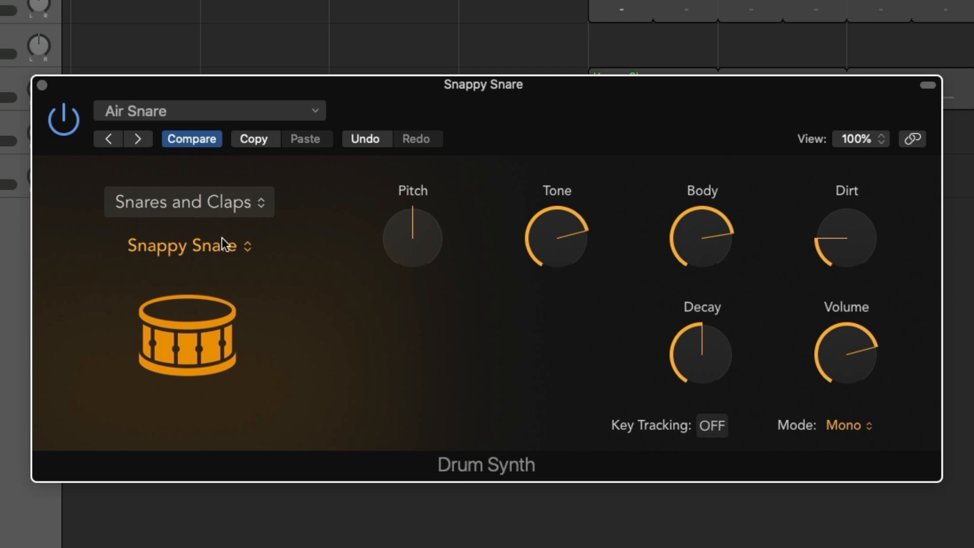
left_click(221, 238)
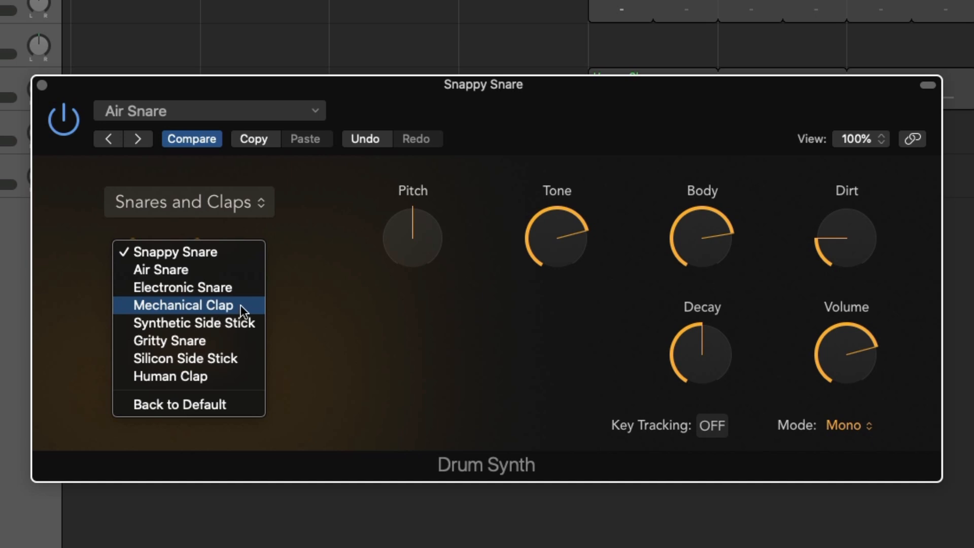
left_click_drag(131, 88, 112, 88)
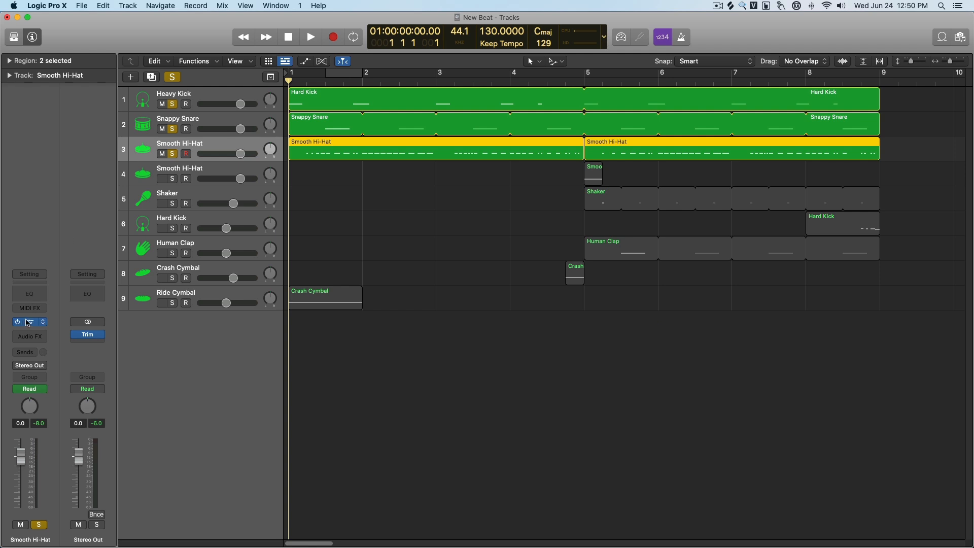
Open Drum Synth on the soloed Smooth Hi-Hat track and sweep its Tone down and up.
left_click(28, 322)
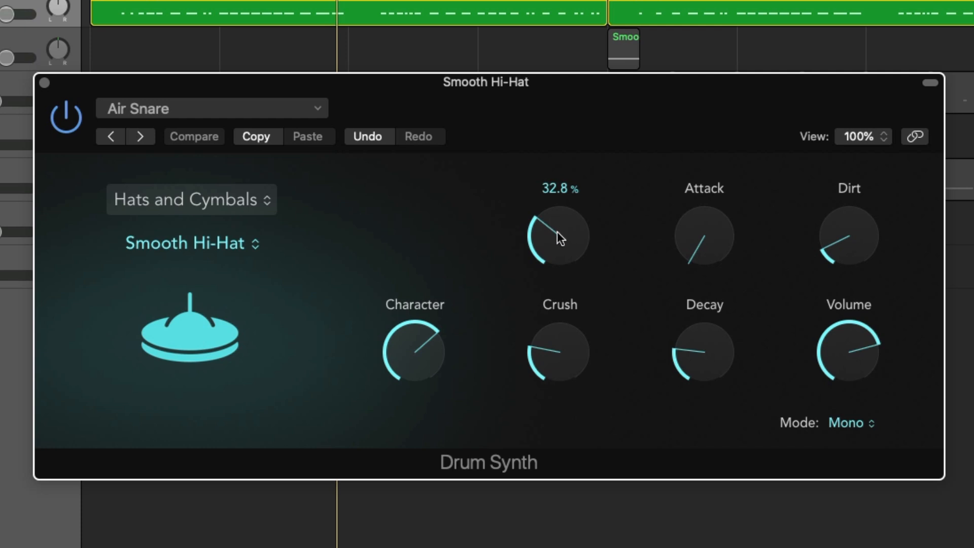
left_click_drag(557, 231, 558, 255)
left_click_drag(558, 255, 558, 216)
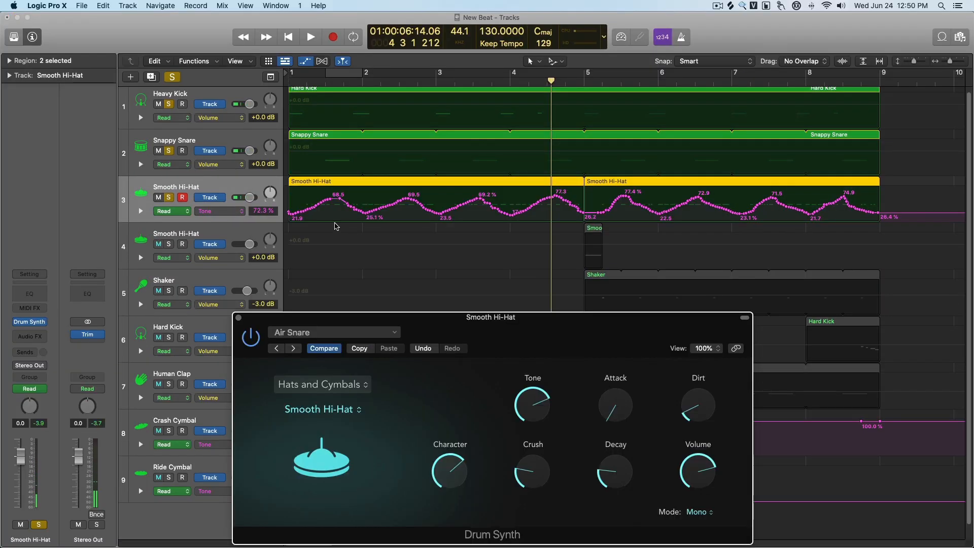
Delete all the Tone automation points on the Smooth Hi-Hat track 3.
left_click_drag(895, 204, 386, 216)
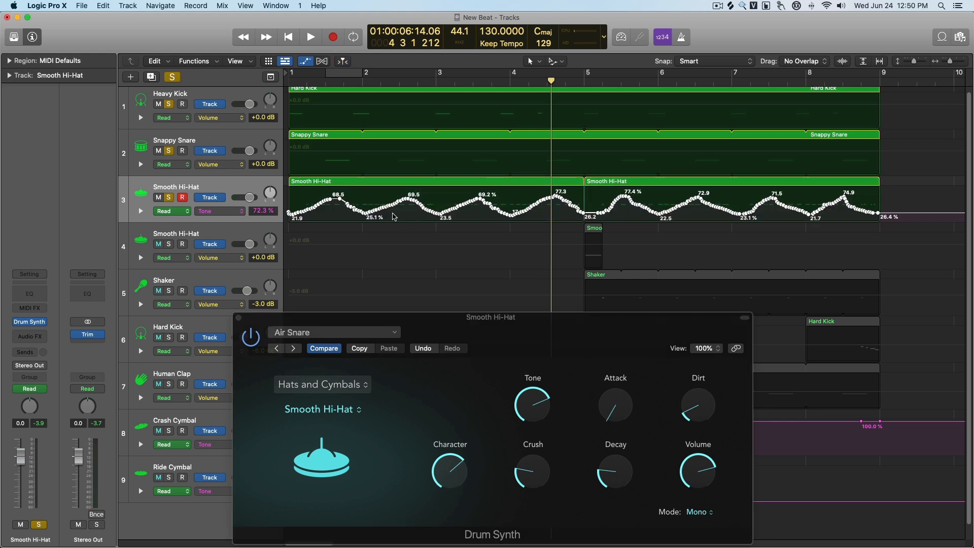
key("Delete")
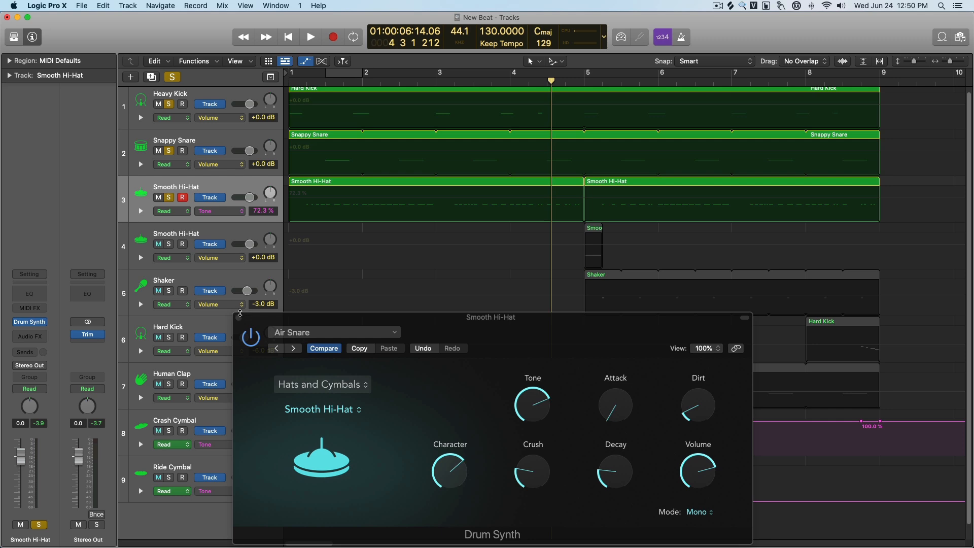
Return the playhead to the start of the project and hide the track automation lanes.
left_click_drag(240, 315, 232, 171)
key("Return")
left_click_drag(378, 177, 451, 242)
key("a")
Set Smooth Hi-Hat track 3 to Latch and record a Tone sweep up and down while the beat plays through to bar 9.
left_click(37, 389)
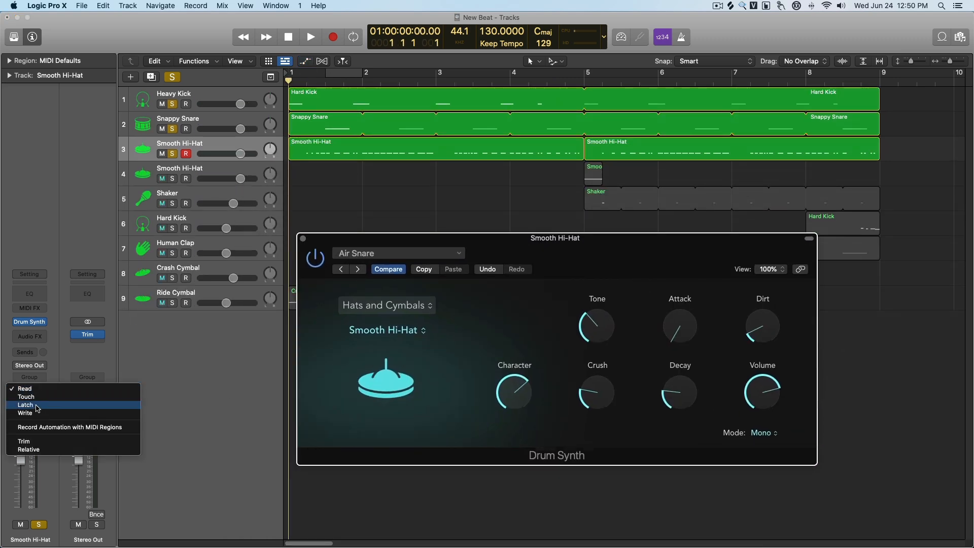
left_click(37, 405)
mouse_move(597, 330)
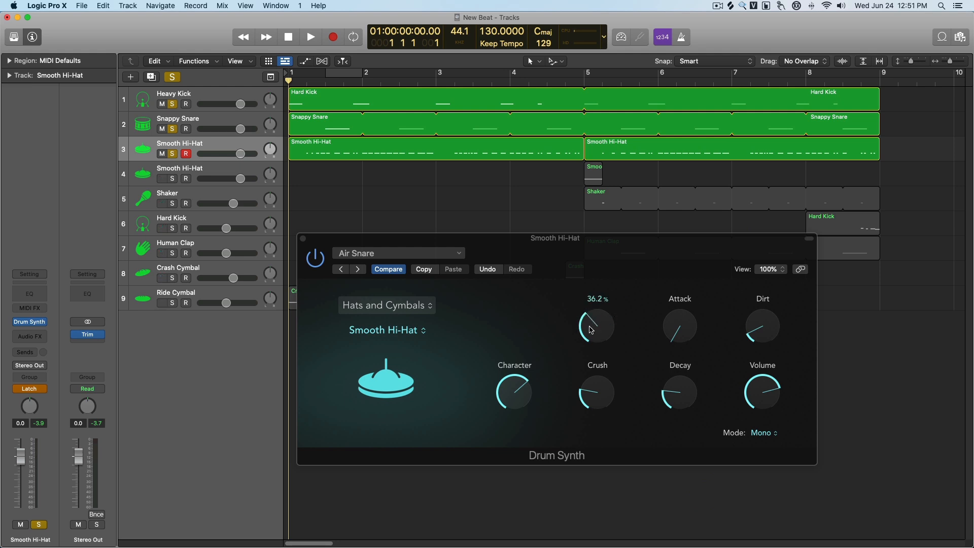
key("space")
mouse_move(594, 328)
left_mouse_down()
mouse_move(606, 293)
mouse_move(601, 353)
mouse_move(602, 304)
mouse_move(598, 321)
left_mouse_up()
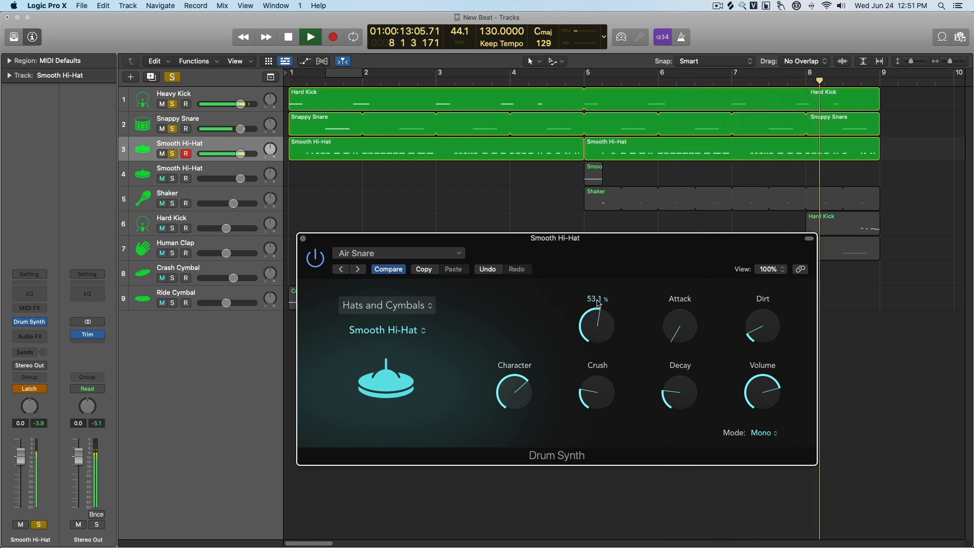
key("space")
Show the track automation lanes and set Smooth Hi-Hat track 3 back to Read mode.
left_click(222, 146)
key("a")
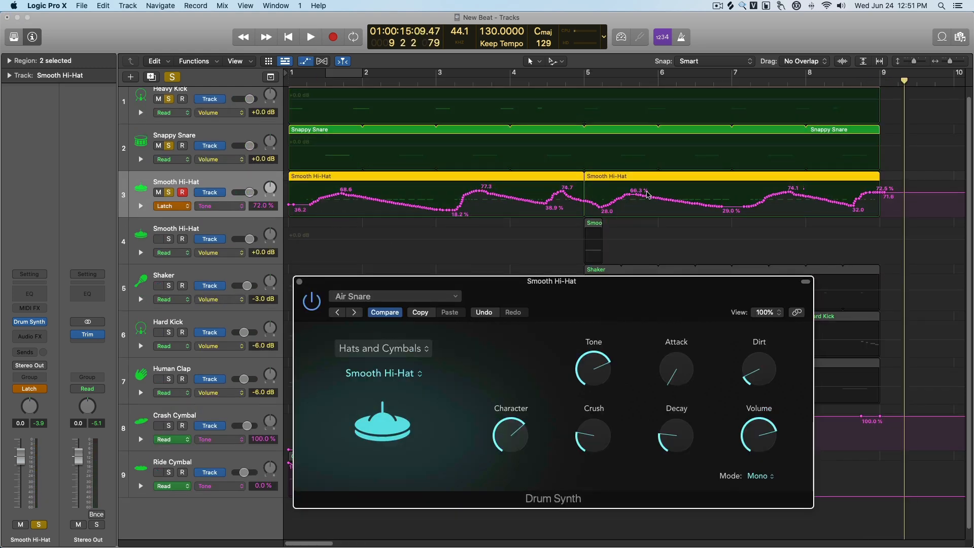
left_click(29, 389)
left_click(28, 373)
Play the beat from the start of the project to hear the recorded Tone automation.
left_click(295, 80)
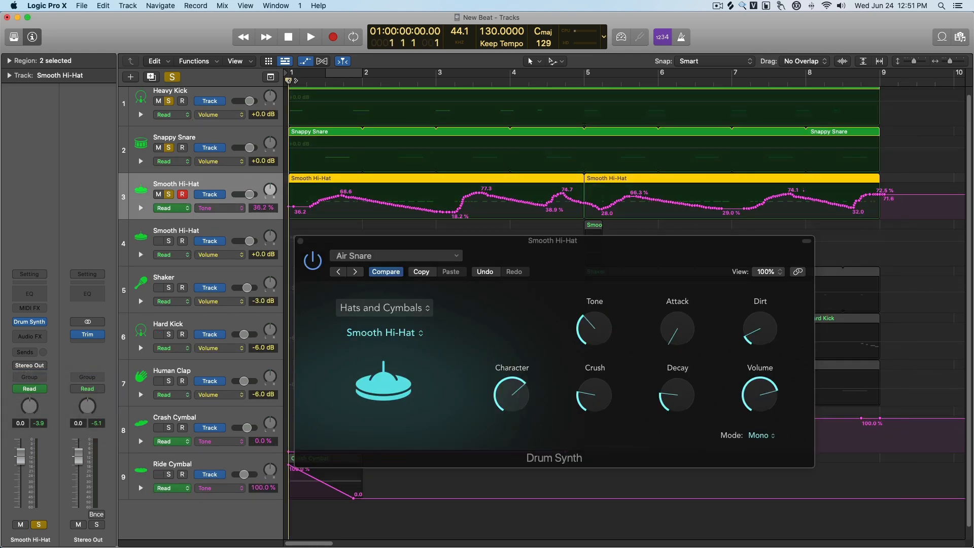
key("space")
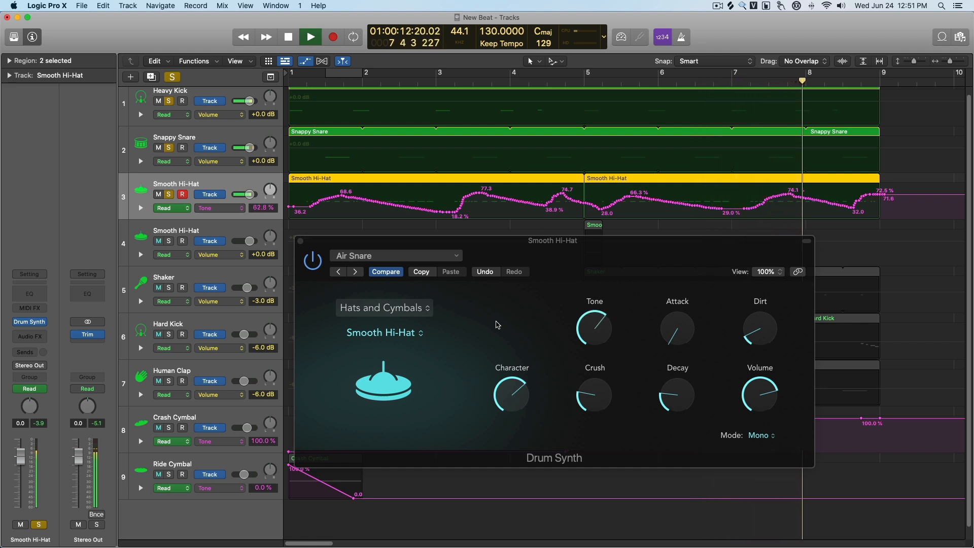
key("space")
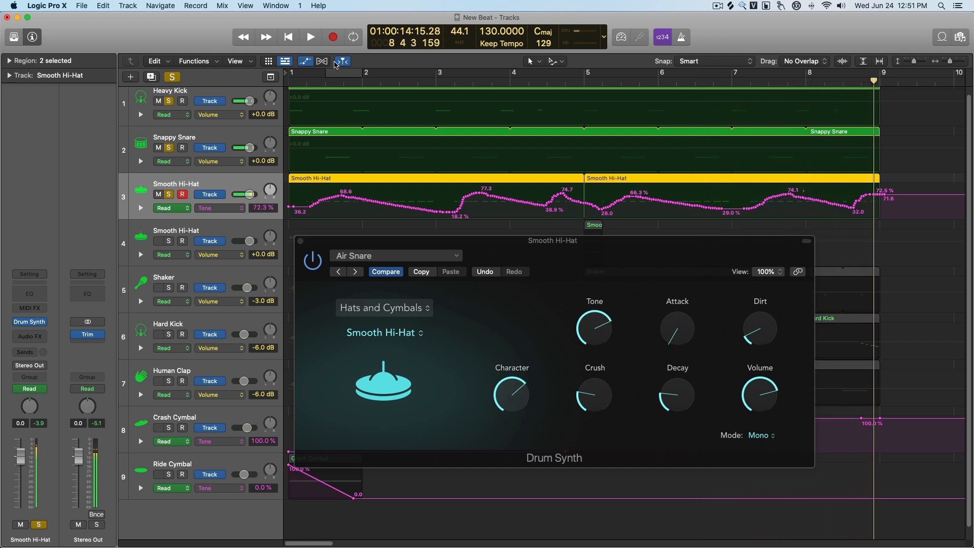
Enable cycling over bars 1 to 9 and unsolo Snappy Snare and Heavy Kick so only Smooth Hi-Hat track 3 is soloed.
left_click(296, 77)
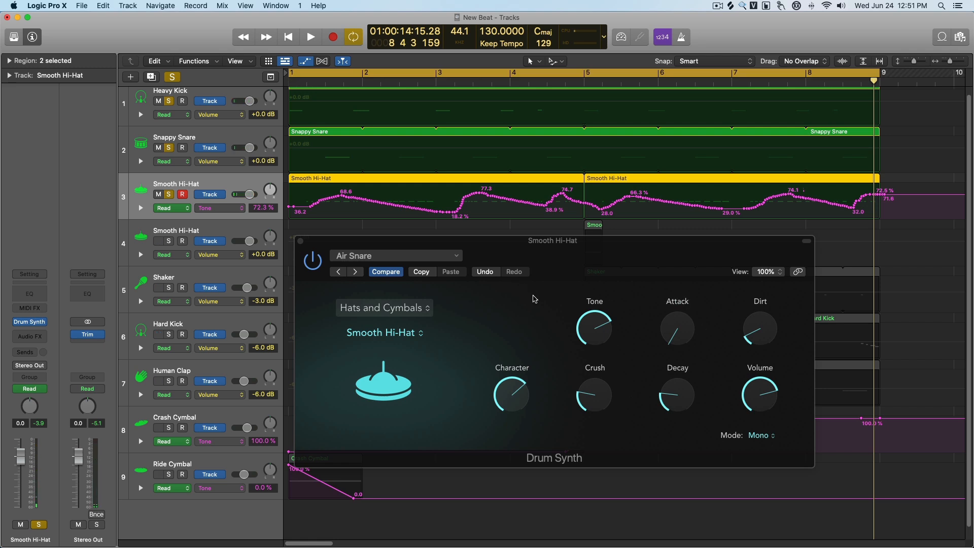
left_click(182, 138)
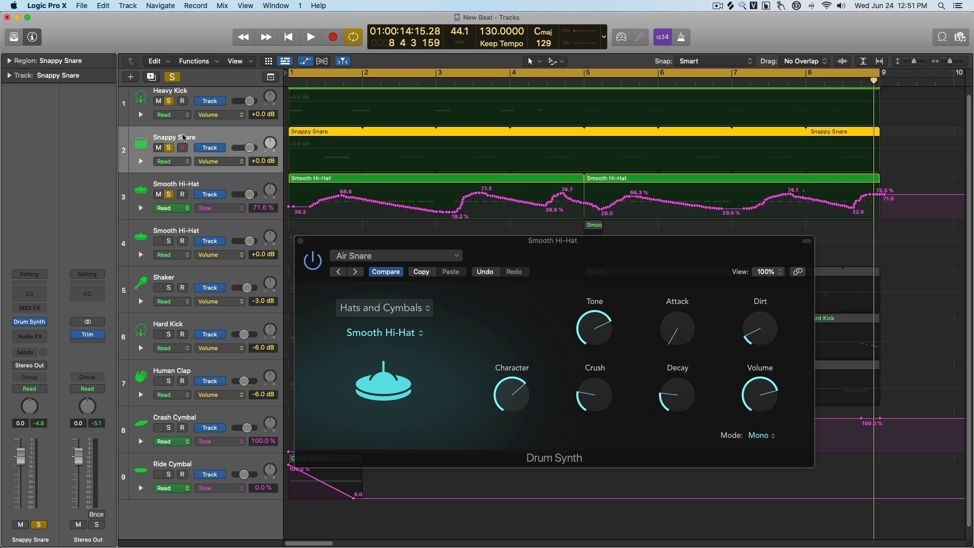
left_click(179, 93, "shift")
key("s")
left_click(185, 190)
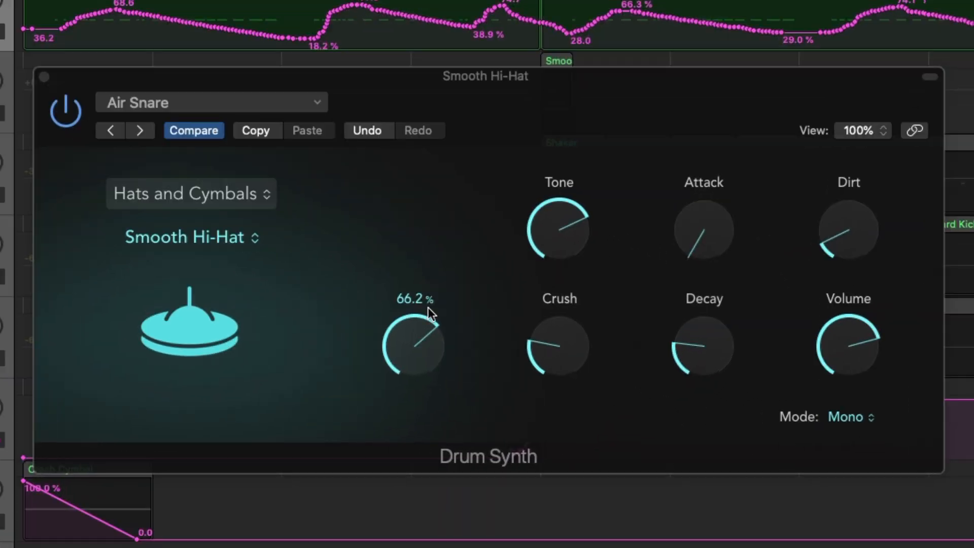
Sweep the hi-hat's Character and Crush, settling Character at roughly a third and Crush slightly above its starting level.
left_click_drag(514, 387, 517, 468)
left_click_drag(424, 473, 414, 346)
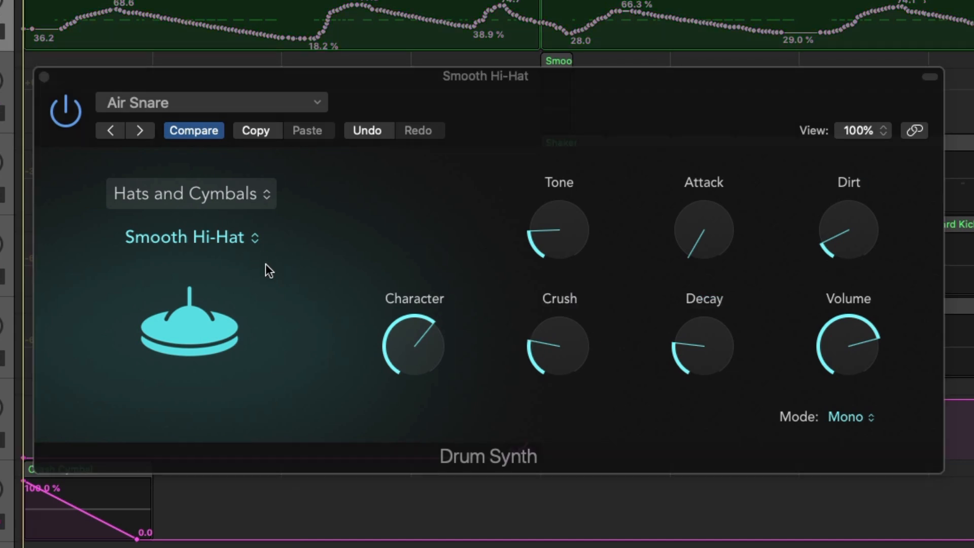
left_click_drag(414, 345, 394, 535)
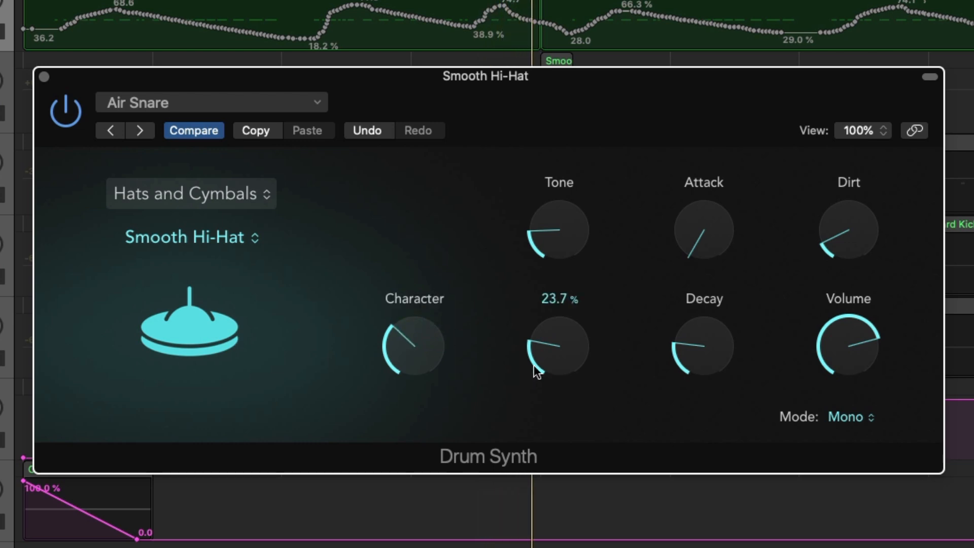
left_click_drag(560, 346, 558, 340)
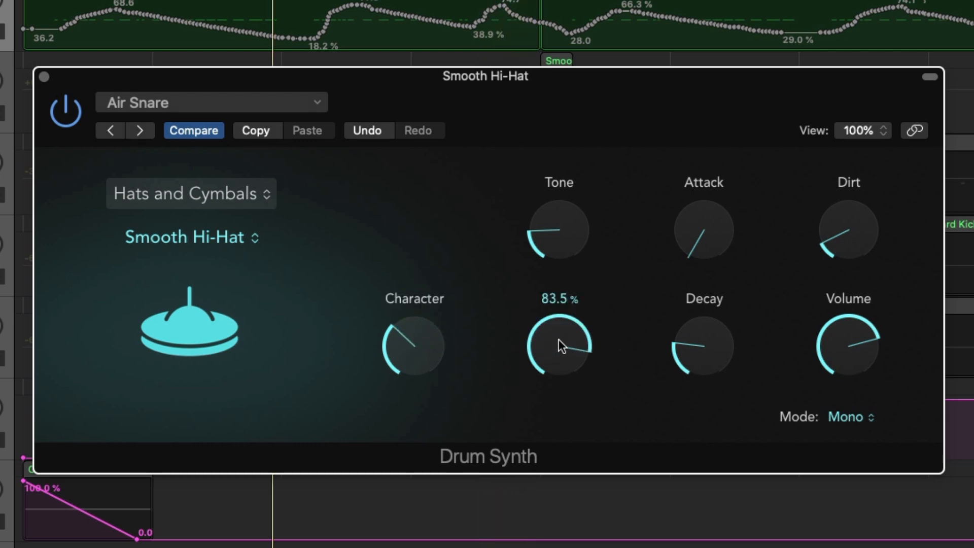
left_click_drag(560, 345, 557, 437)
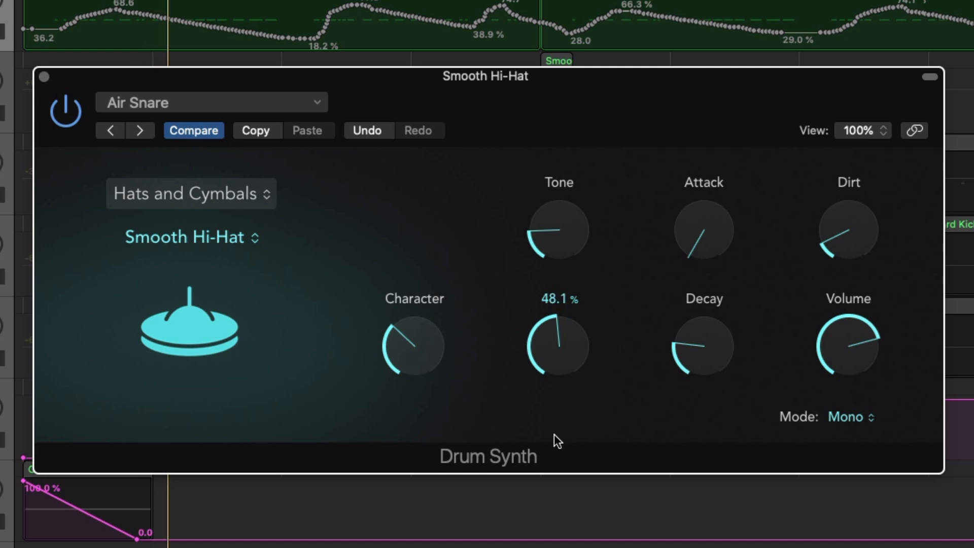
left_click_drag(561, 343, 555, 381)
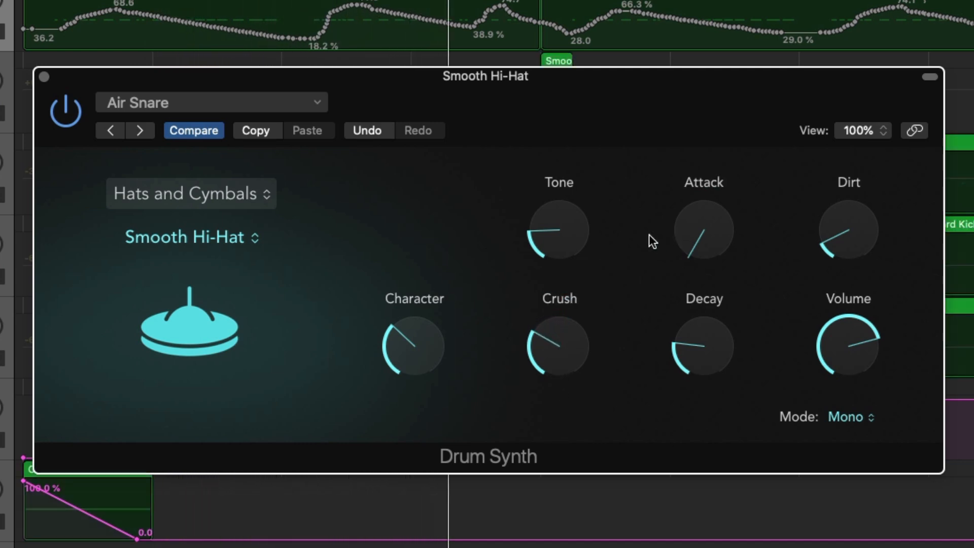
Try the hi-hat's Attack at higher levels such as 71.8 % and return it to 0 %.
mouse_move(553, 185)
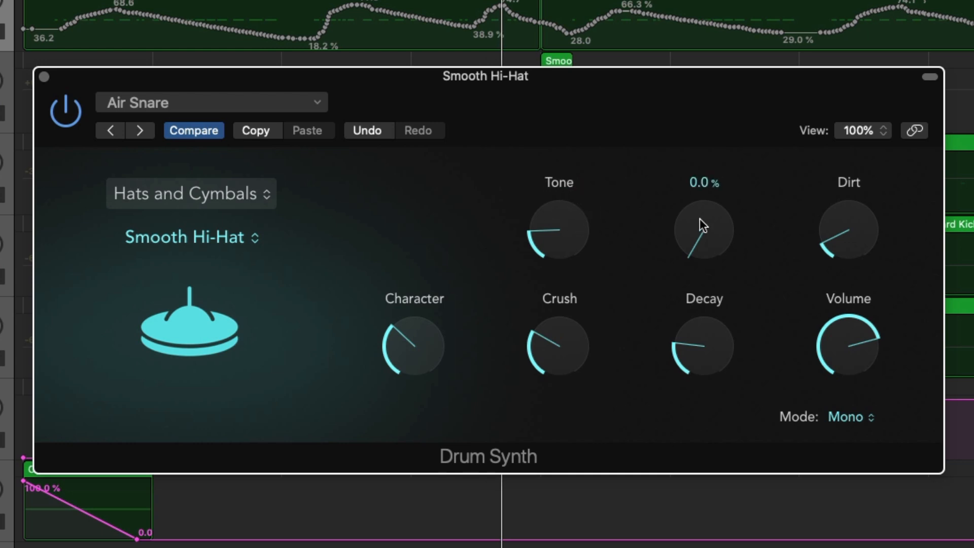
left_click_drag(697, 228, 709, 86)
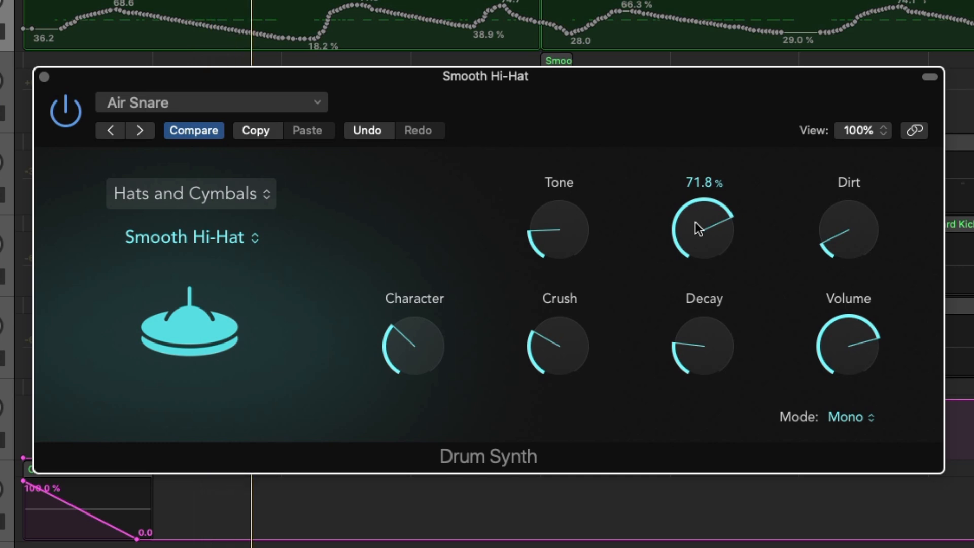
left_click_drag(695, 221, 688, 522)
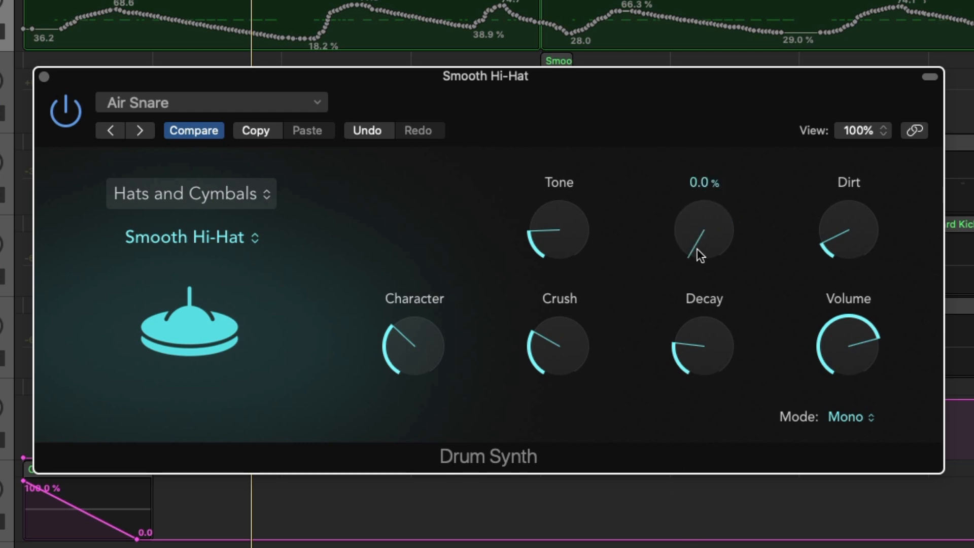
left_click_drag(707, 228, 723, 243)
Audition a long hi-hat Decay of 85.2 % during playback and bring it back down to 22 %.
left_click_drag(708, 344, 723, 203)
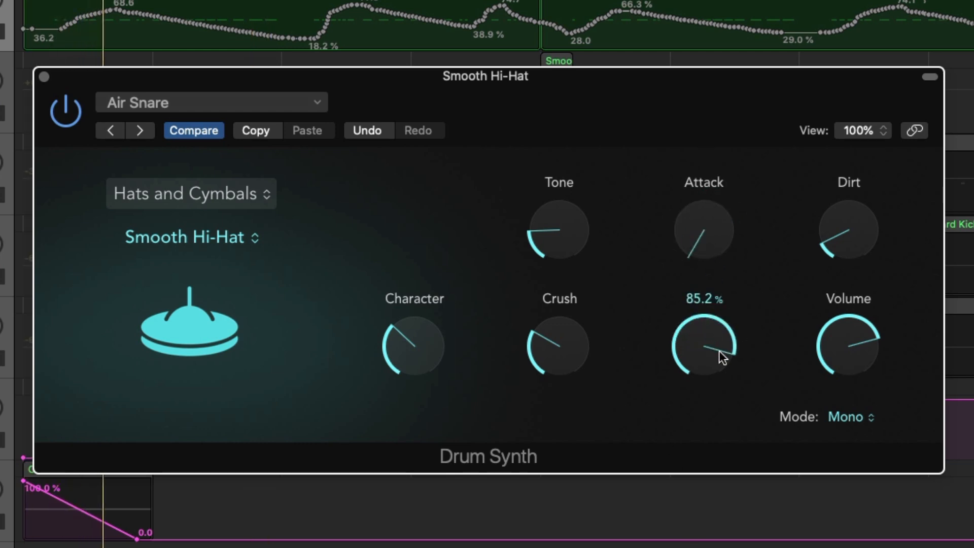
key("space")
left_click_drag(703, 327, 705, 452)
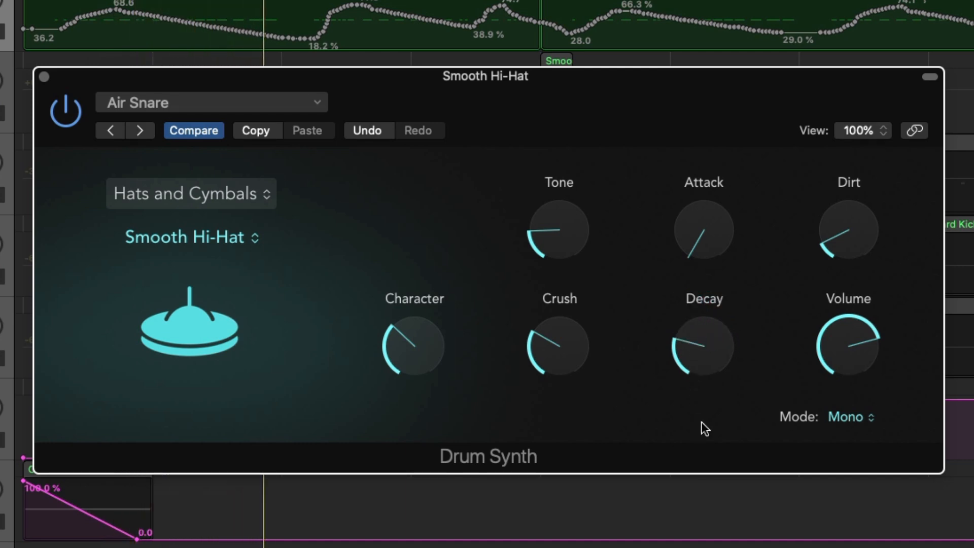
key("space")
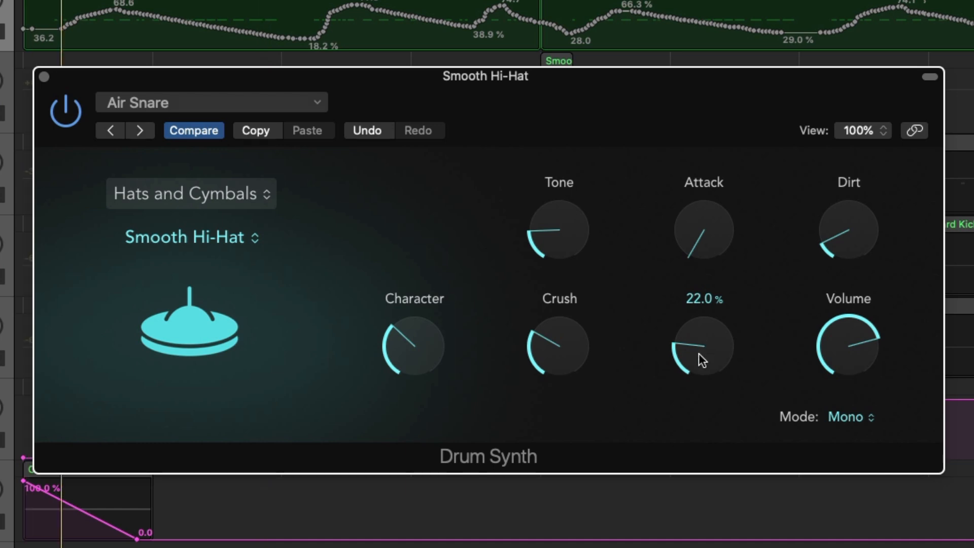
Raise the hi-hat's Dirt to roughly a third and re-enable the Tone automation on Smooth Hi-Hat track 3.
mouse_move(841, 238)
left_click_drag(847, 235, 843, 200)
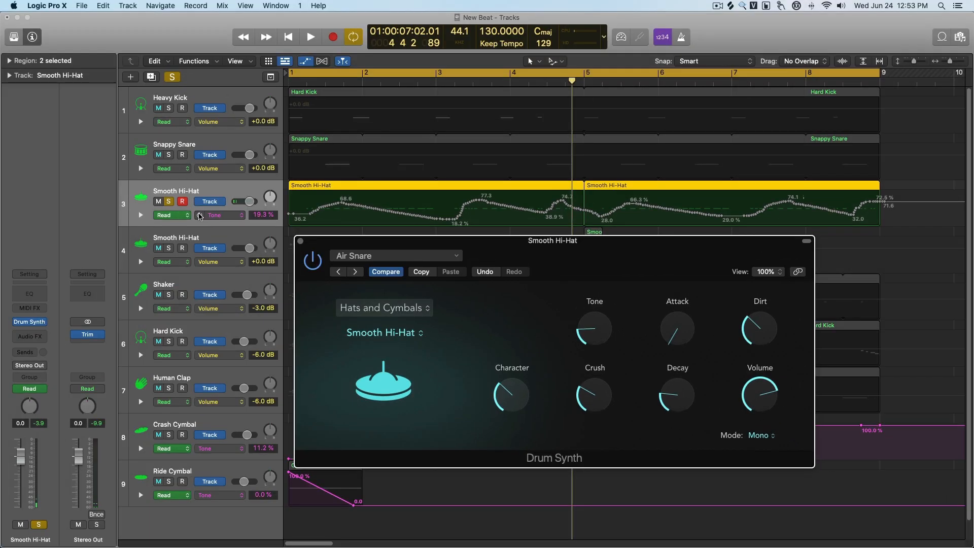
left_click(199, 217)
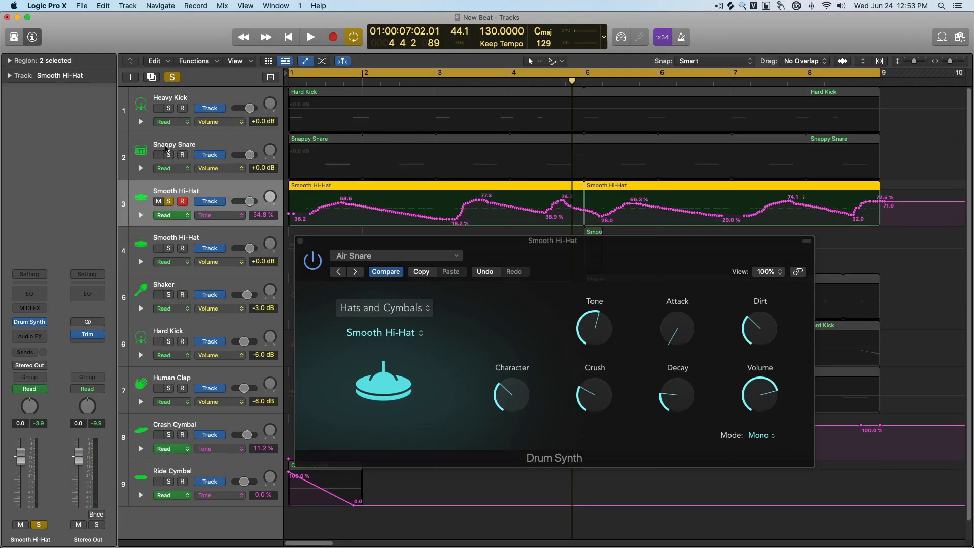
Solo the Snappy Snare and Heavy Kick tracks again and close the Drum Synth window.
left_click(167, 148)
left_click(171, 96)
left_click(300, 241)
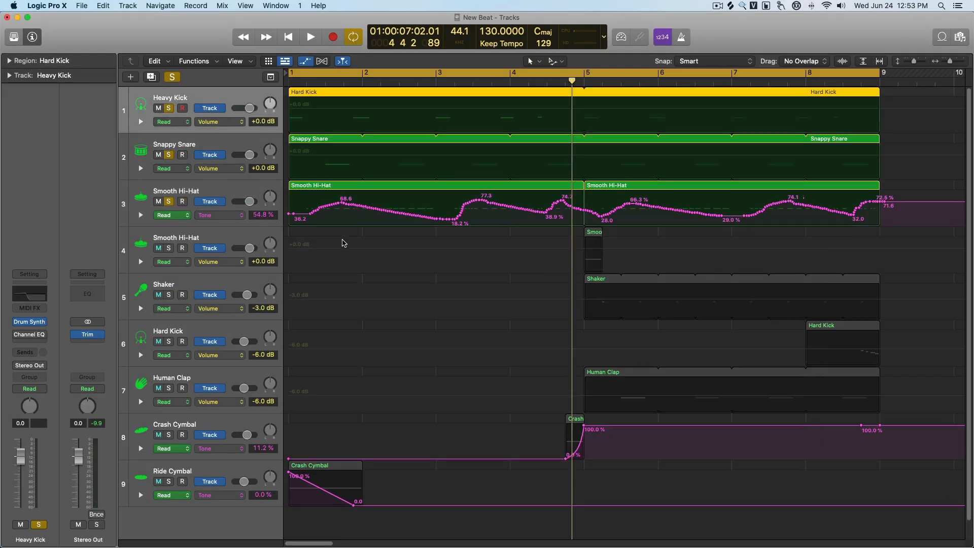
Play the soloed kick, snare and hi-hat in the cycle and hide the track automation lanes.
key("space")
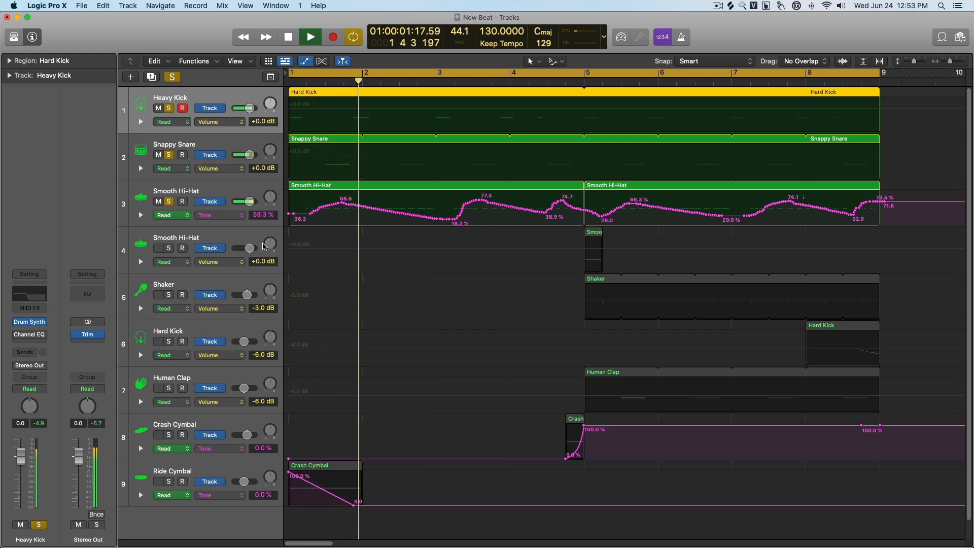
left_click(199, 189)
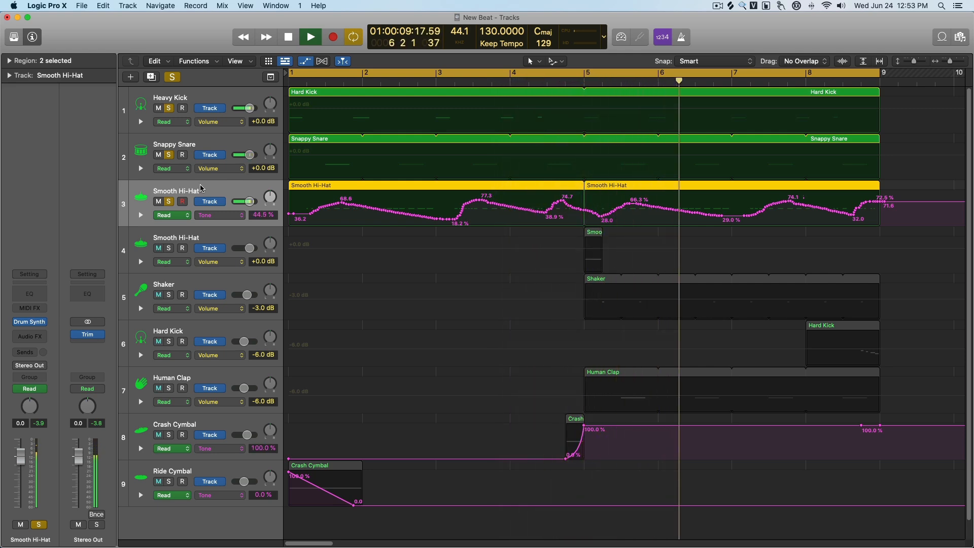
key("a")
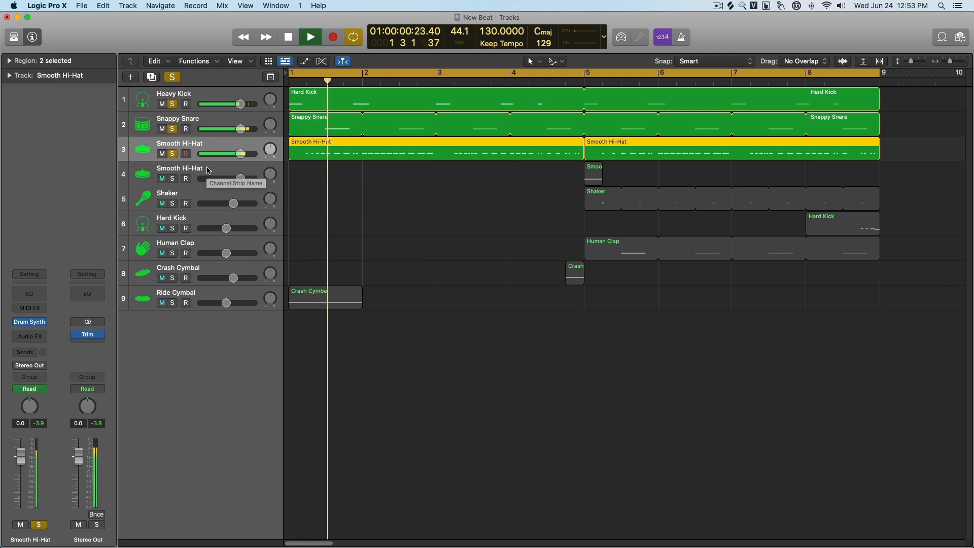
key("space")
Solo Smooth Hi-Hat track 4, turn off cycling and play the beat from around bar 4 into bar 5.
left_click(208, 171)
left_click(295, 74)
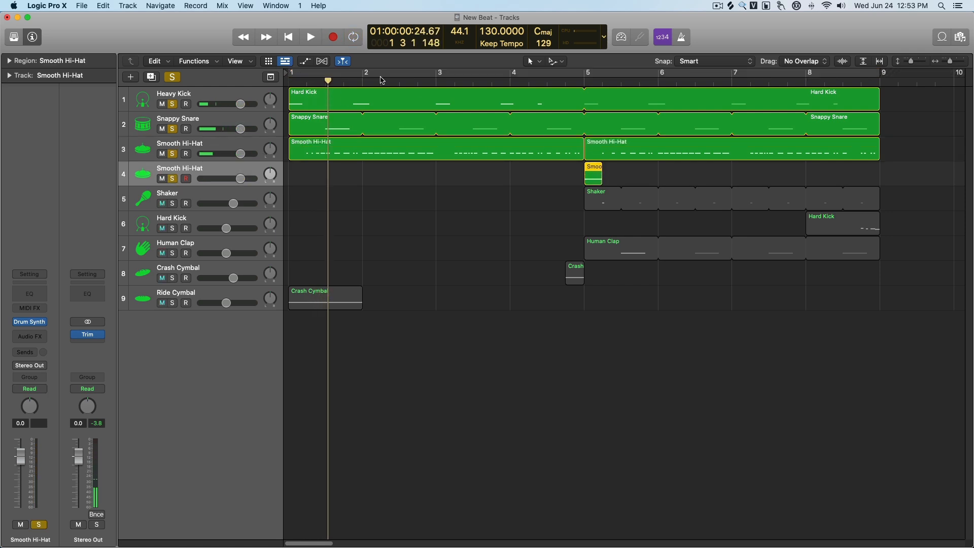
left_click(508, 81)
key("space")
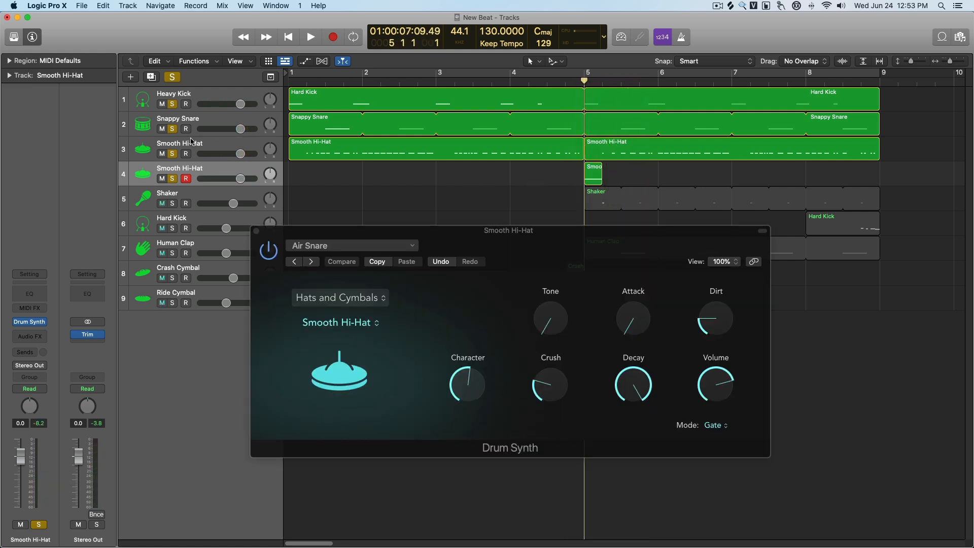
Switch the Drum Synth on Smooth Hi-Hat track 4 to Mono mode and back to Gate.
left_click(192, 142)
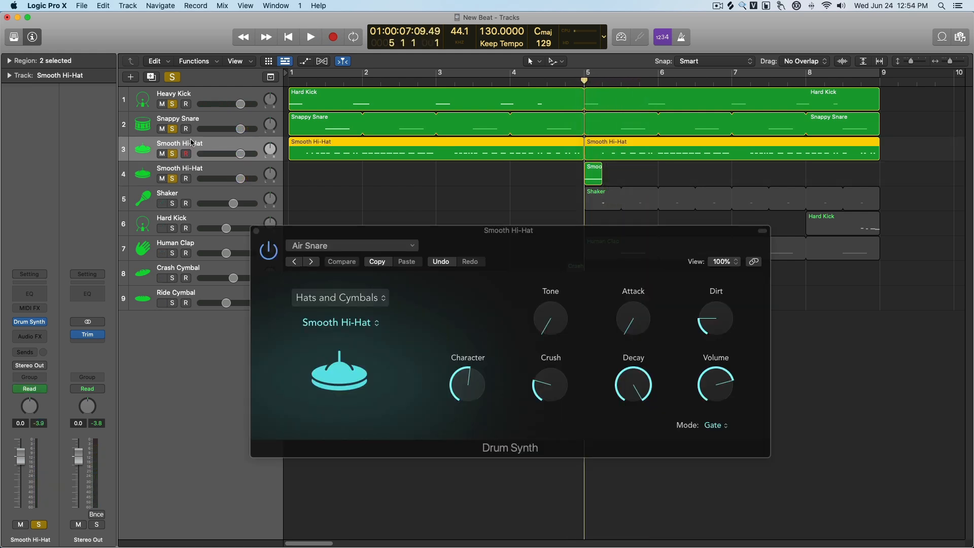
left_click(199, 167)
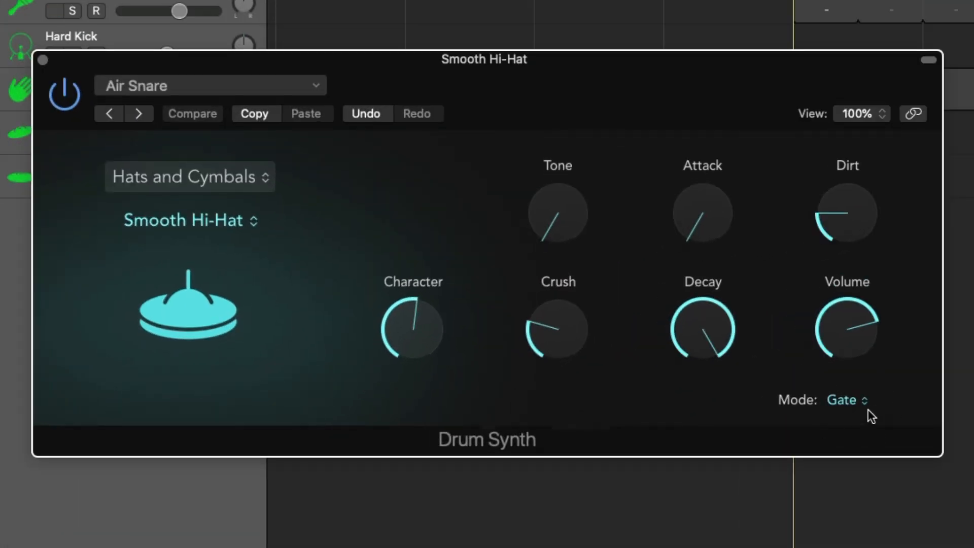
left_click(844, 402)
left_click(848, 367)
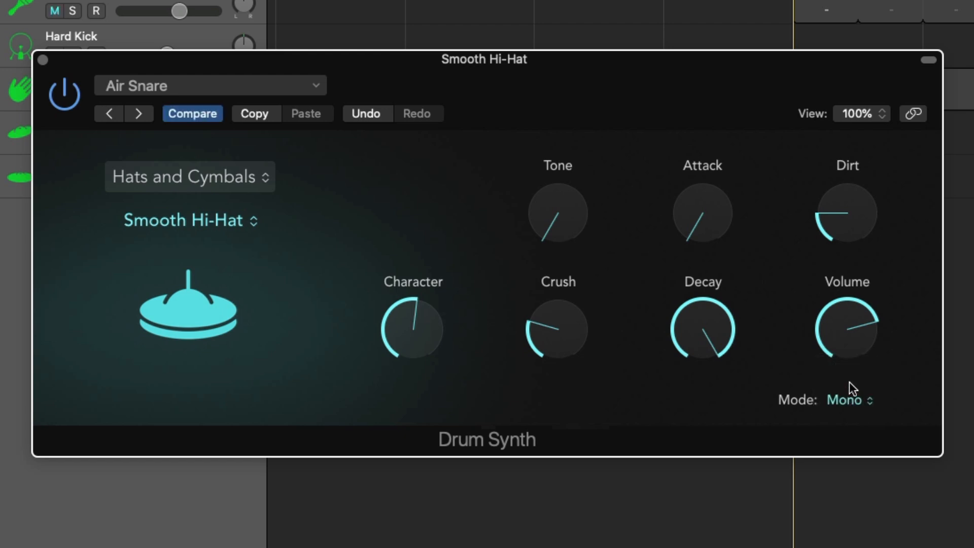
left_click(850, 399)
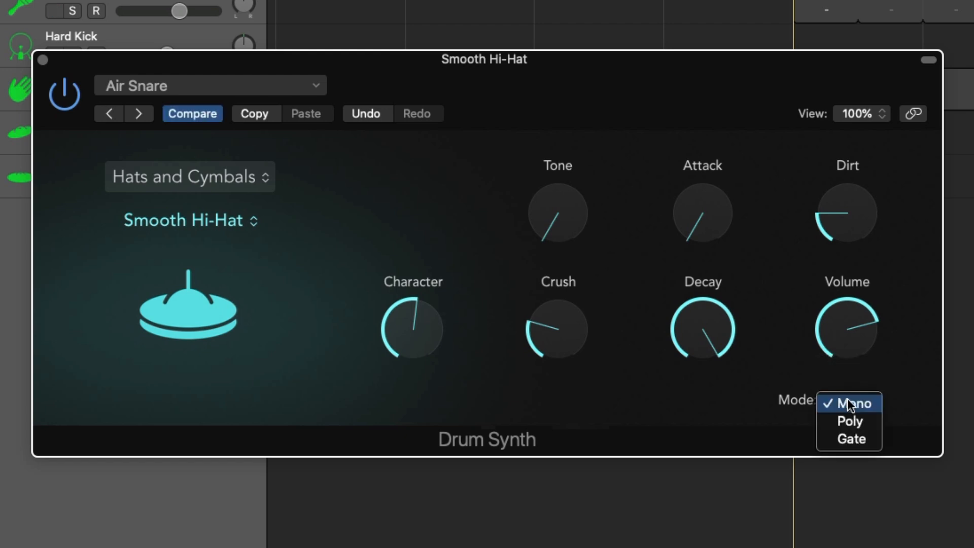
left_click(853, 438)
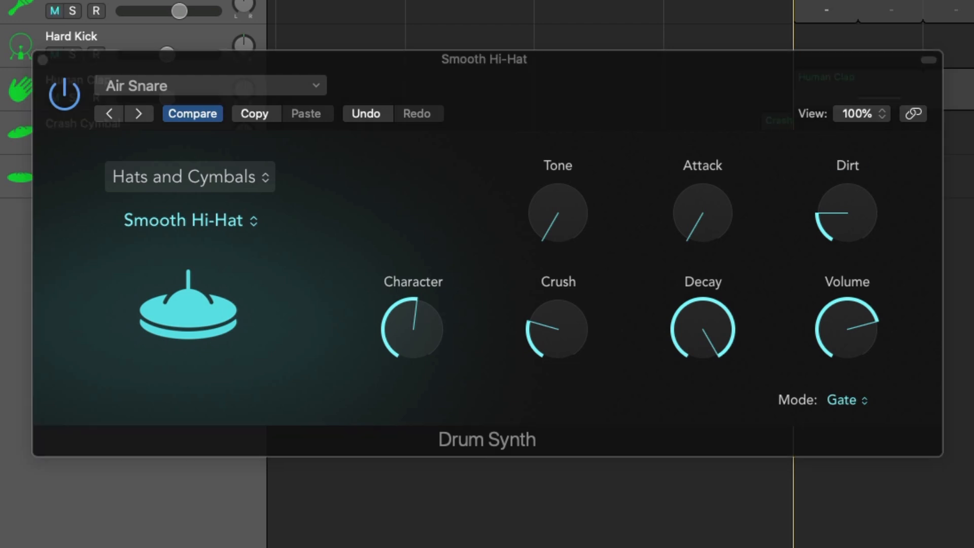
Open the bar 5 region of Smooth Hi-Hat track 4 in the Piano Roll and extend the region slightly.
double_click(825, 91)
left_click_drag(826, 99, 842, 99)
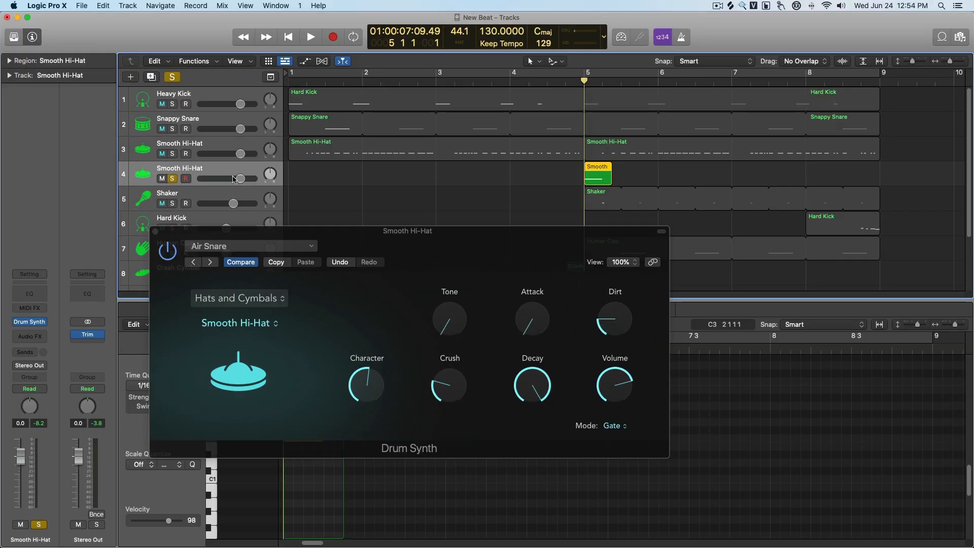
Switch the Drum Synth on Smooth Hi-Hat track 4 to Mono mode and play the hi-hat with a cycle set over bar 5.
left_click(628, 425)
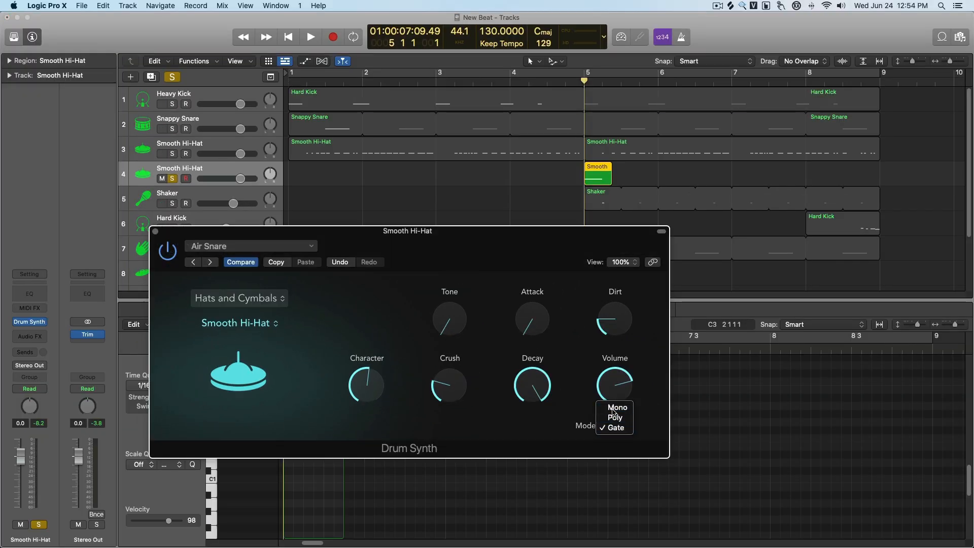
left_click(616, 406)
left_click_drag(584, 77, 656, 76)
key("space")
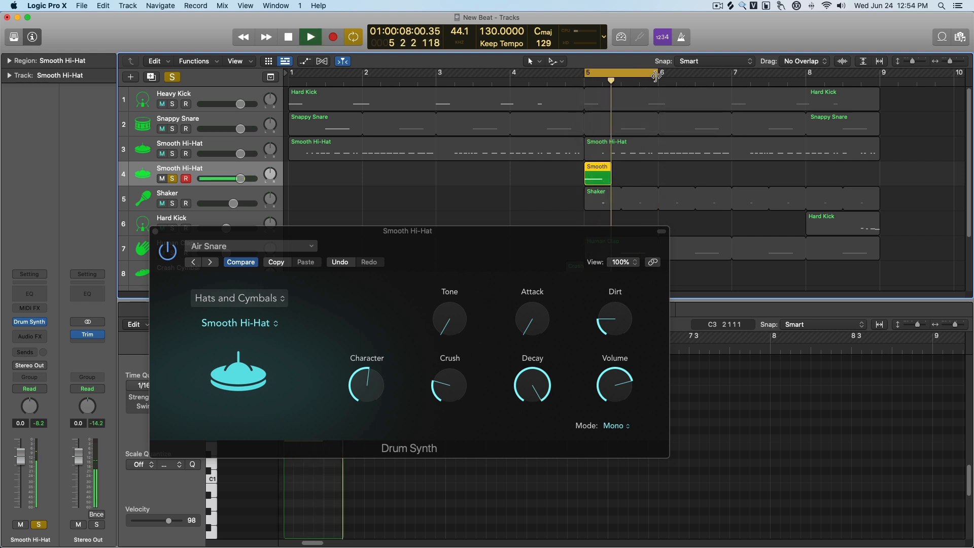
key("space")
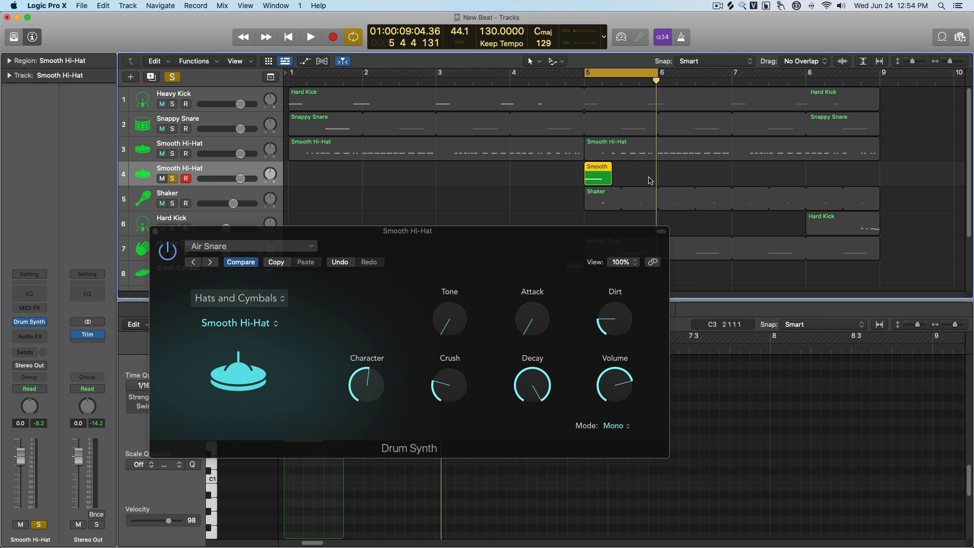
key("space")
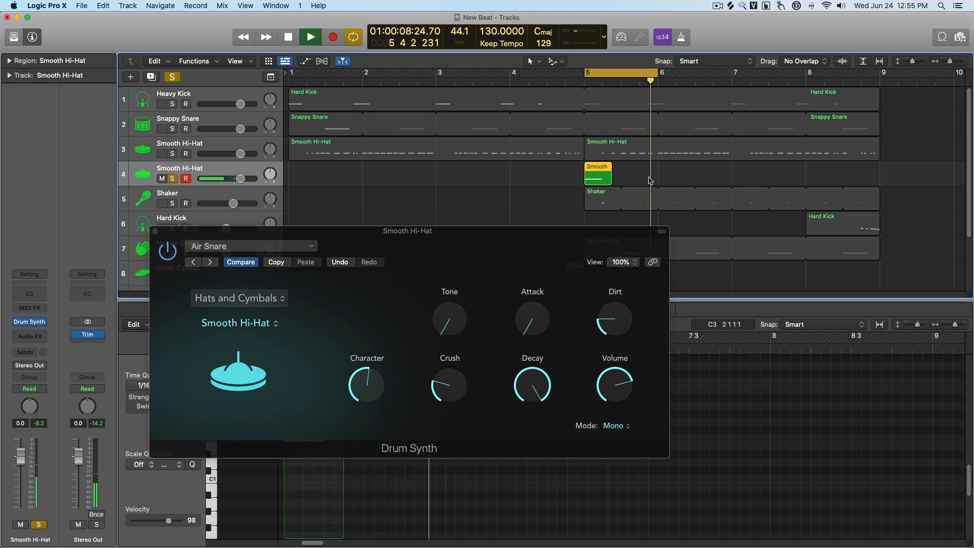
key("space")
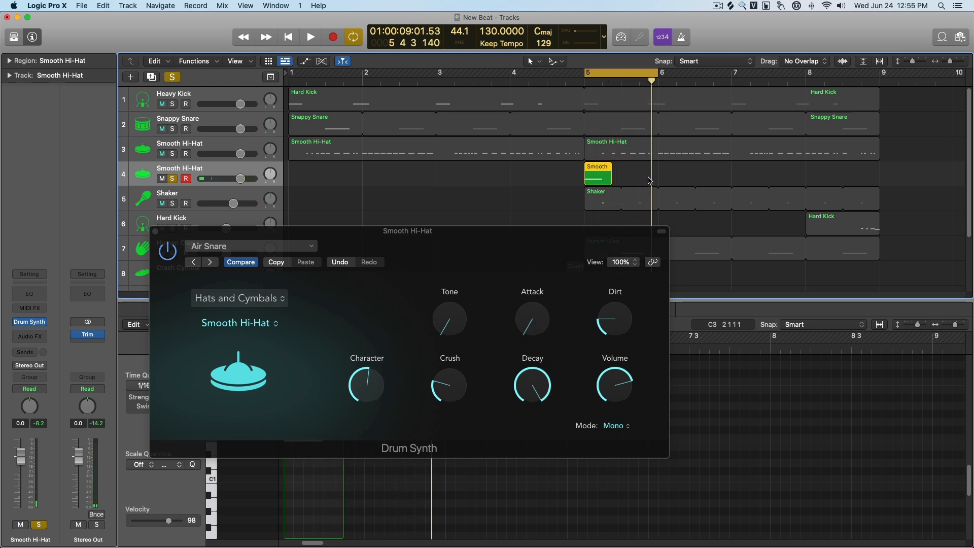
Try a Decay of about half on the Mono hi-hat while the bar 5 cycle plays.
key("space")
mouse_move(543, 384)
left_mouse_down()
mouse_move(528, 387)
mouse_move(535, 393)
left_mouse_up()
key("space")
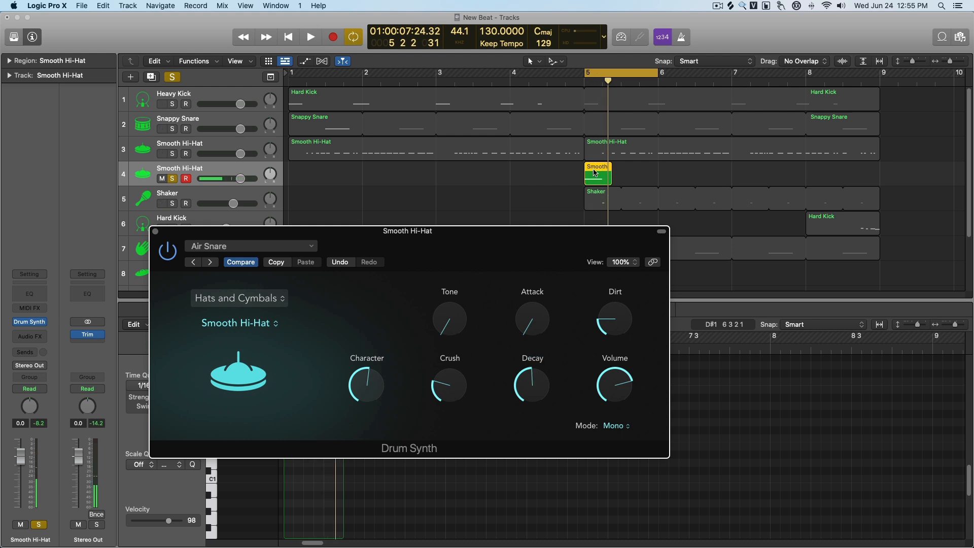
key("space")
Switch the Drum Synth back to Gate mode and play the hi-hat in the cycle.
left_click(614, 426)
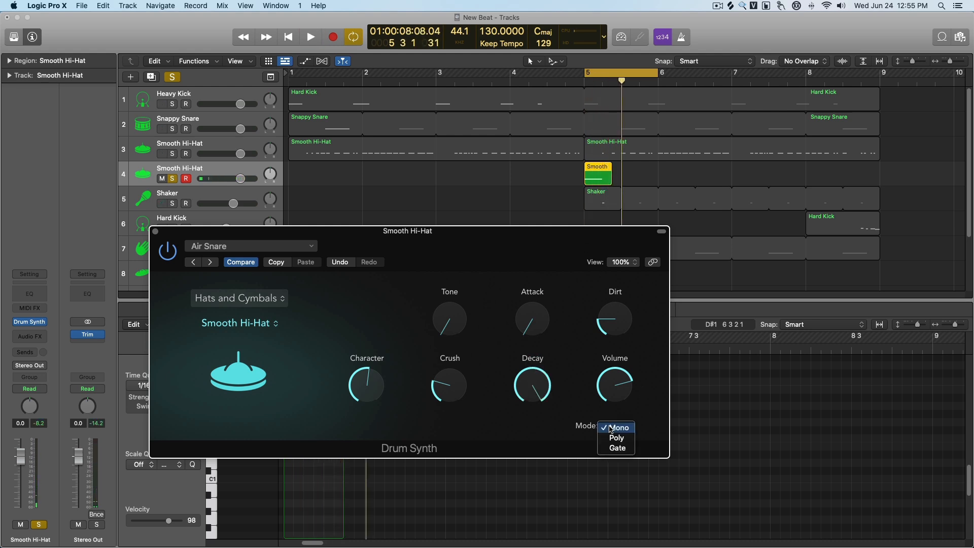
left_click(618, 448)
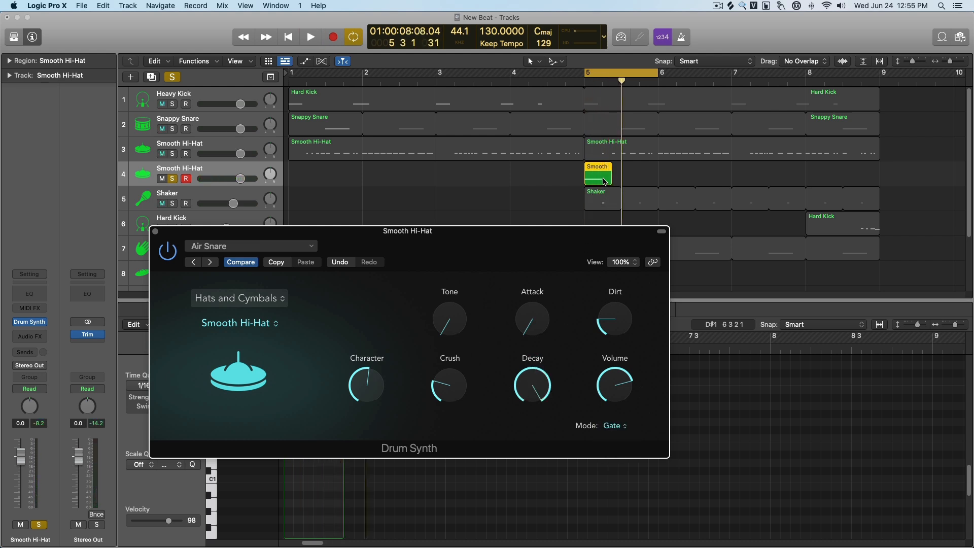
key("space")
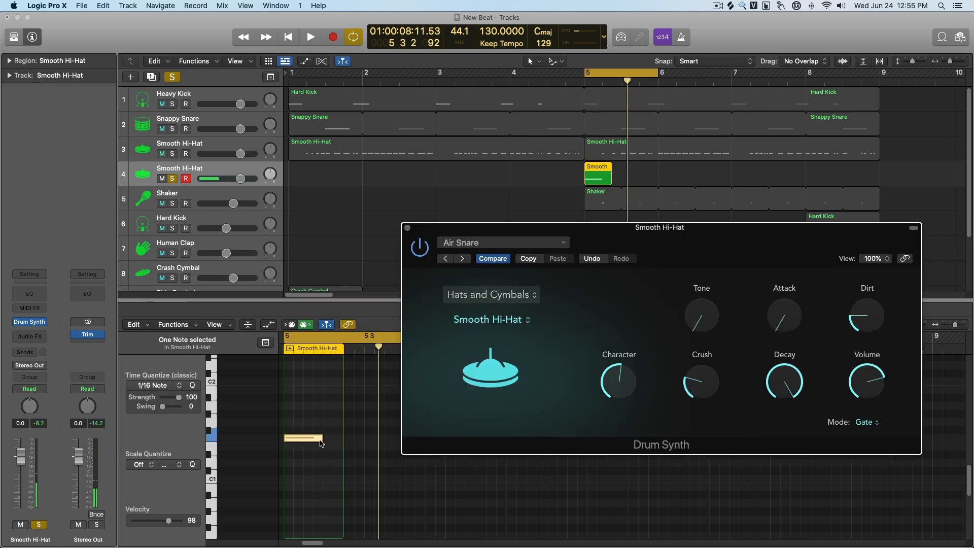
Shorten track 4's hi-hat note to about half a beat in the Piano Roll and play the cycle.
left_click_drag(319, 439, 303, 438)
key("space")
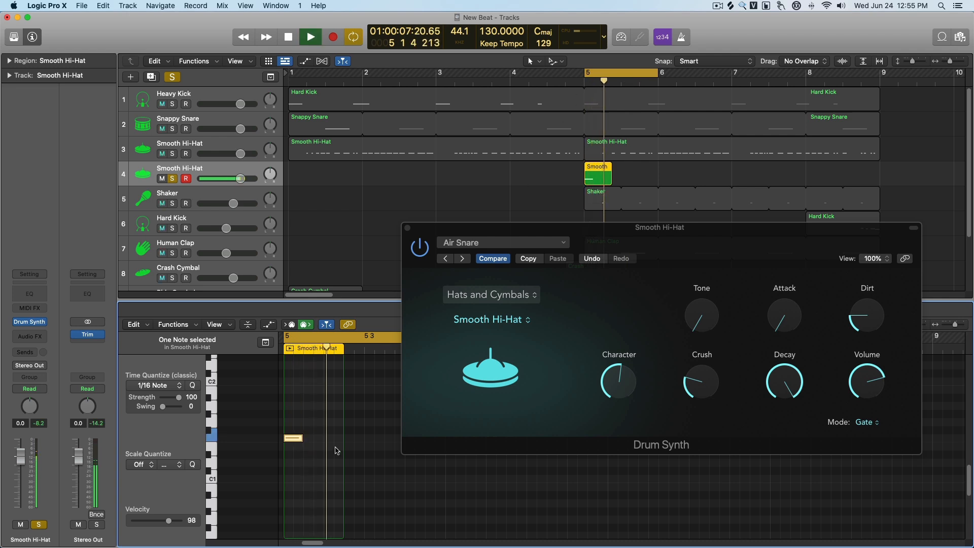
key("space")
Extend track 4's region to just past two beats, lengthen its note to nearly two beats and play the gated sound.
left_click_drag(608, 178, 625, 179)
left_click_drag(302, 441, 352, 439)
key("space")
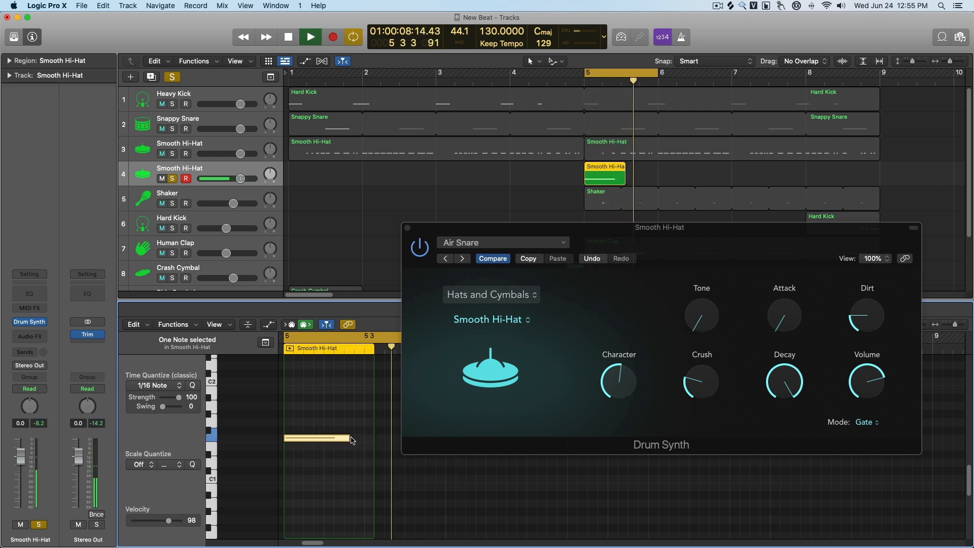
key("space")
Shorten track 4's hi-hat note and region to at most about one beat, and play both Smooth Hi-Hat tracks soloed in the cycle.
left_click_drag(353, 439, 323, 439)
left_click_drag(622, 184, 599, 181)
left_click(606, 152)
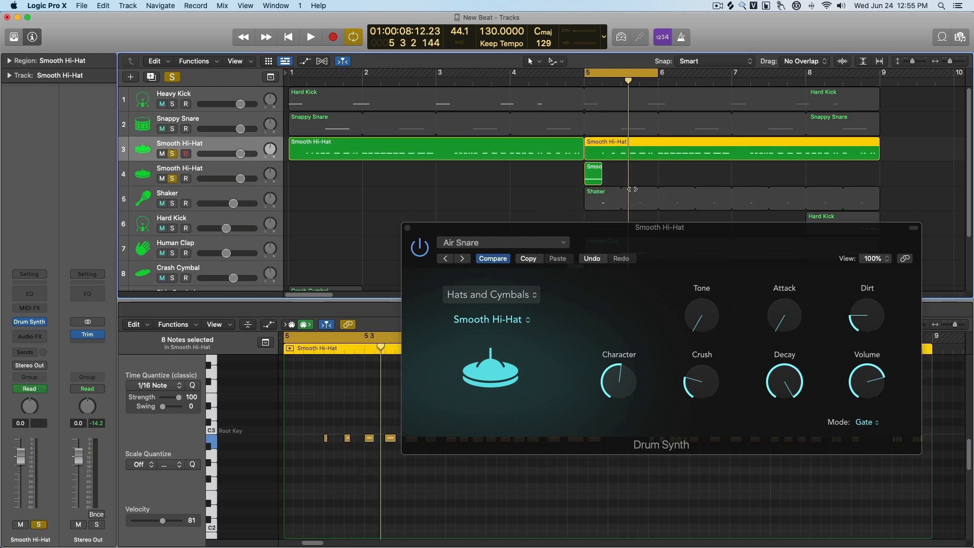
left_click_drag(634, 233, 492, 236)
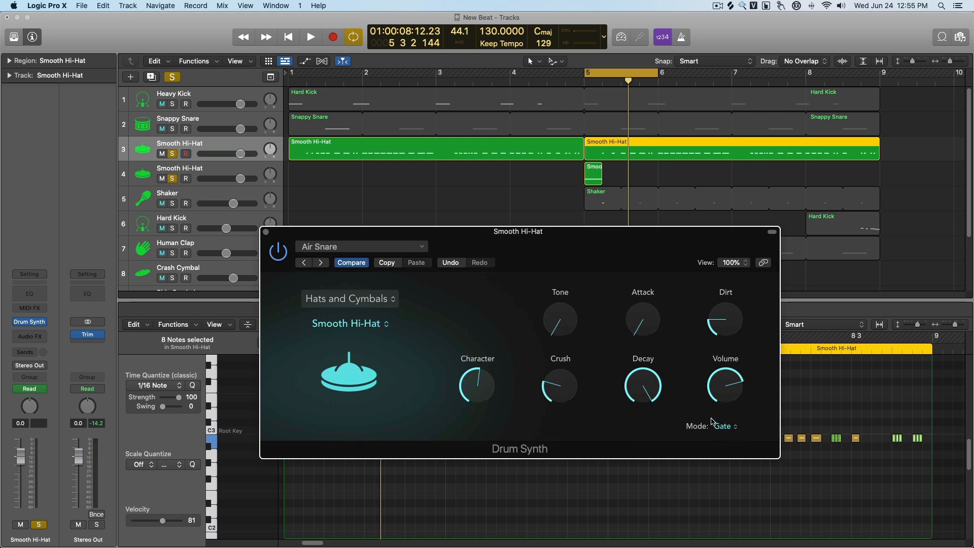
left_click_drag(522, 245, 486, 235)
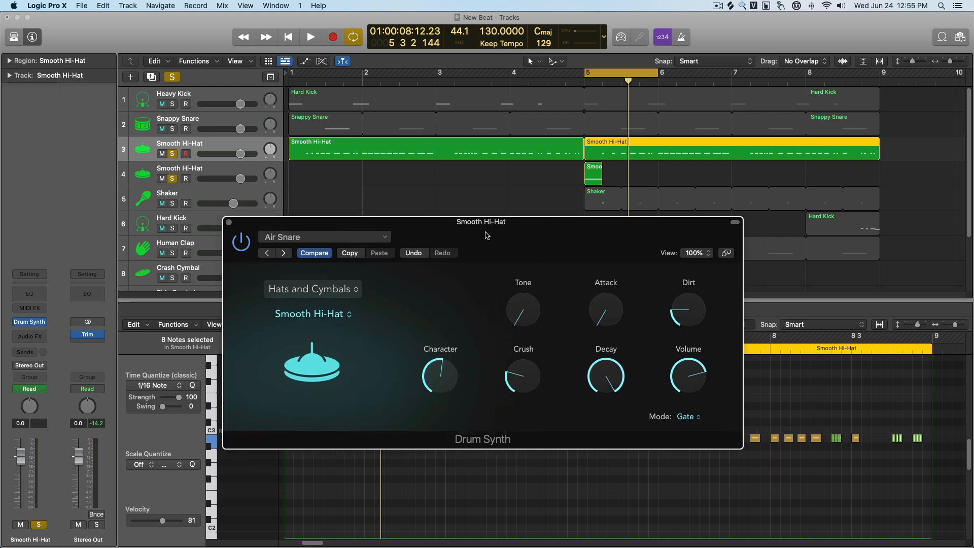
key("space")
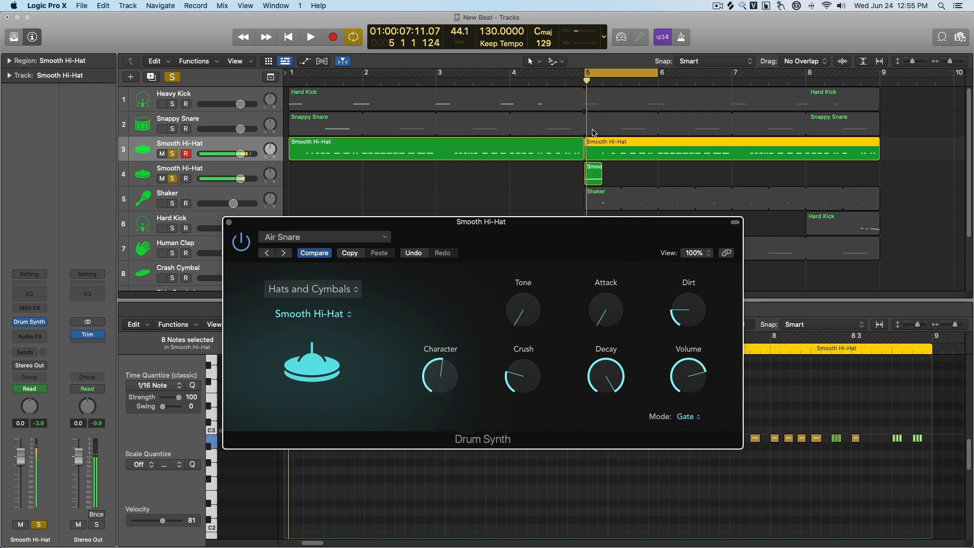
Select track 4's short hi-hat region, clear the solos and stop playback.
left_click(594, 176)
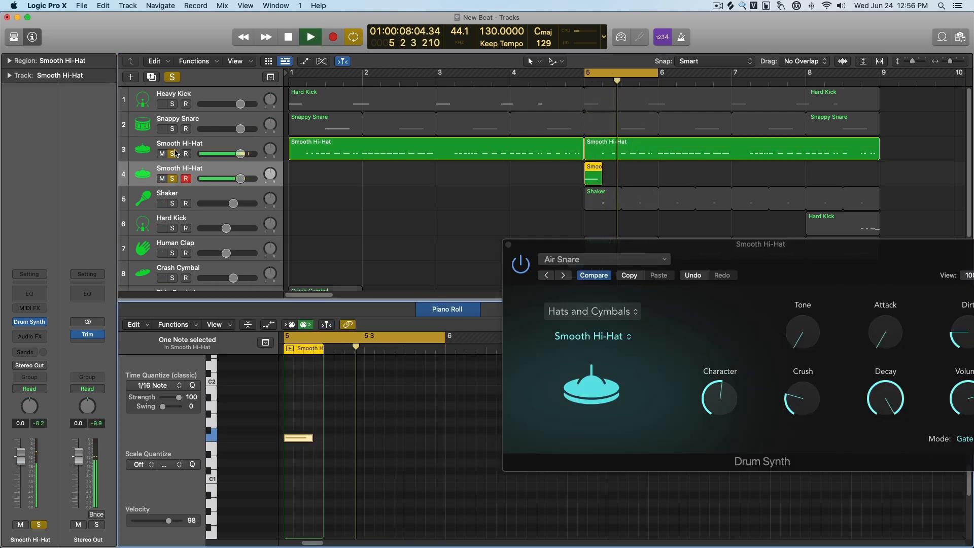
left_click(232, 145, "shift")
key("space")
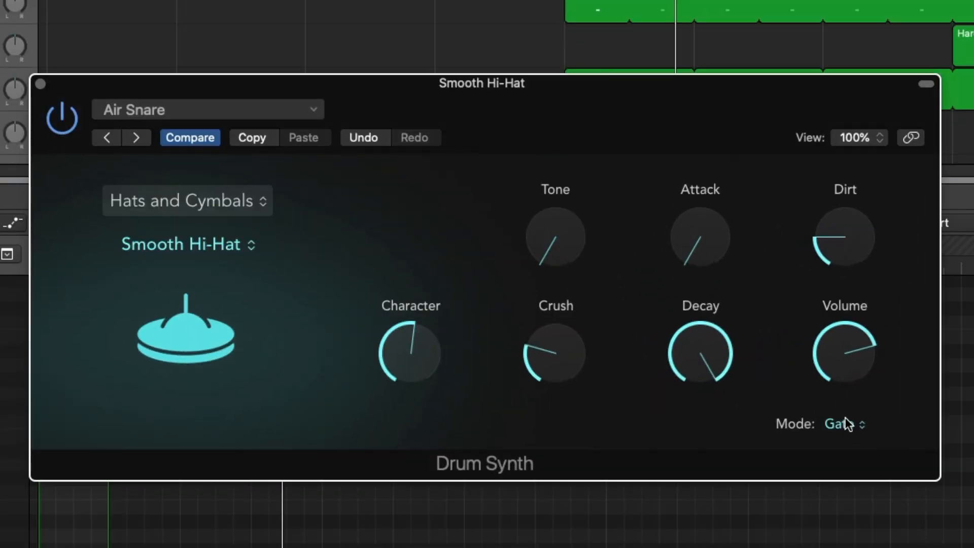
Switch track 4's Drum Synth to Poly mode and audition notes such as F, B, E, C and A with Musical Typing.
left_click(745, 443)
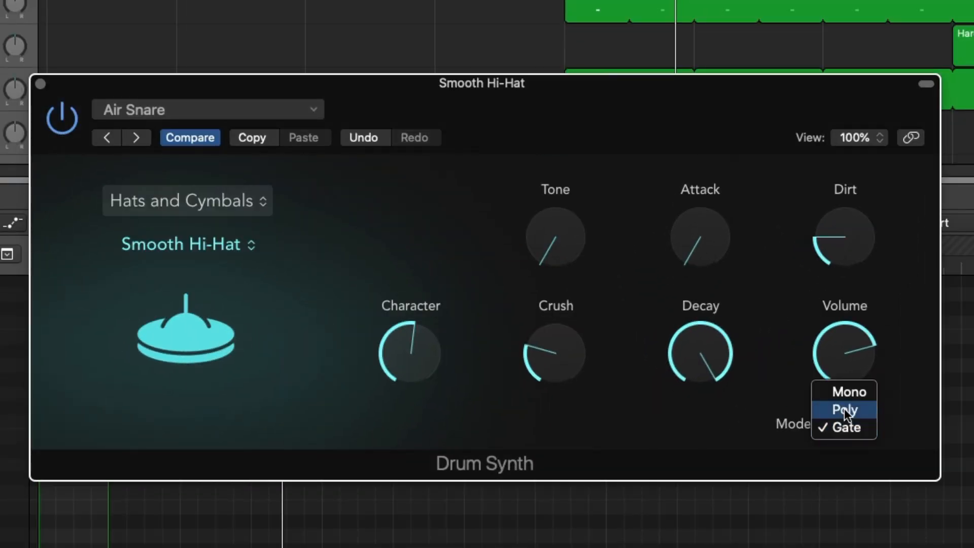
left_click(845, 410)
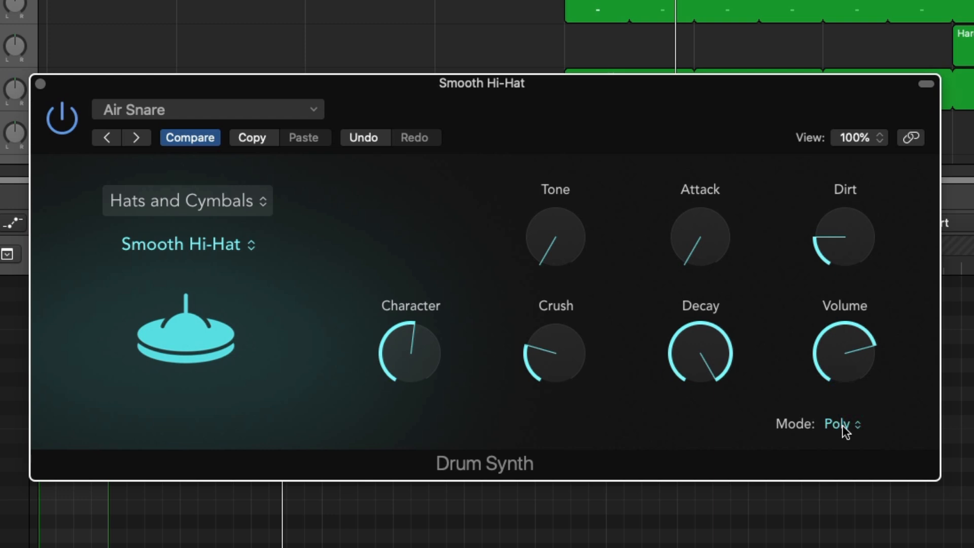
key("super+k")
key("f")
key("j")
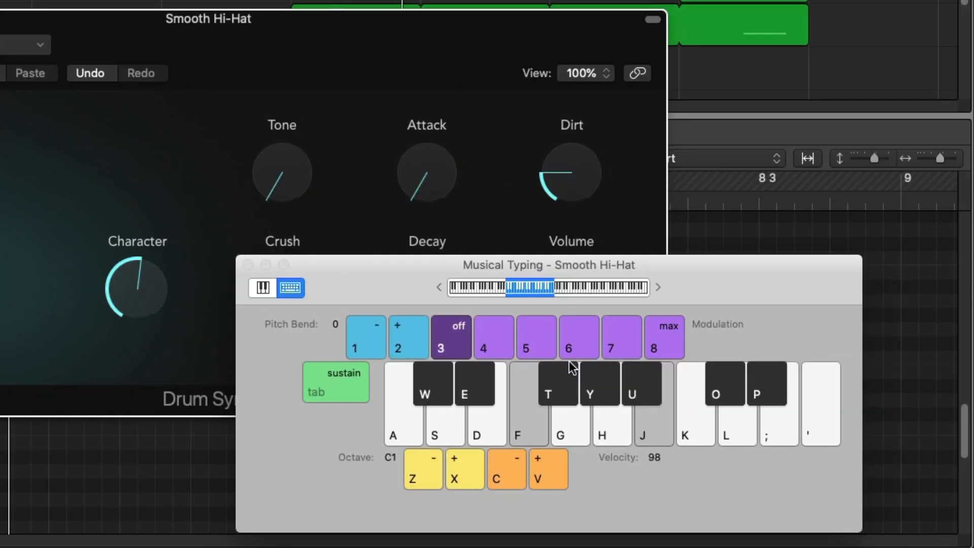
key("d")
key("j")
key("f")
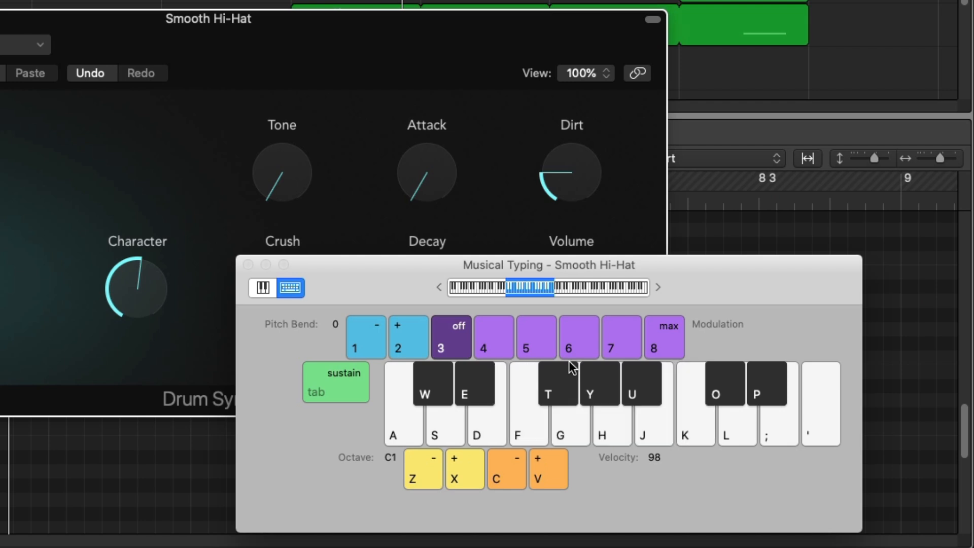
key("a")
key("f")
key("h")
key("k")
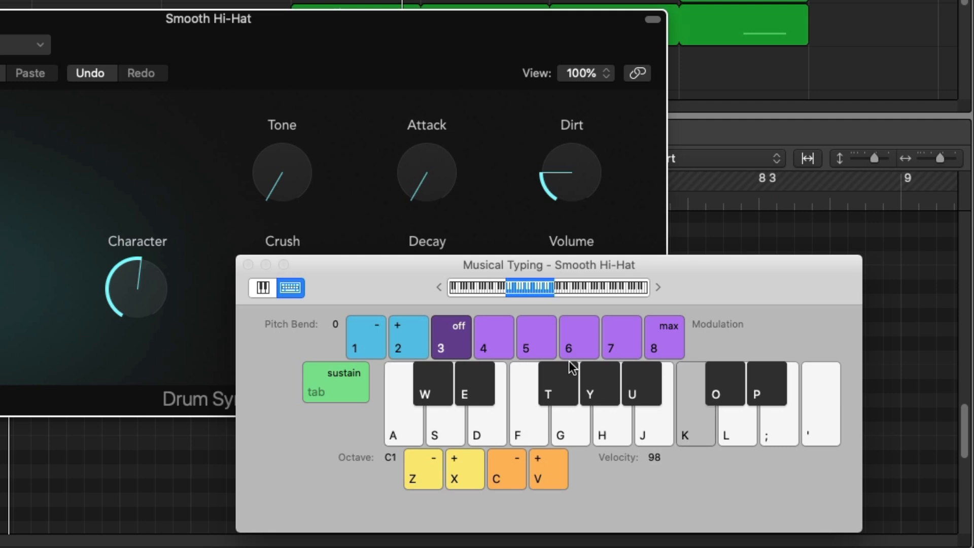
Hold C, F, A and high C together in Musical Typing, repeat combinations of those notes and close the keyboard.
left_click(466, 58)
left_click(563, 364)
key("a")
key("f")
key("h")
key("k")
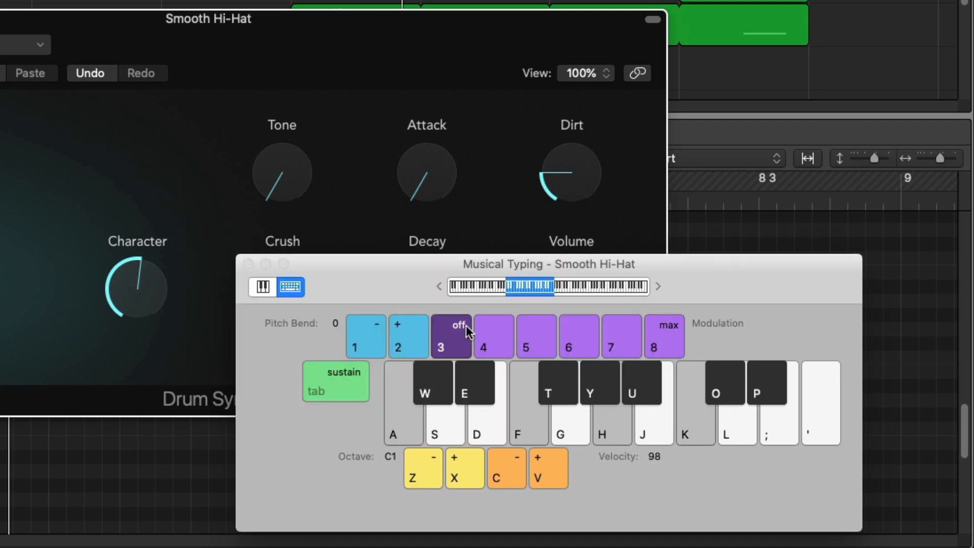
key("a")
key("f")
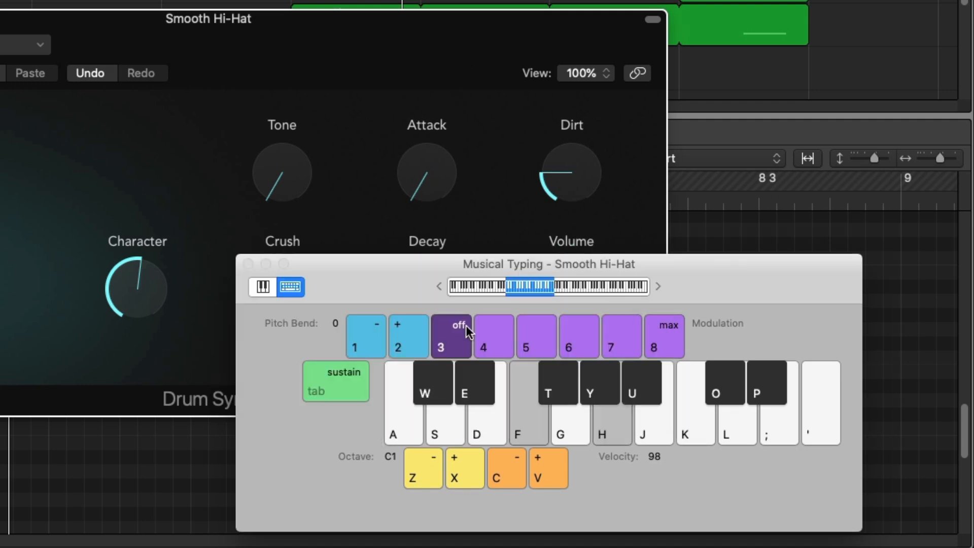
key("f")
key("k")
key("a")
key("f")
key("k")
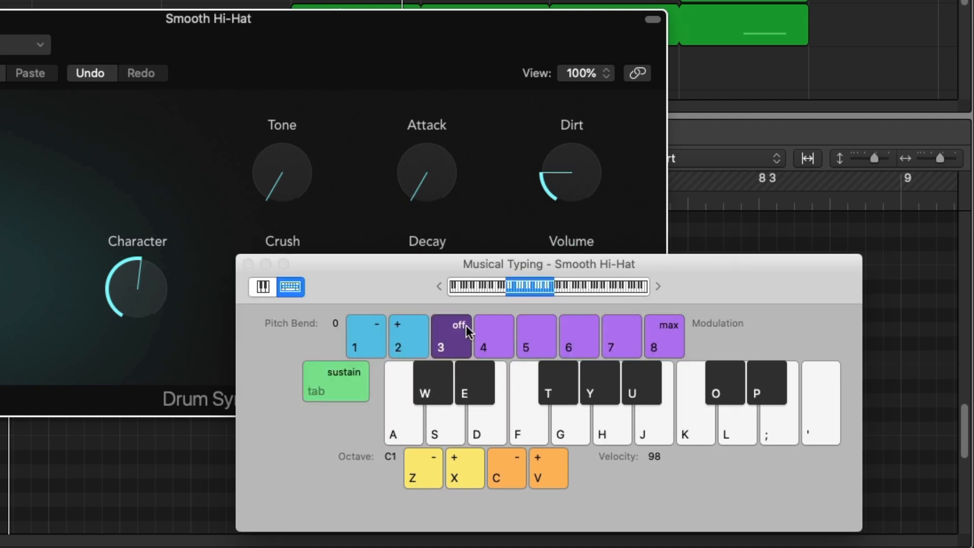
key("a")
key("f")
key("a")
key("f")
key("a")
left_click(248, 264)
Set the Drum Synth mode to Poly and play C and F together with Musical Typing.
left_click(578, 363)
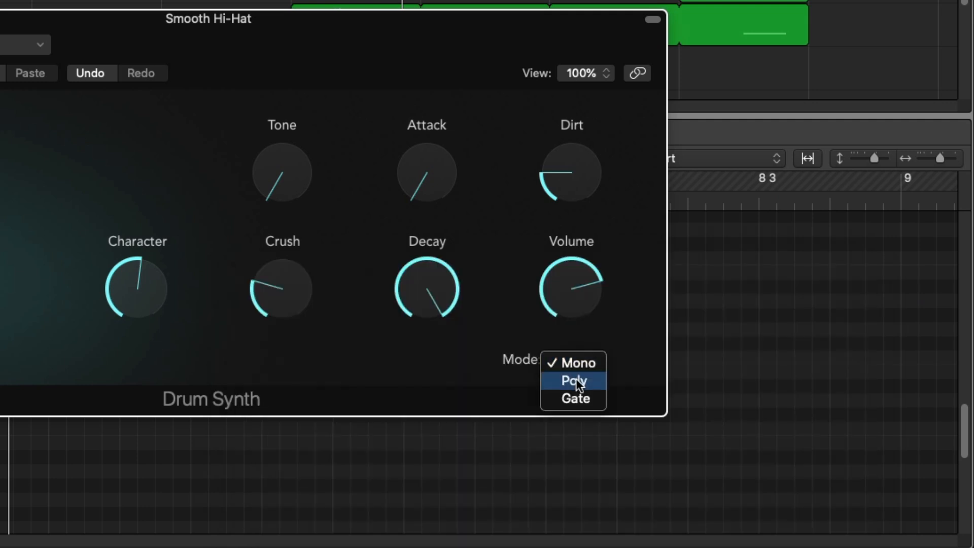
left_click(577, 381)
key("super+k")
key("a")
key("f")
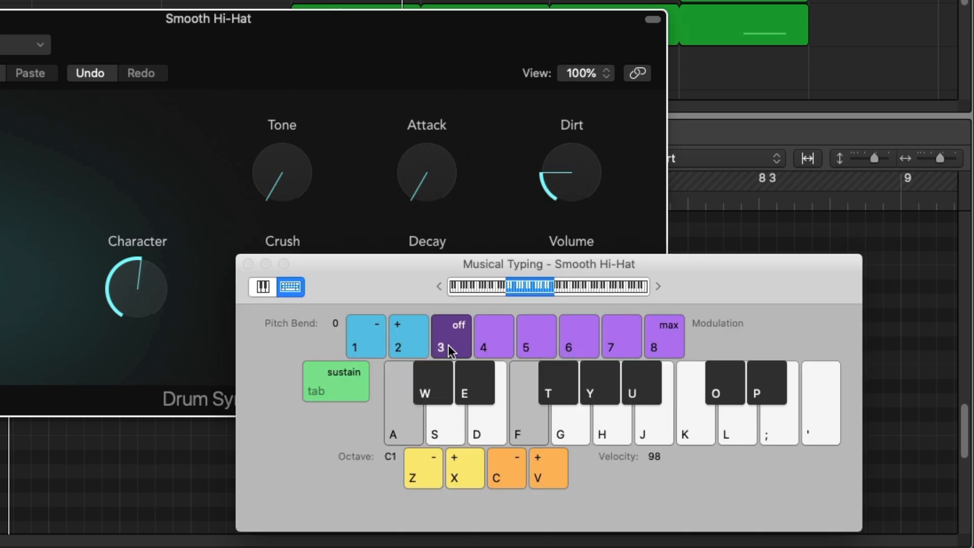
key("a")
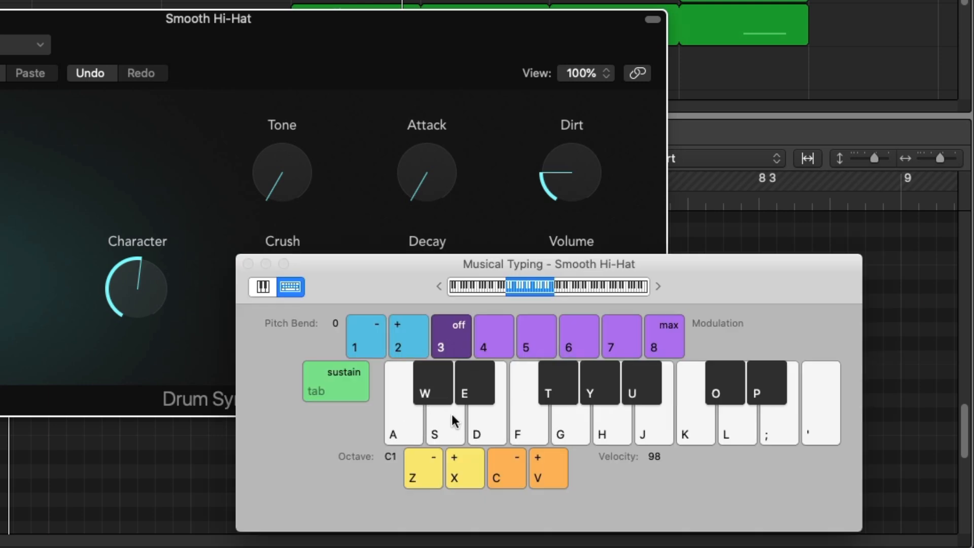
left_click(248, 263)
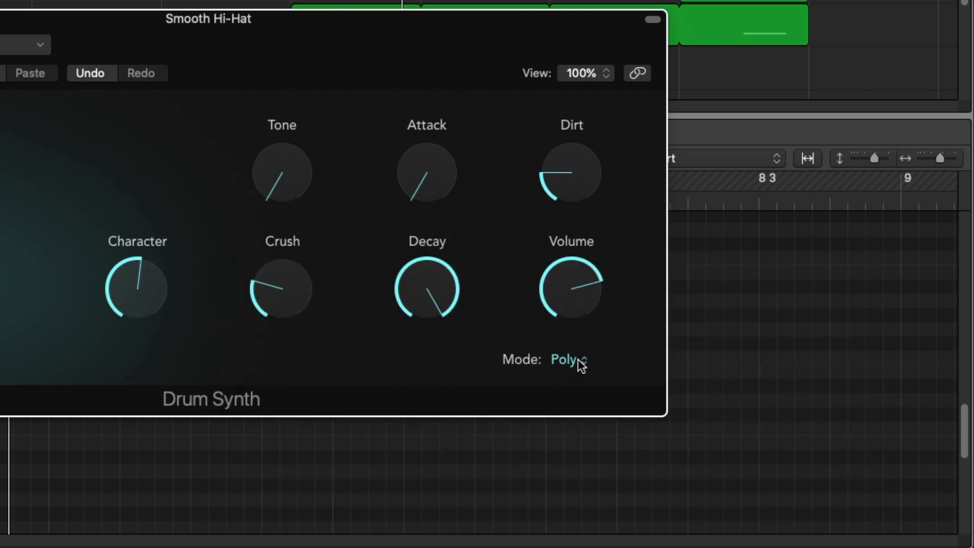
Switch the Drum Synth to Mono mode and play F and E with Musical Typing.
left_click(582, 361)
left_click(583, 349)
key("super+k")
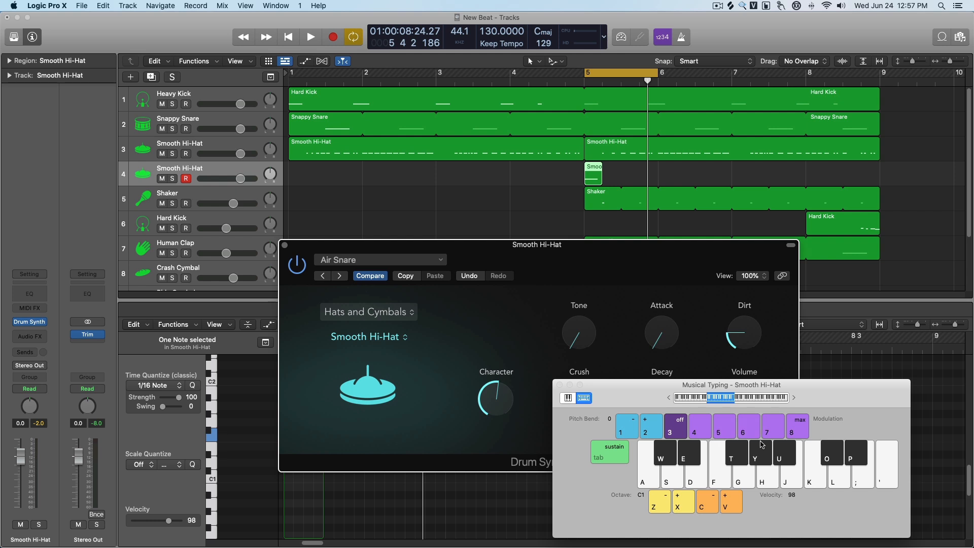
key("f")
key("f")
key("d")
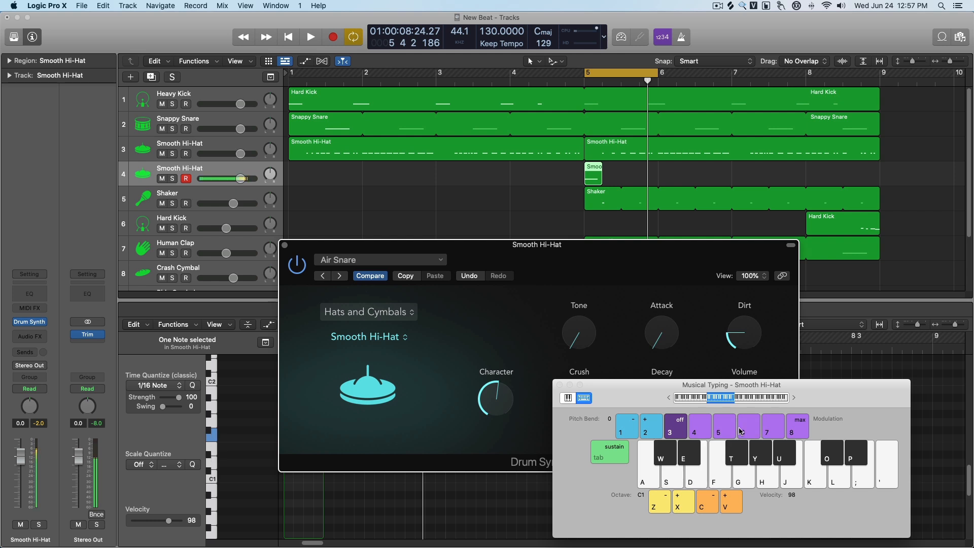
left_click(560, 385)
Switch the Drum Synth back to Poly mode and play C, F, B, D and high C with Musical Typing.
left_click(744, 440)
left_click(746, 451)
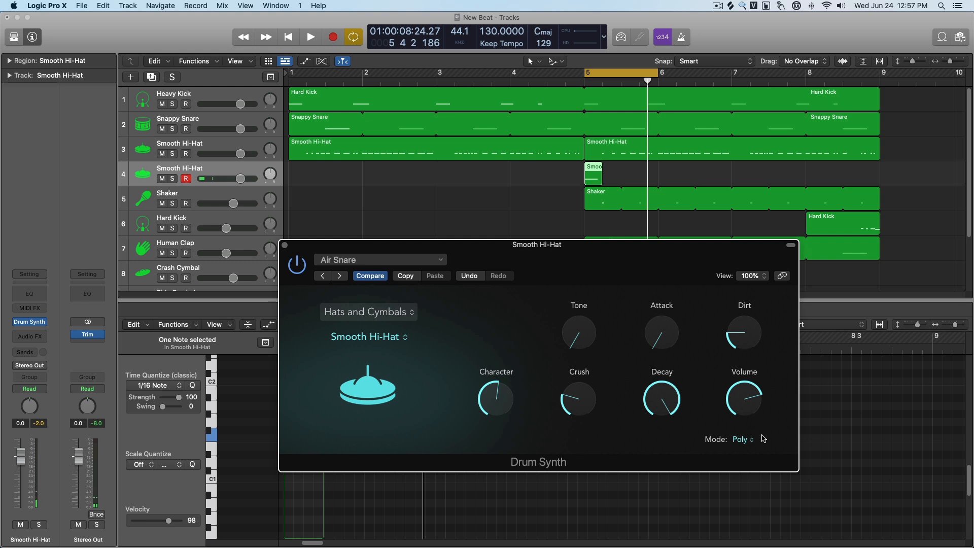
key("super+k")
key("a")
key("f")
key("f")
key("j")
key("s")
key("k")
left_click(559, 384)
Play both Smooth Hi-Hat tracks soloed in the bar 5 cycle with Gate mode, close the Drum Synth and clear the solos.
left_click(598, 151)
key("s")
key("space")
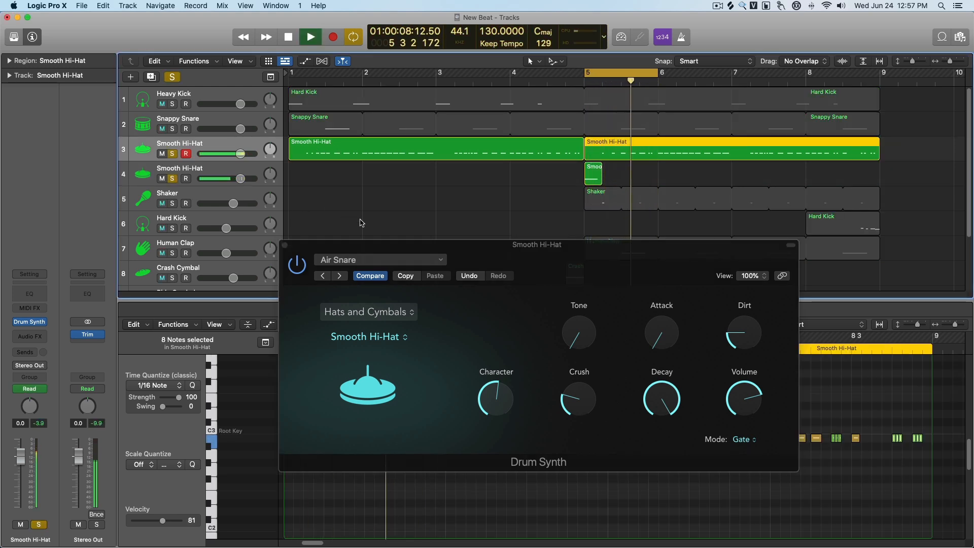
key("space")
left_click(284, 245)
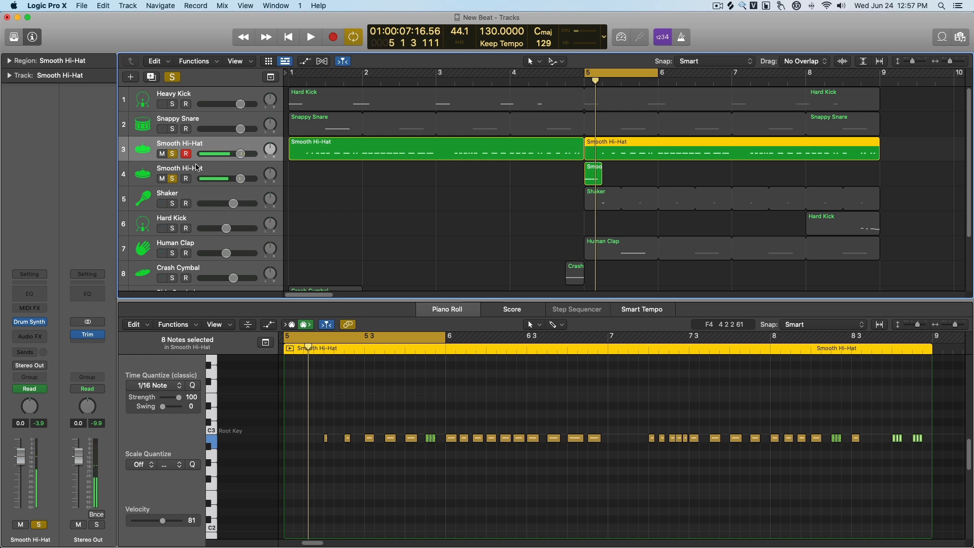
key("s")
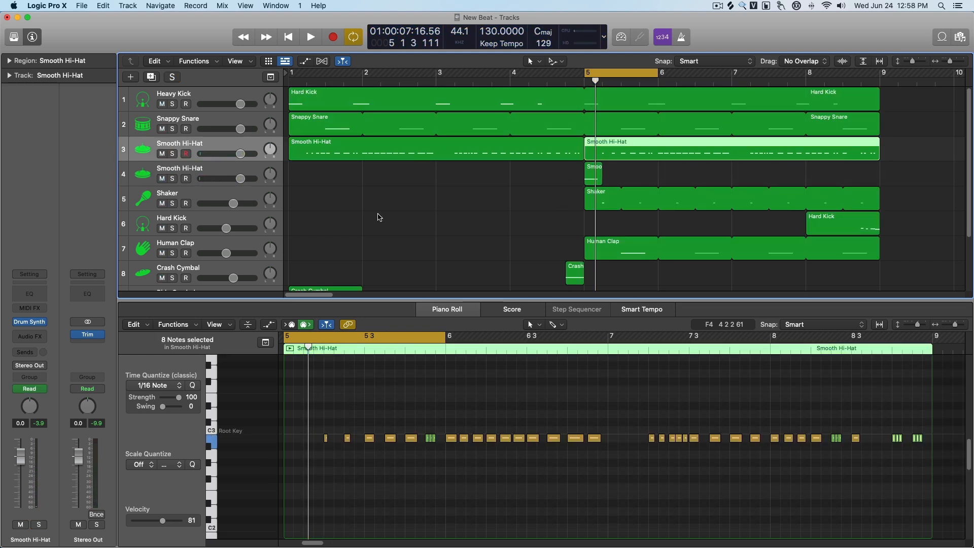
Play the Shaker track soloed in a cycle from bar 5 to bar 9 and open its Drum Synth.
left_click(217, 193)
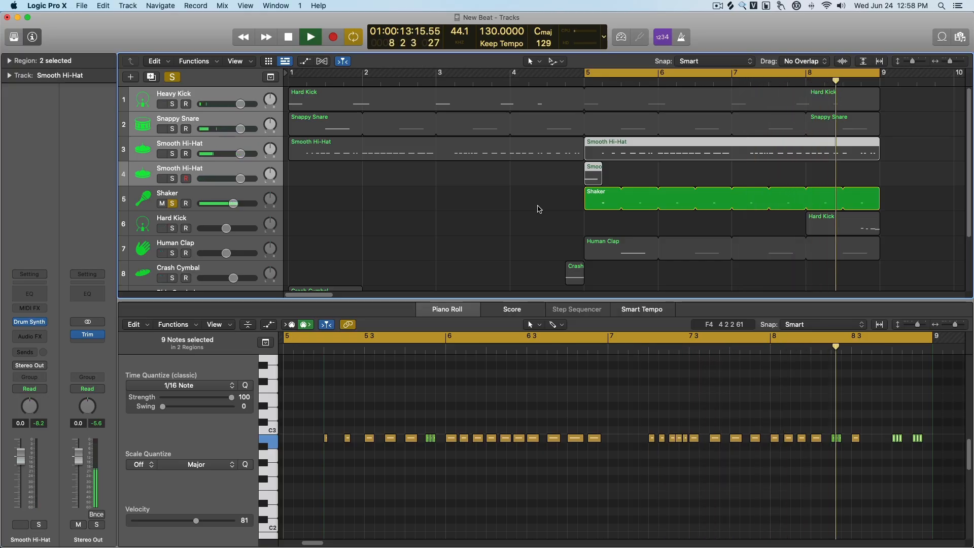
key("space")
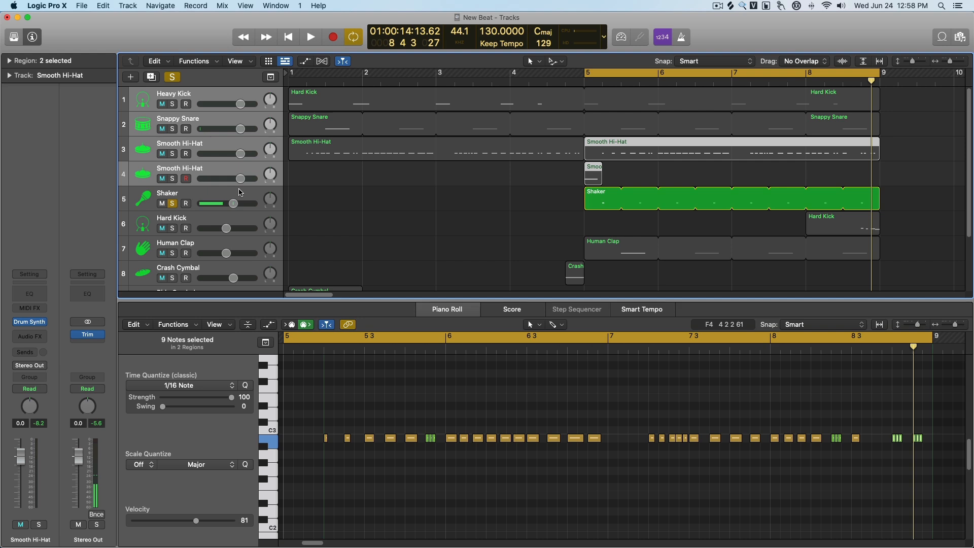
left_click(250, 192)
left_click(29, 324)
Look through the Drum Synth categories and the Percussion sounds, keeping Percussion and Shaker selected.
left_click(415, 308)
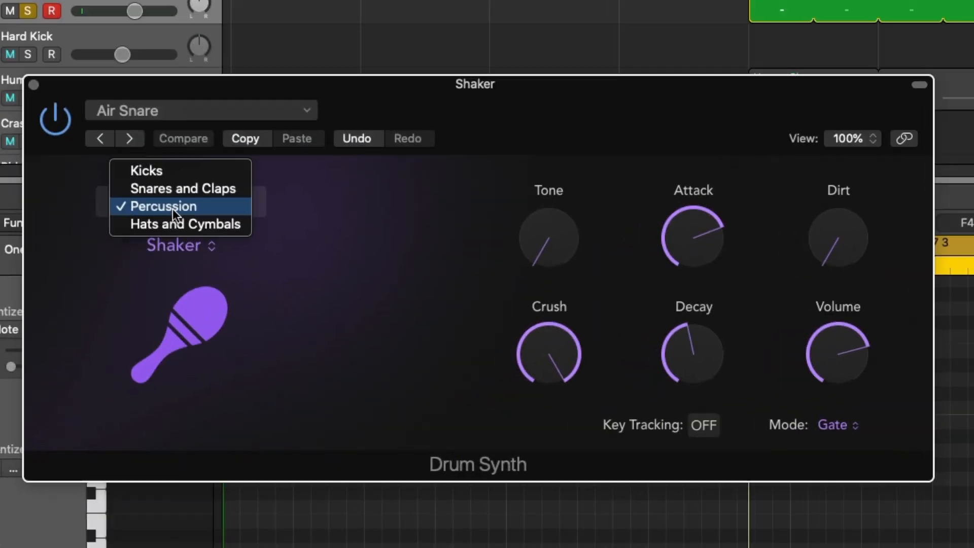
left_click(424, 312)
left_click(436, 333)
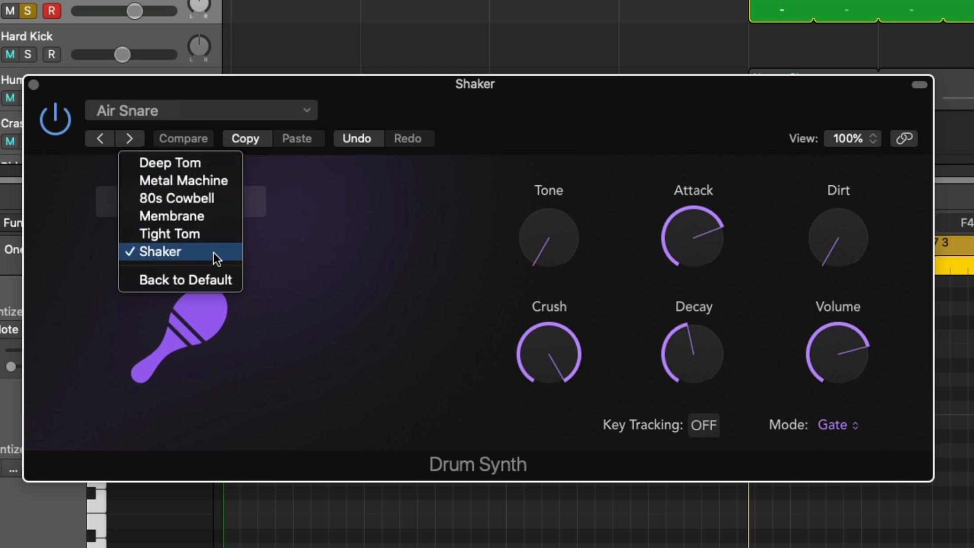
left_click(410, 240)
Sweep the Shaker's Tone up to its maximum and back to 0%.
mouse_move(553, 222)
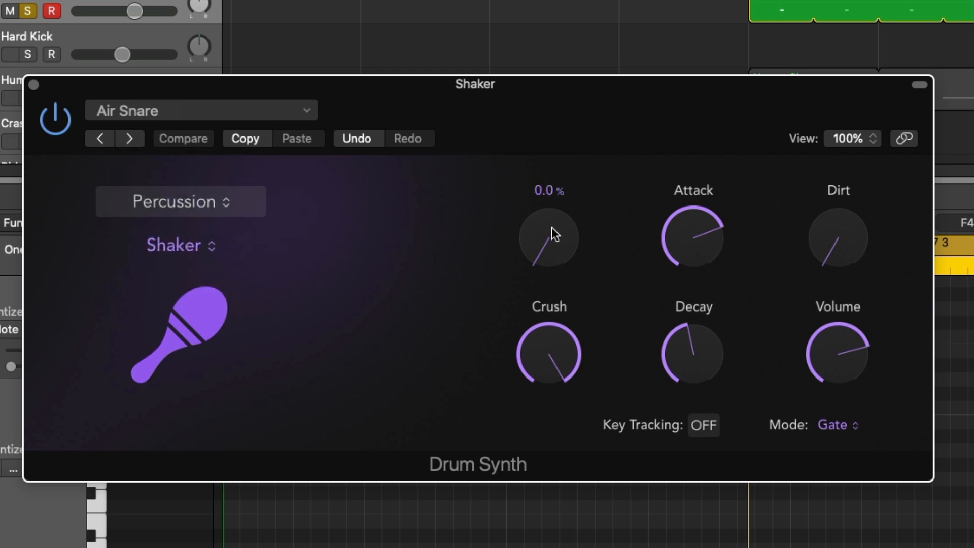
left_click_drag(548, 242, 555, 0)
left_click_drag(552, 261, 593, 525)
Set the Shaker's Crush to 0%, sweep Tone up to 100% and back down twice, and return Crush to 100%.
mouse_move(558, 341)
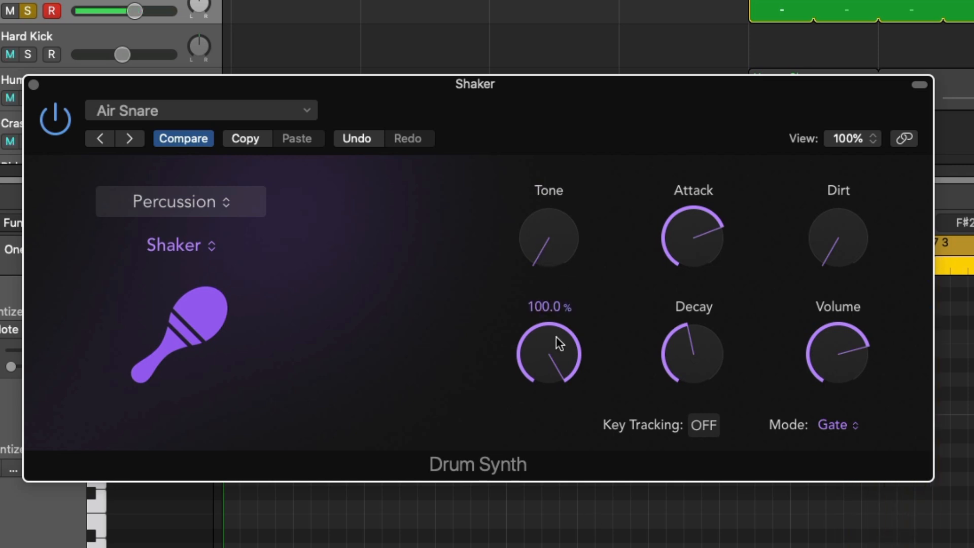
left_click_drag(567, 337, 567, 406)
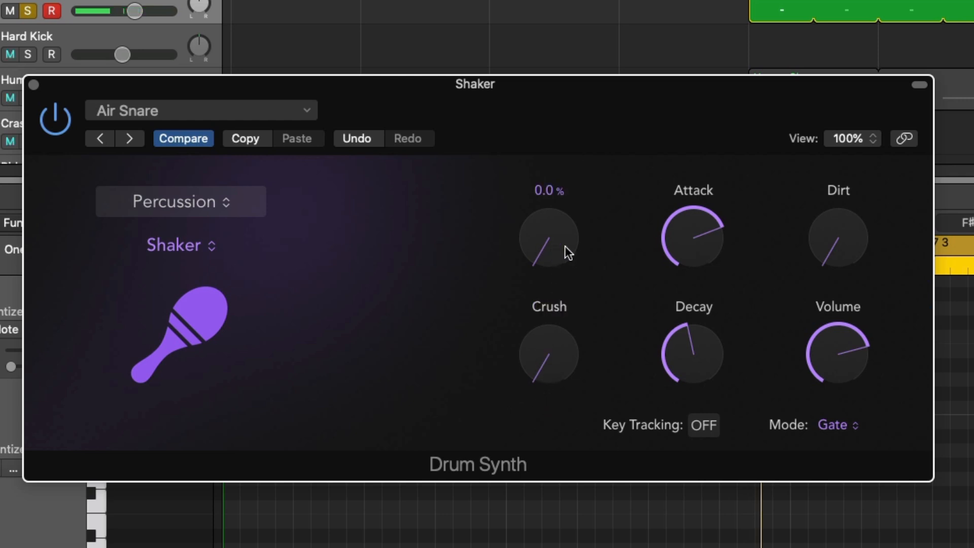
mouse_move(525, 246)
left_click_drag(538, 236, 545, 76)
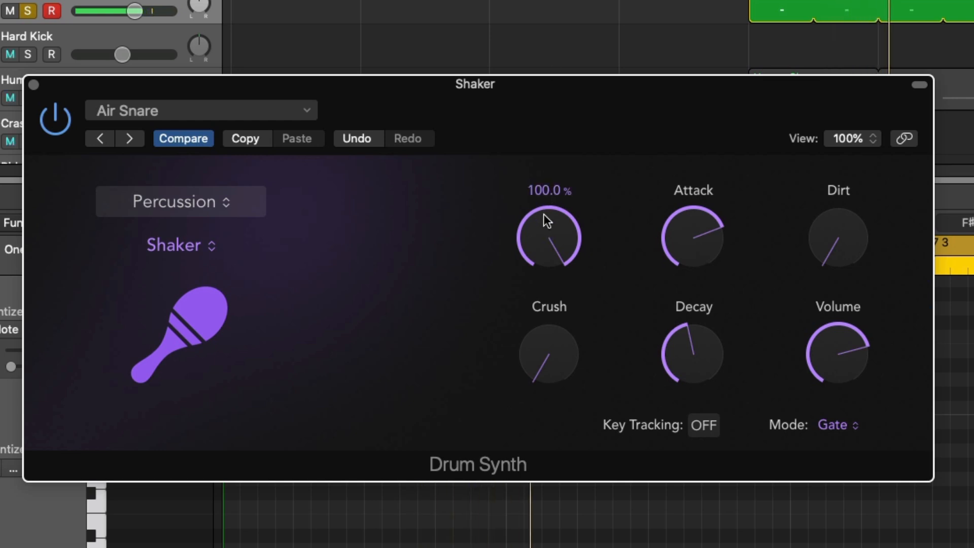
left_click_drag(538, 208, 567, 430)
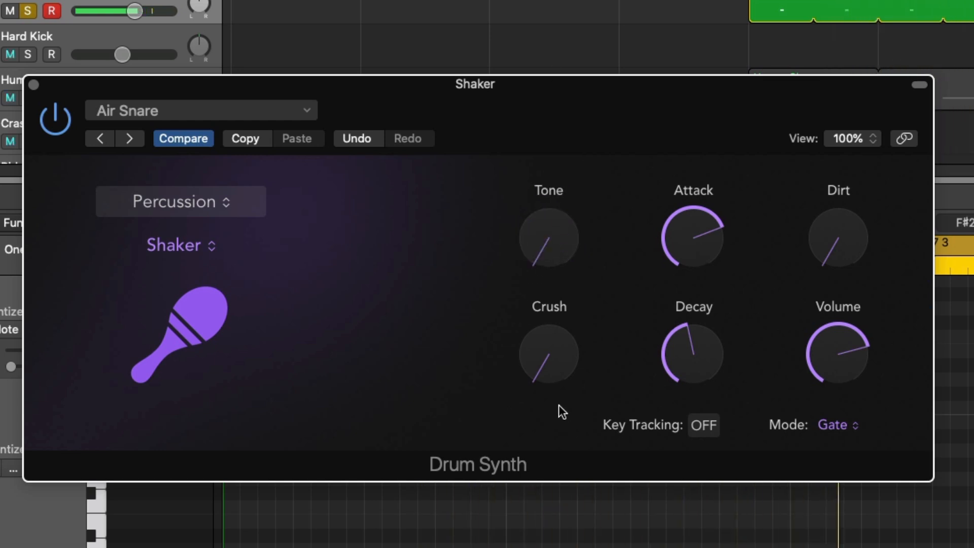
left_click_drag(553, 246, 555, 3)
left_click_drag(554, 220, 562, 545)
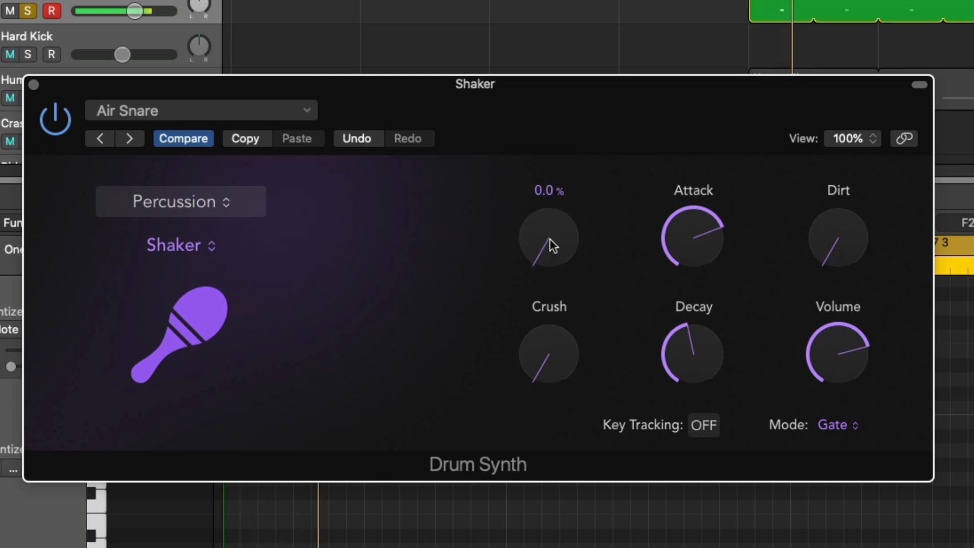
left_click_drag(551, 352, 553, 3)
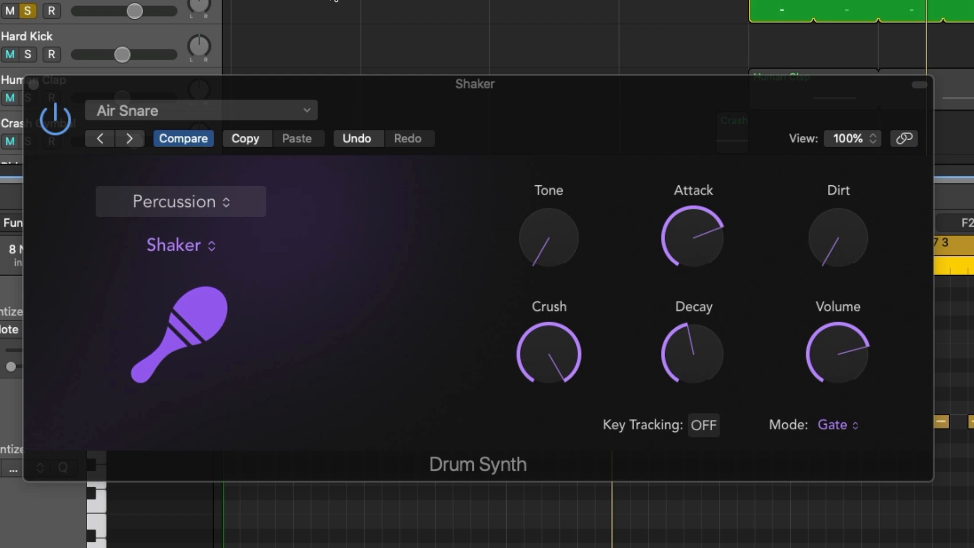
Sweep the Shaker's Attack down and up during soloed playback and settle it at about 80%.
mouse_move(509, 370)
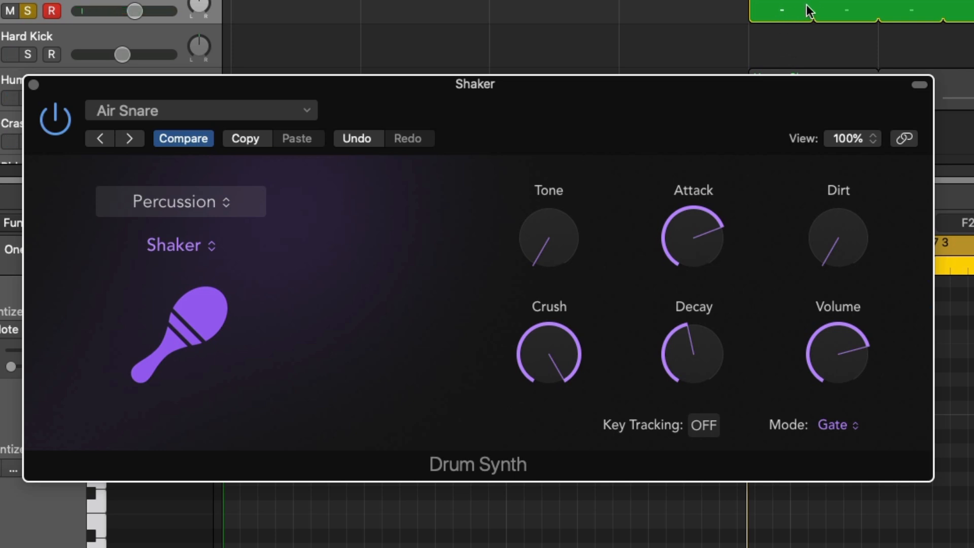
mouse_move(701, 234)
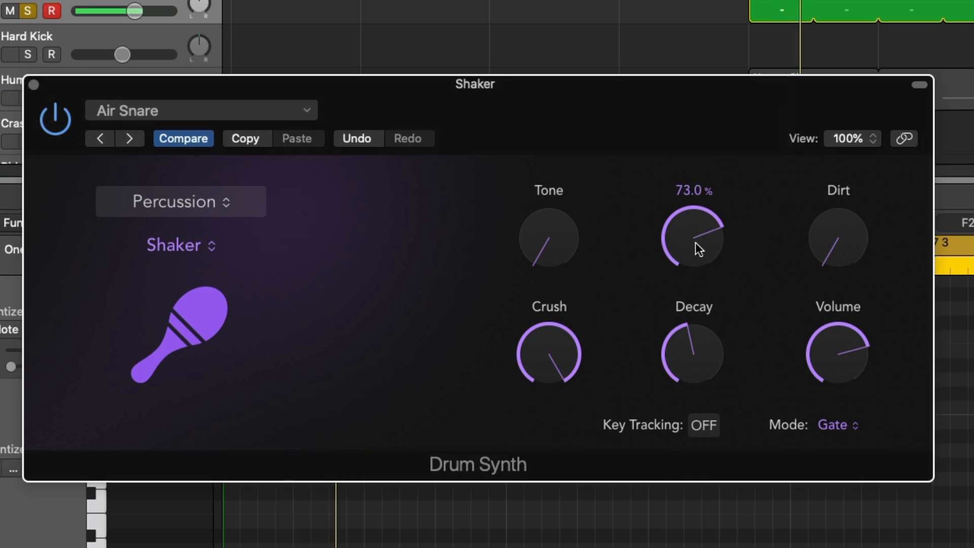
left_click_drag(696, 242, 735, 528)
left_click_drag(687, 254, 675, 5)
left_click_drag(695, 224, 696, 254)
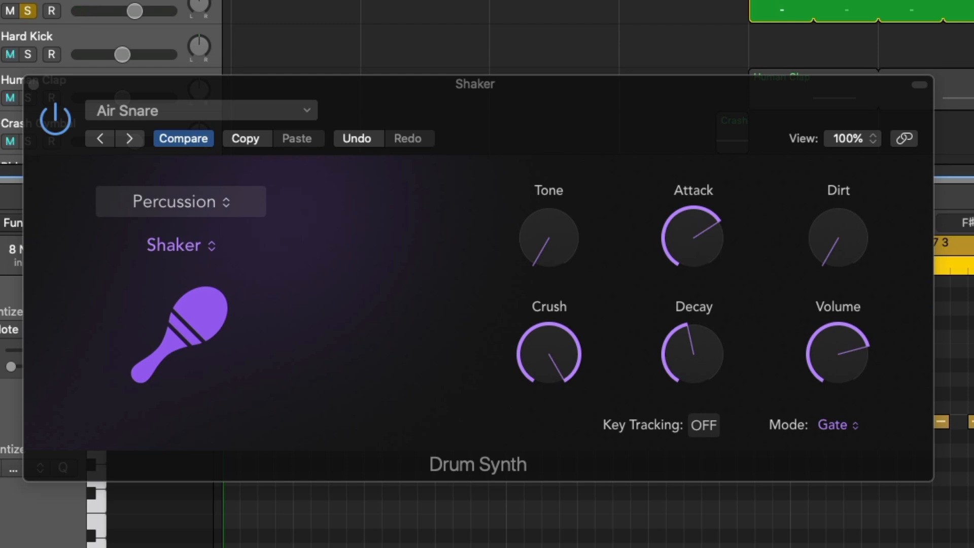
left_click(26, 14)
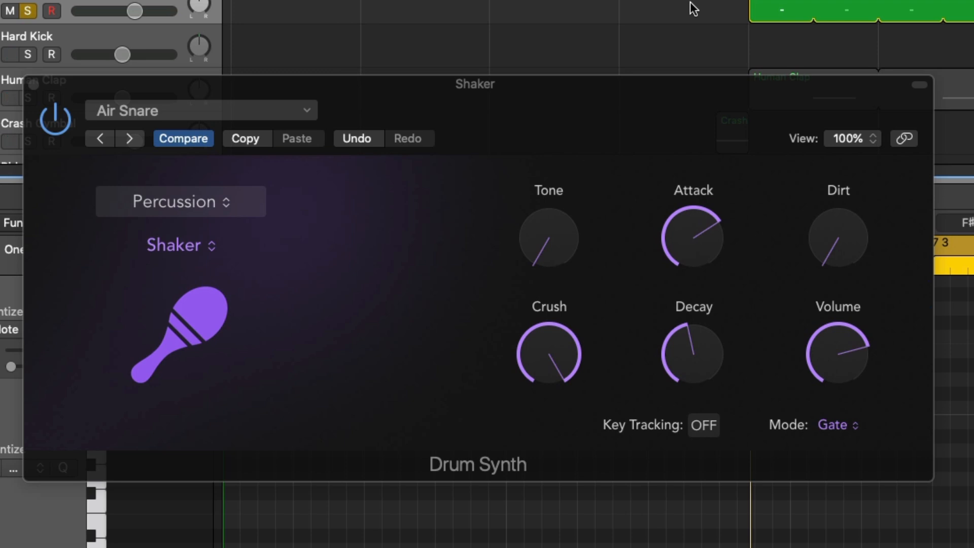
mouse_move(696, 241)
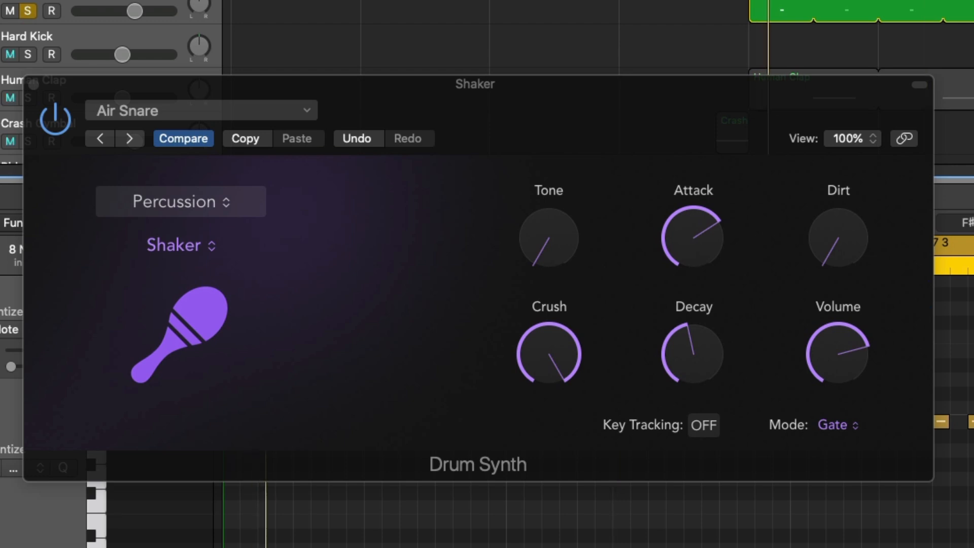
mouse_move(681, 242)
left_mouse_down()
mouse_move(695, 222)
mouse_move(681, 240)
left_mouse_up()
Set the Shaker's Decay to 61.2% and its mode to Mono.
mouse_move(707, 350)
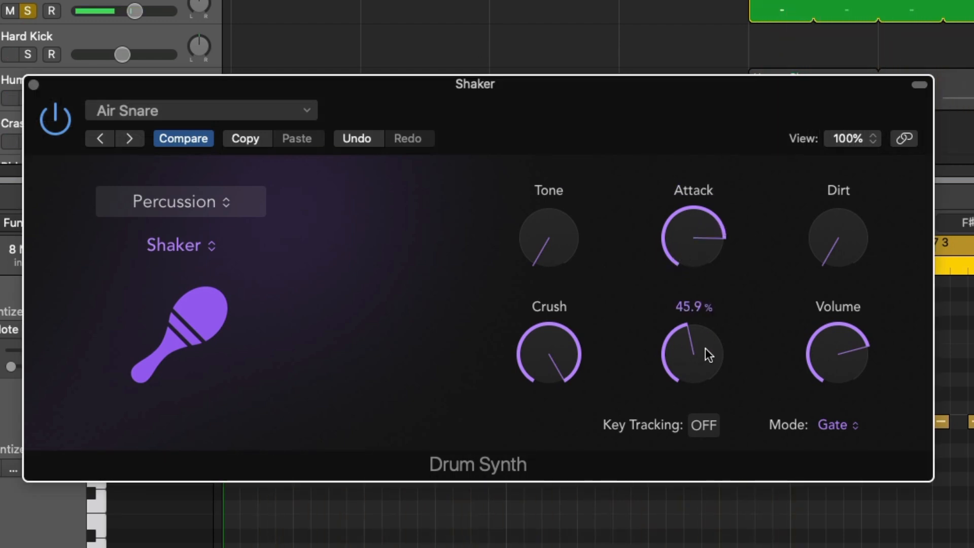
left_click_drag(680, 355, 689, 315)
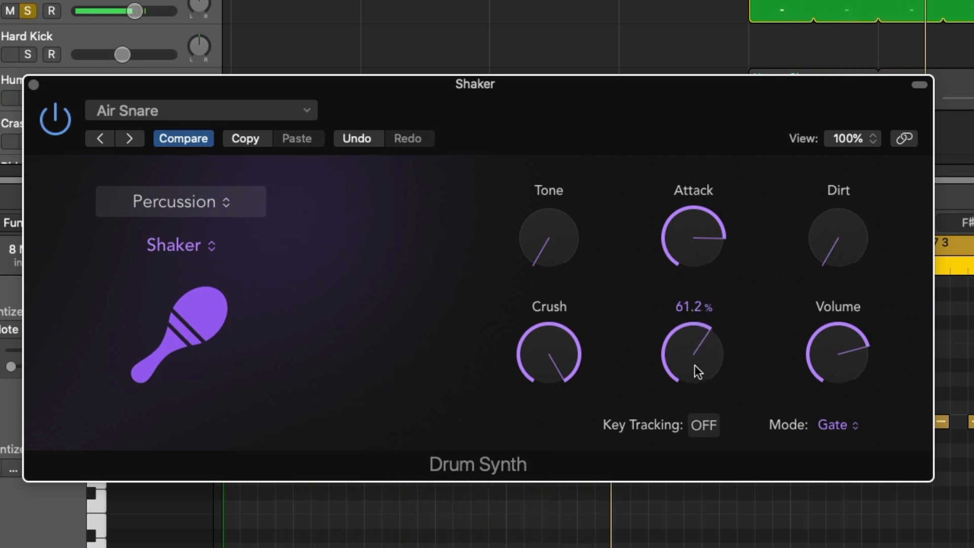
left_click(830, 429)
left_click(833, 395)
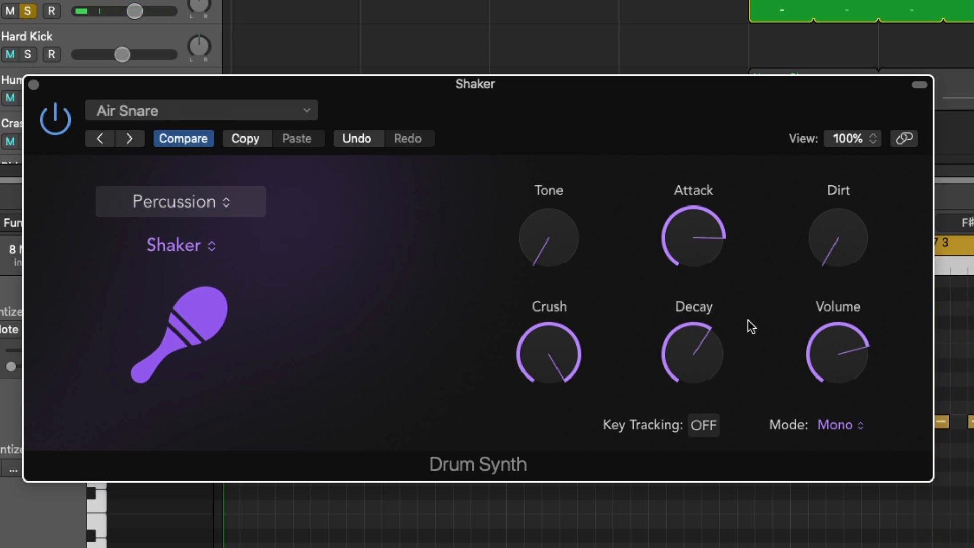
Raise the Shaker's Decay to 100% and set its mode to Gate.
mouse_move(691, 349)
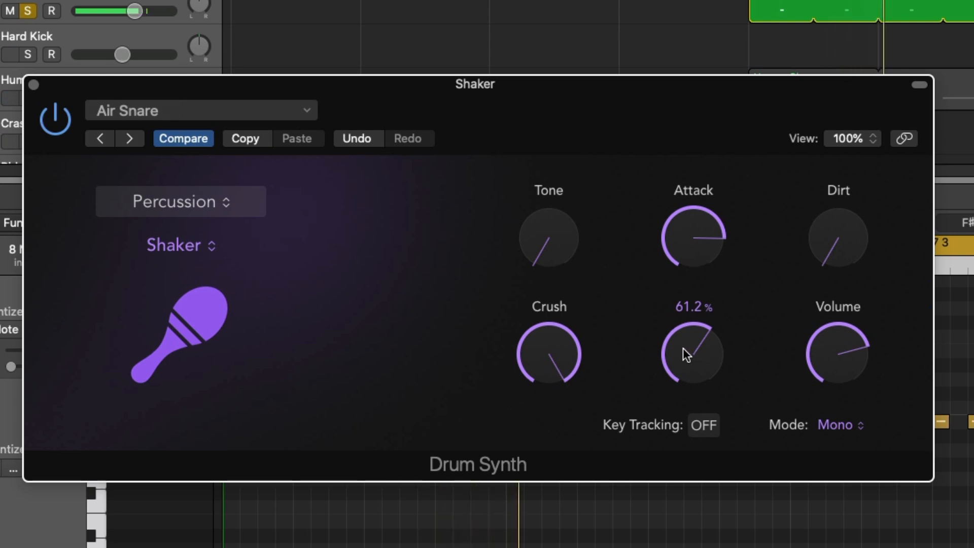
left_click_drag(681, 325, 663, 218)
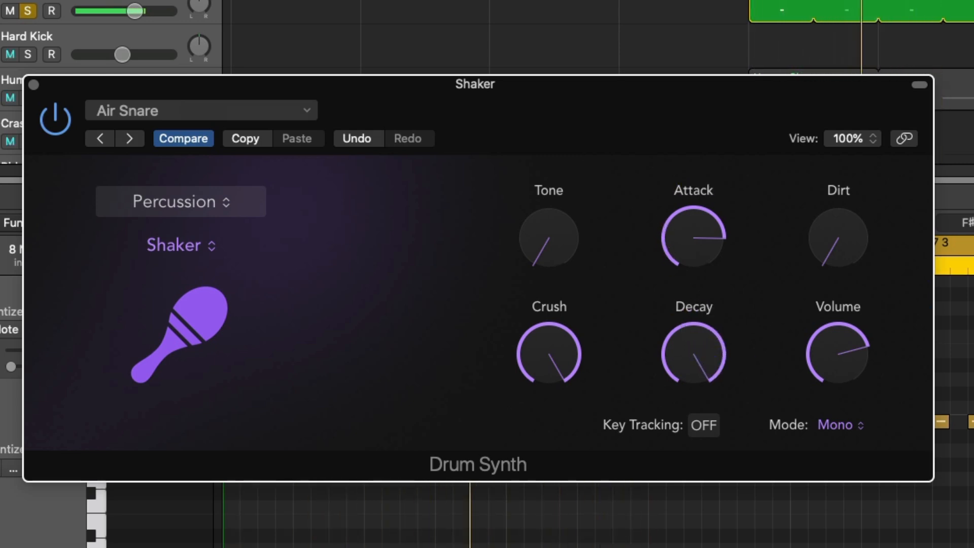
mouse_move(693, 336)
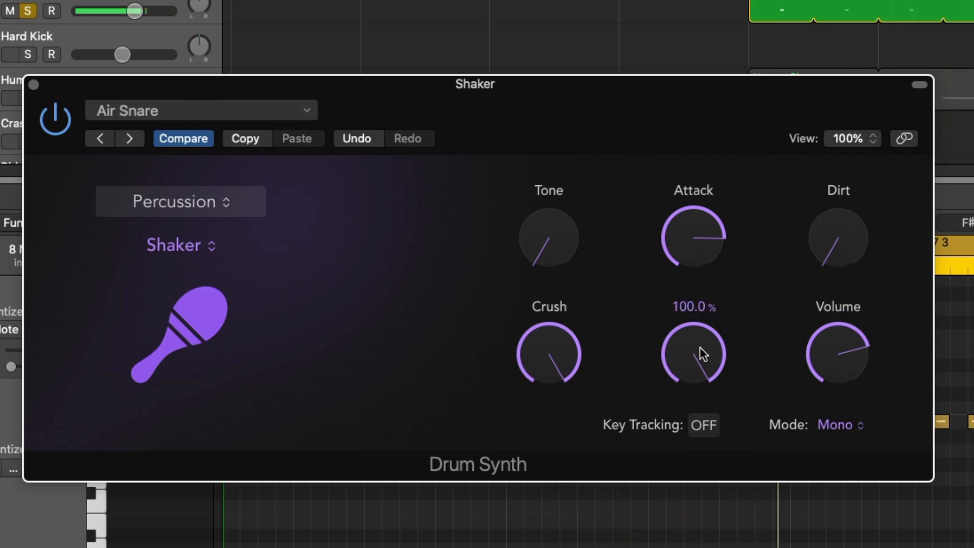
left_click(845, 425)
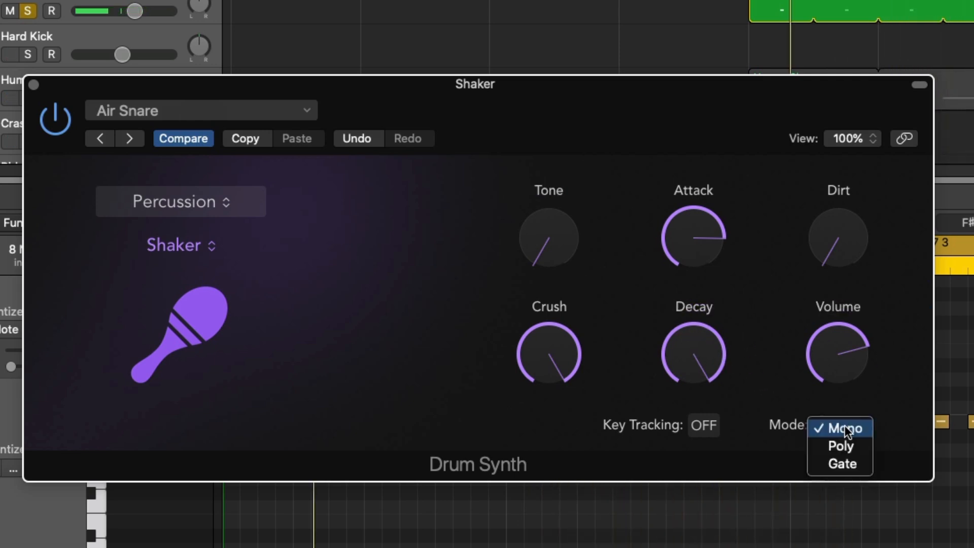
left_click(843, 463)
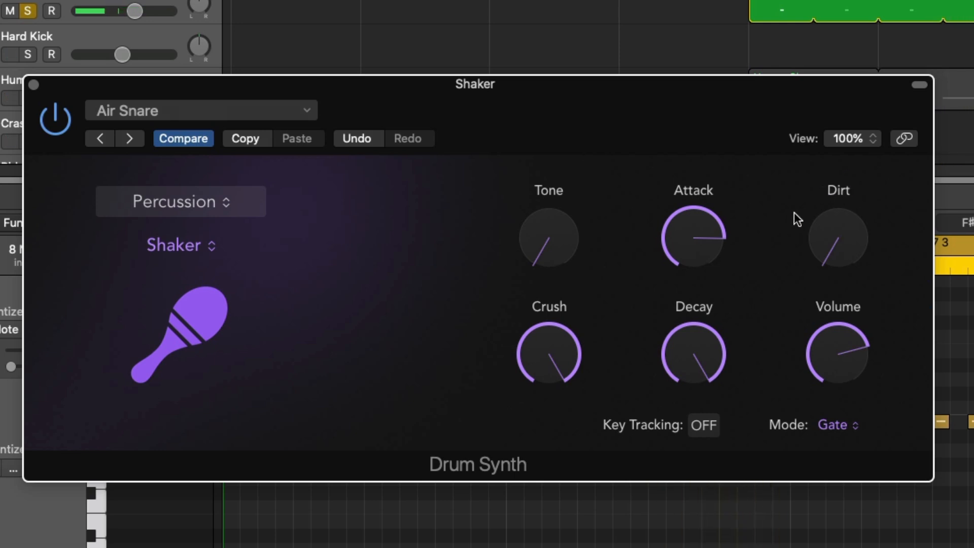
Raise the Shaker's Dirt to 100% during playback and return it to 0%.
mouse_move(840, 231)
left_mouse_down()
mouse_move(832, 192)
mouse_move(841, 185)
mouse_move(841, 215)
left_mouse_up()
left_click(838, 218, "alt")
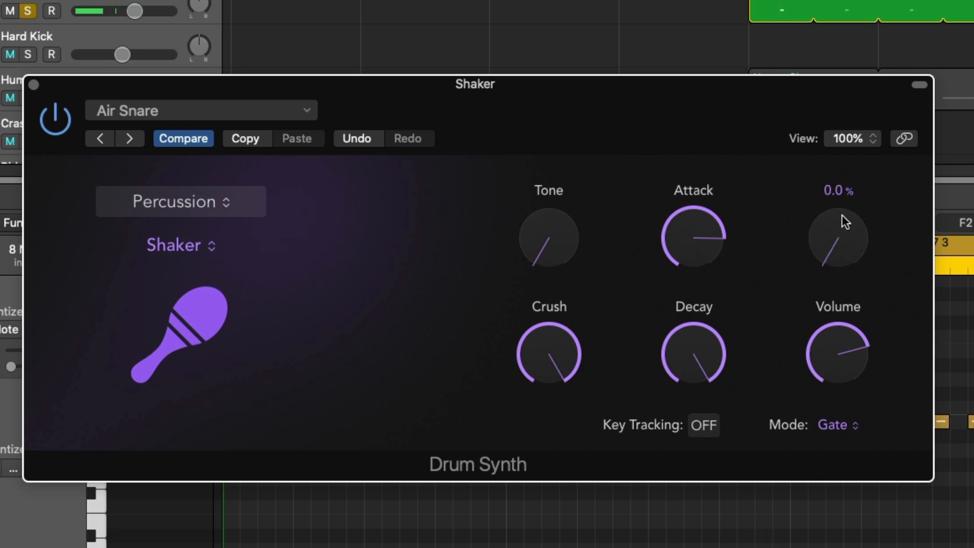
key("space")
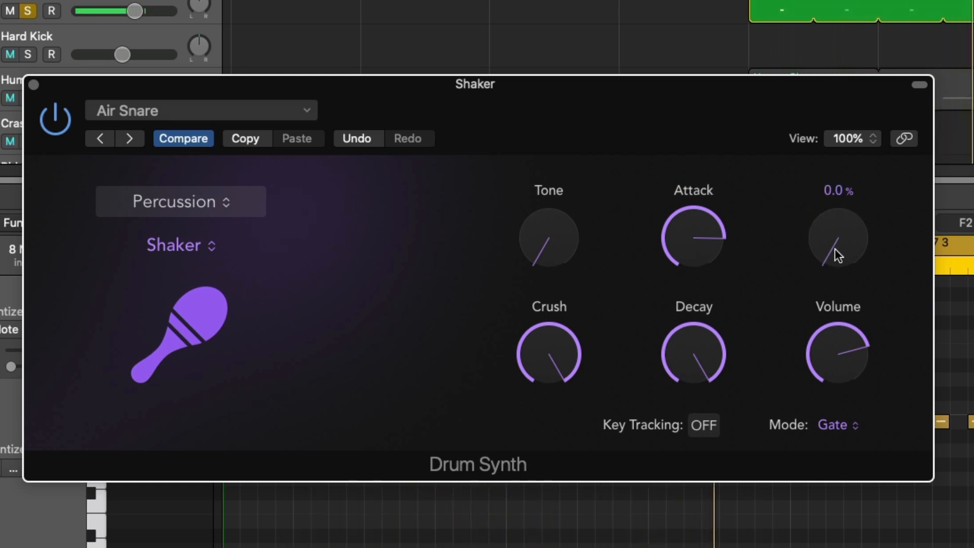
left_click_drag(836, 247, 836, 203)
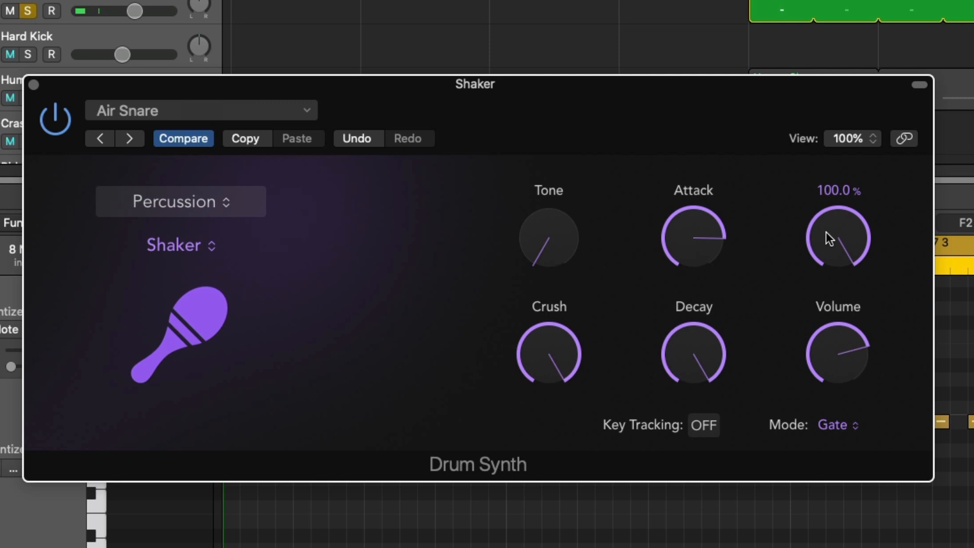
left_click_drag(832, 230, 830, 450)
Select the Hard Kick track, adjust the cycle's end near bar 9 and play the kick soloed with its Drum Synth open.
left_click_drag(696, 122, 735, 102)
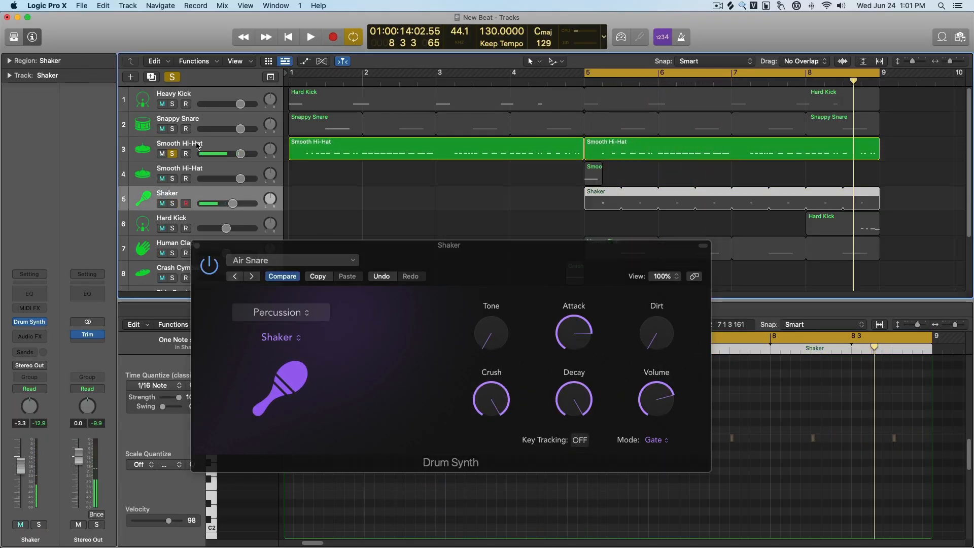
left_click(198, 146)
left_click(227, 218)
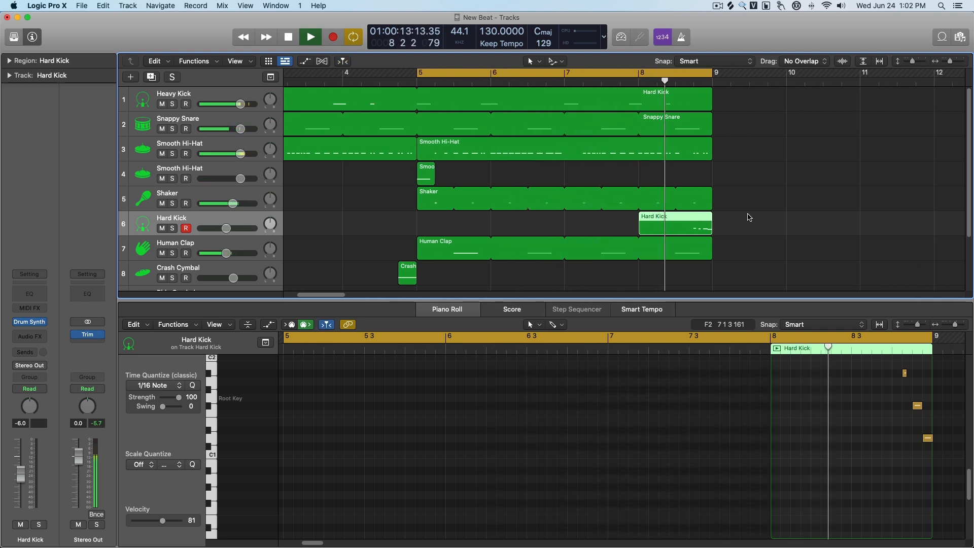
key("space")
left_click_drag(717, 75, 679, 76)
key("space")
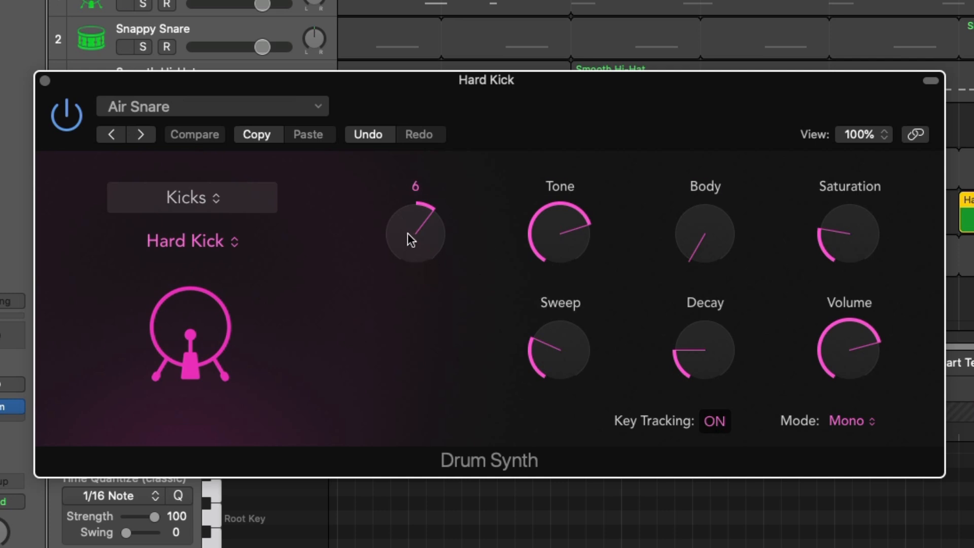
Try the Hard Kick's Pitch, Tone and Sweep at different amounts and settle each slightly above its starting setting.
left_click_drag(412, 232, 407, 241)
mouse_move(561, 223)
left_mouse_down()
mouse_move(569, 125)
mouse_move(555, 205)
mouse_move(571, 372)
mouse_move(552, 222)
left_mouse_up()
mouse_move(557, 356)
left_mouse_down()
mouse_move(549, 340)
mouse_move(565, 239)
mouse_move(567, 352)
left_mouse_up()
Raise the Hard Kick's Body to 100%, settle it at about 25% and lower Decay slightly.
left_click_drag(704, 232, 695, 76)
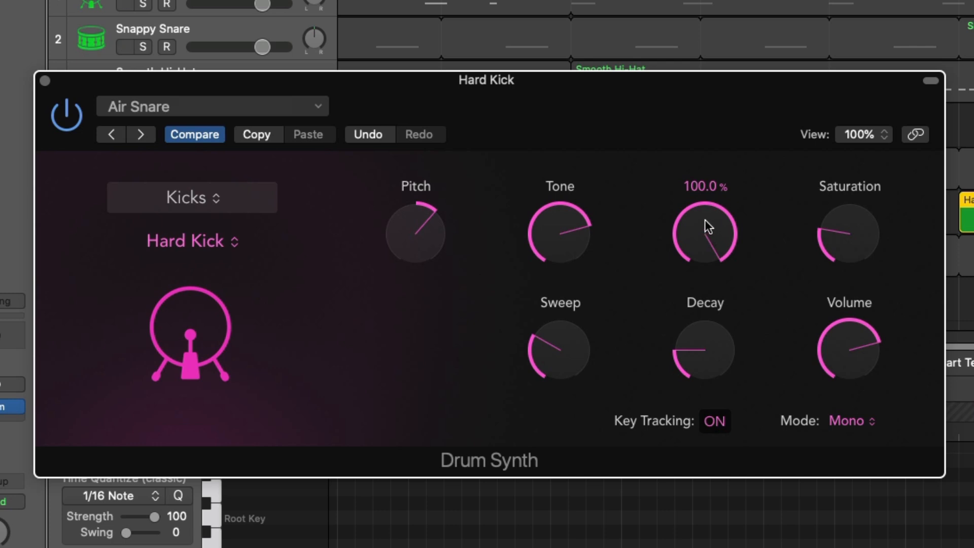
left_click_drag(702, 224, 701, 147)
left_click_drag(707, 355, 700, 539)
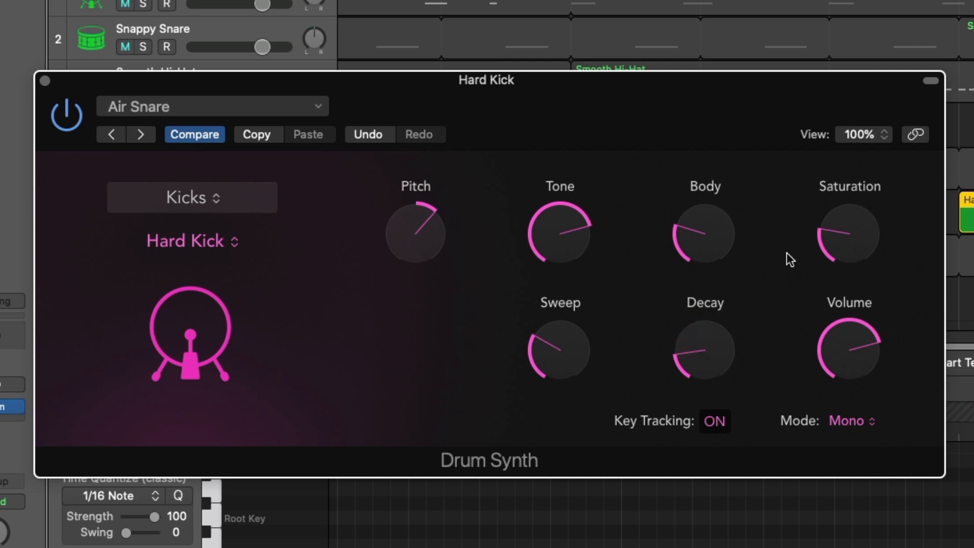
Sweep the Hard Kick's Saturation up and settle it at about 20%.
mouse_move(850, 246)
left_click_drag(844, 241, 861, 272)
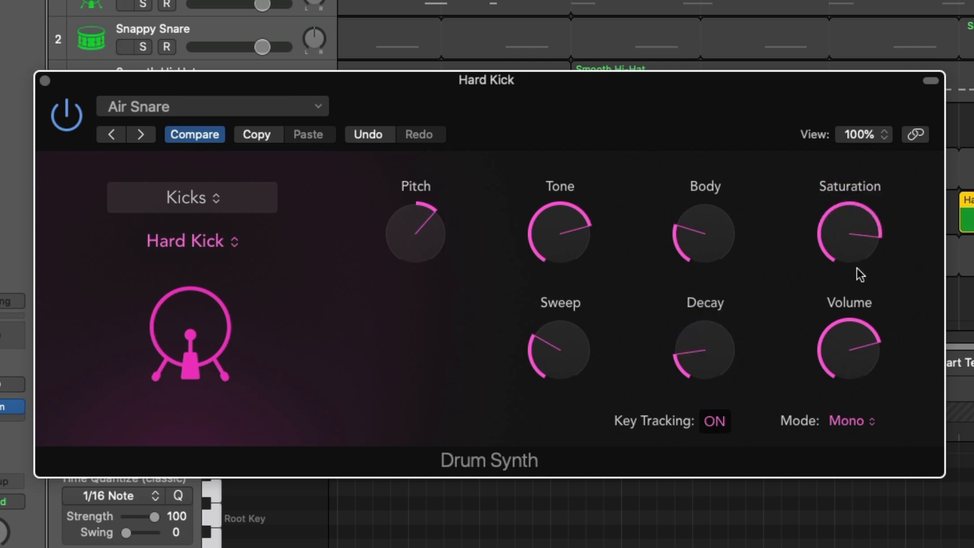
left_click_drag(850, 228, 846, 238)
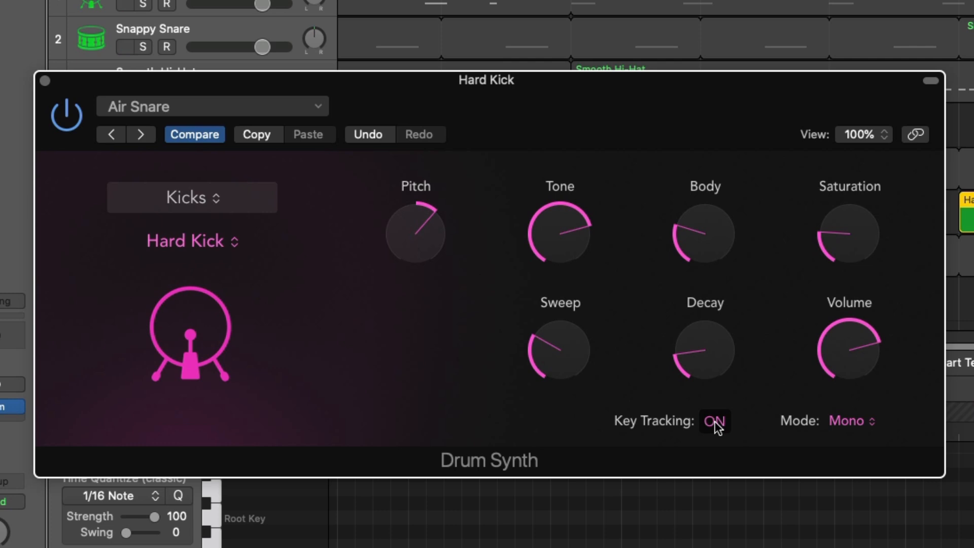
Open Musical Typing below the Hard Kick's Drum Synth, look through the Percussion sounds and return the sound category to Kicks.
key("super+k")
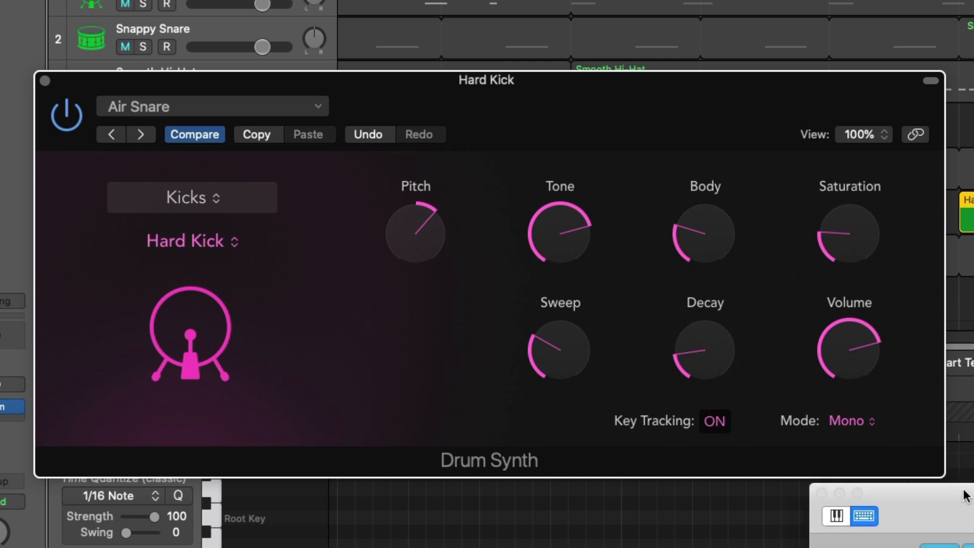
left_click_drag(939, 493, 577, 493)
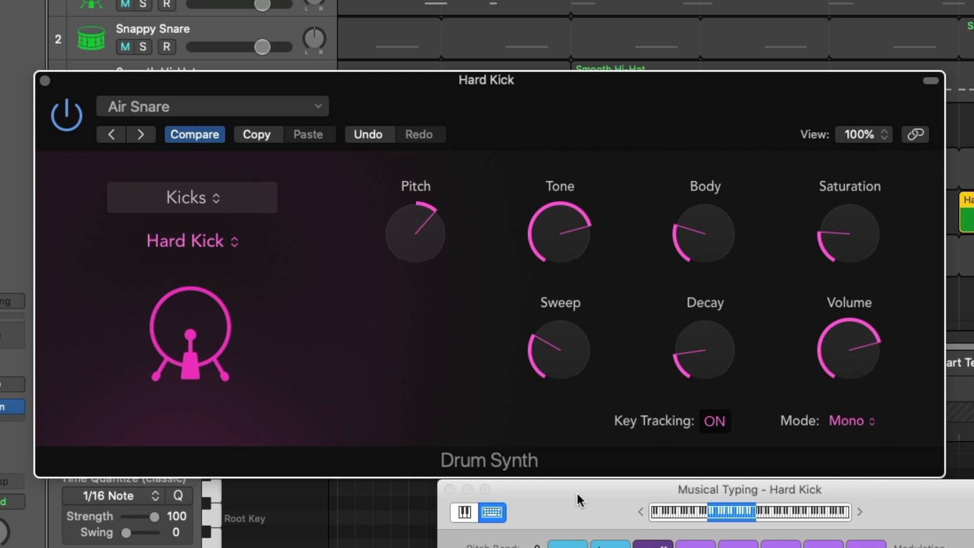
left_click(200, 200)
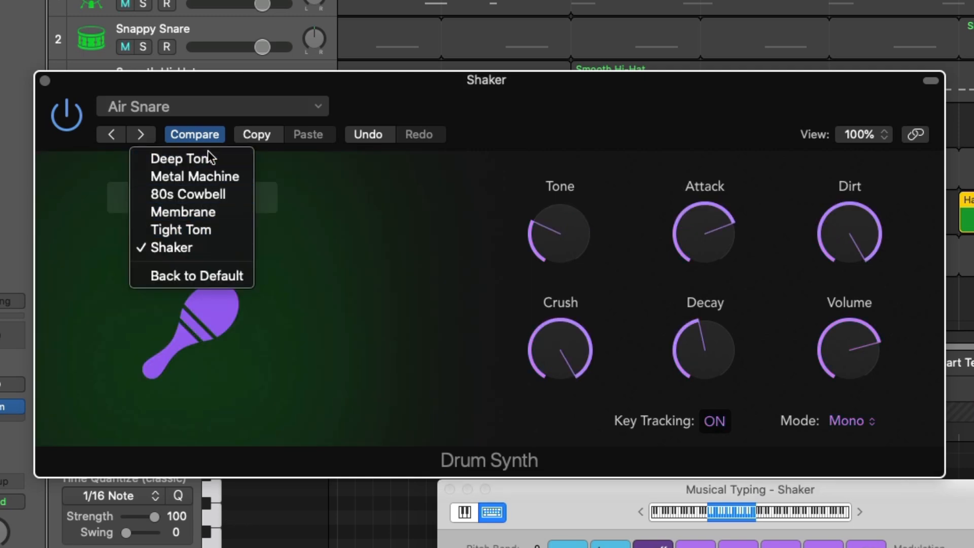
left_click(344, 216)
left_click(193, 198)
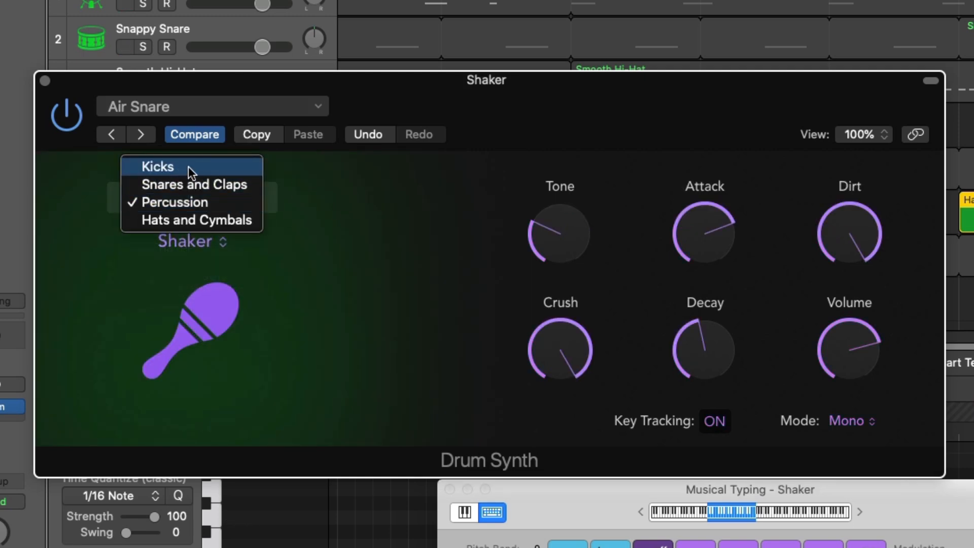
left_click(192, 169)
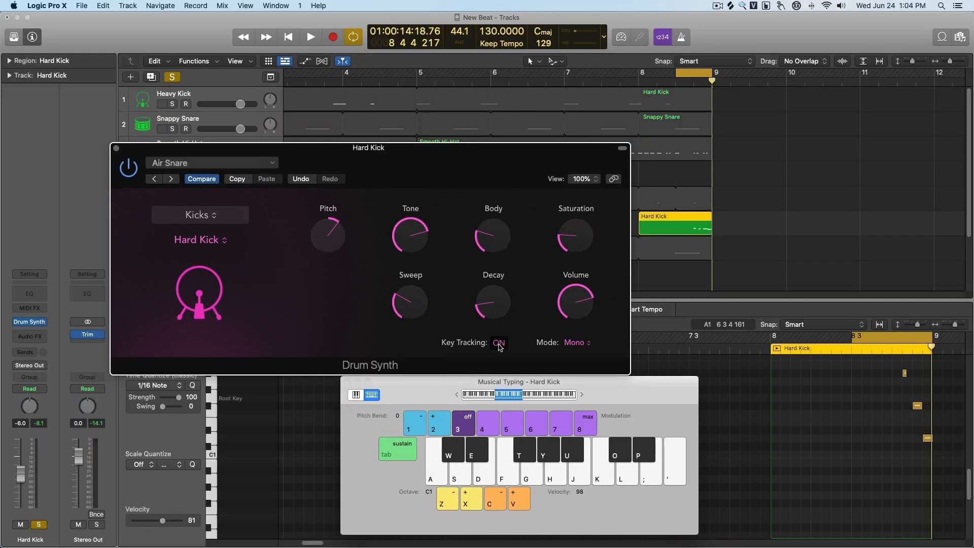
Play low and high notes on the Hard Kick with Key Tracking on.
key("g")
key("d")
key("a")
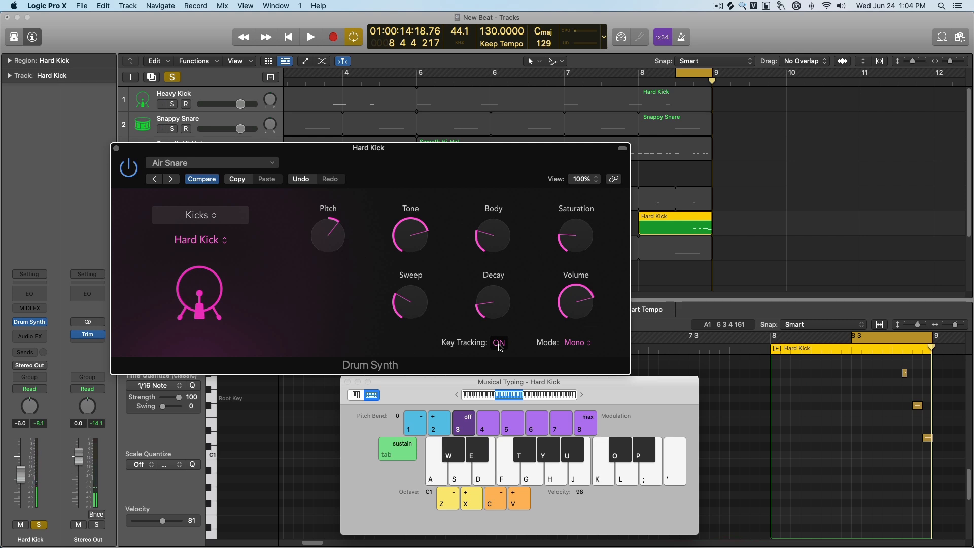
key("apostrophe")
key("d")
key("a")
Turn the Hard Kick's Key Tracking off and play a range of low and high notes for comparison.
left_click(499, 344)
key("a")
key("g")
key("semicolon")
key("j")
key("semicolon")
key("g")
key("a")
key("g")
key("a")
key("d")
key("semicolon")
key("f")
key("a")
Turn the Hard Kick's Key Tracking back on, play several different notes and close Musical Typing.
left_click(502, 345)
key("j")
key("semicolon")
key("s")
key("d")
key("j")
key("semicolon")
key("d")
key("g")
left_click(346, 380)
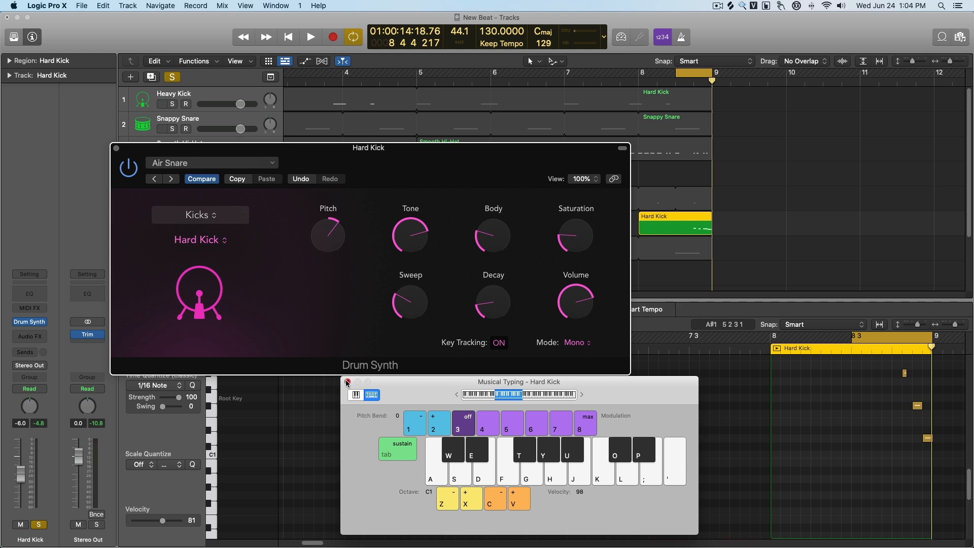
left_click(347, 381)
Play the Human Clap soloed with its Drum Synth open, and set the cycle range from 5 3 1 1 to 6 1 1 1.
left_click_drag(117, 151, 211, 175)
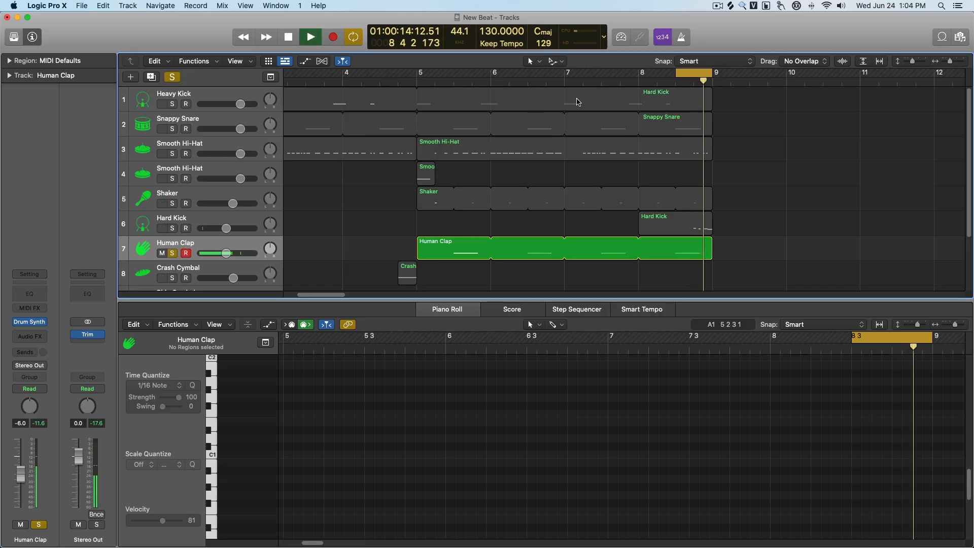
left_click_drag(417, 75, 717, 81)
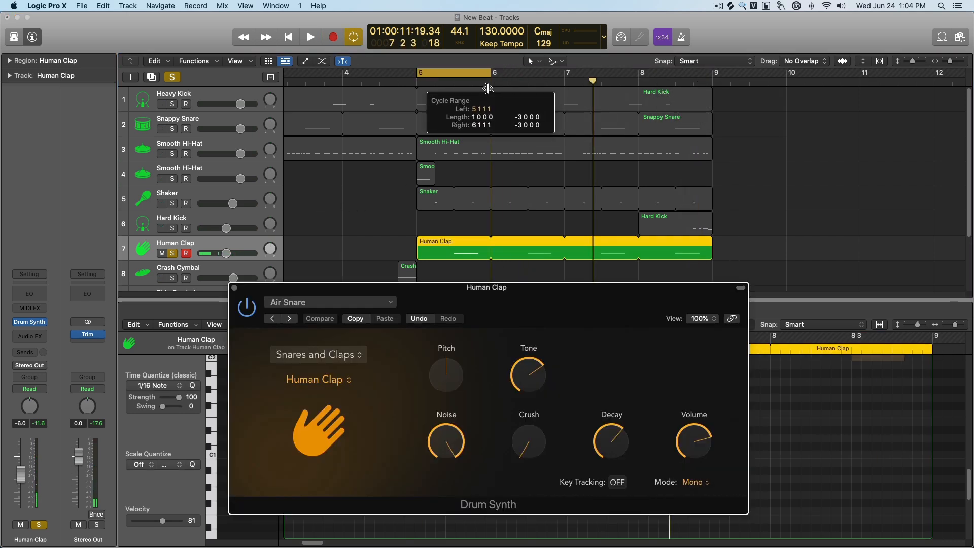
mouse_move(438, 72)
left_mouse_down()
mouse_move(430, 73)
mouse_move(453, 73)
left_mouse_up()
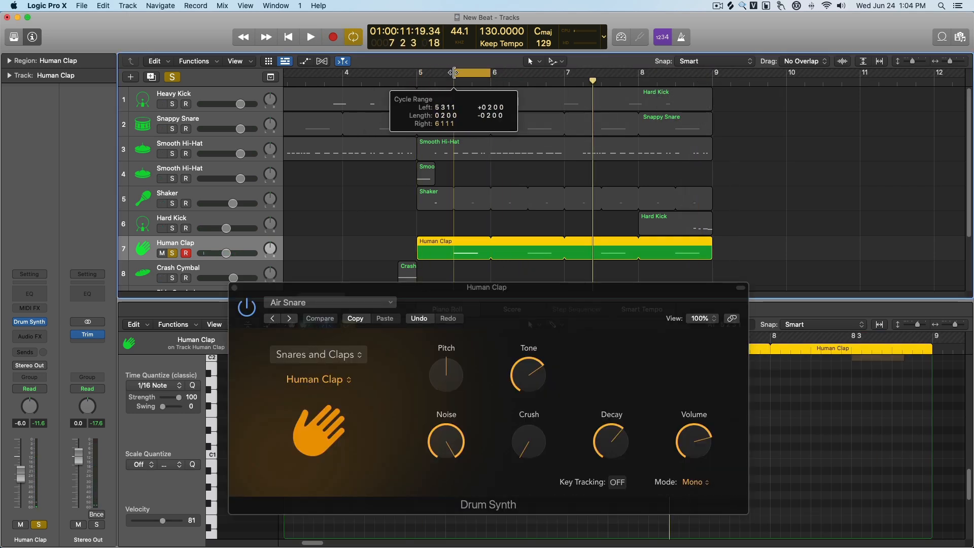
Sweep the Human Clap's Pitch up and down and return it to 0.
mouse_move(449, 379)
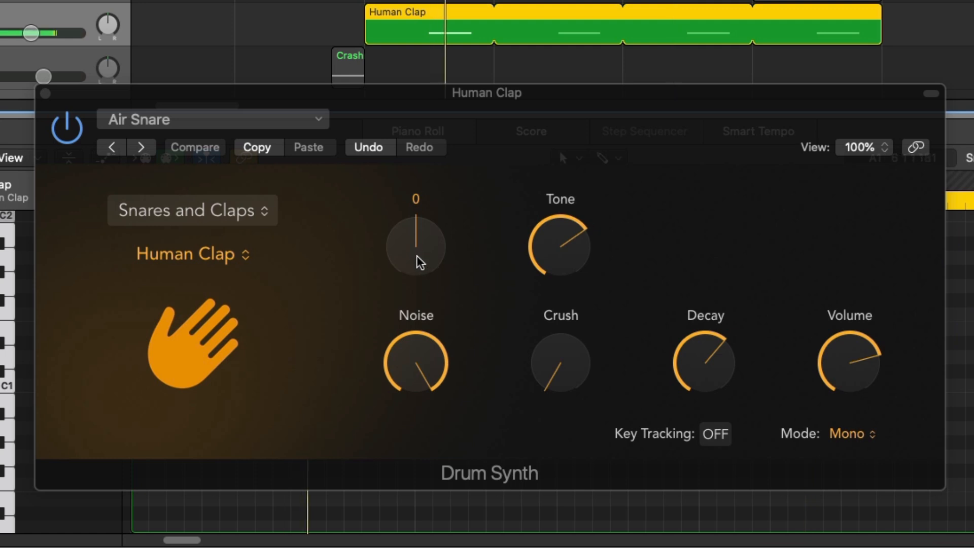
left_click_drag(413, 250, 413, 192)
left_click_drag(403, 263, 403, 310)
left_click_drag(405, 267, 419, 217)
Nudge the Human Clap's Tone slightly and try its Noise, leaving Noise at 100%.
mouse_move(572, 255)
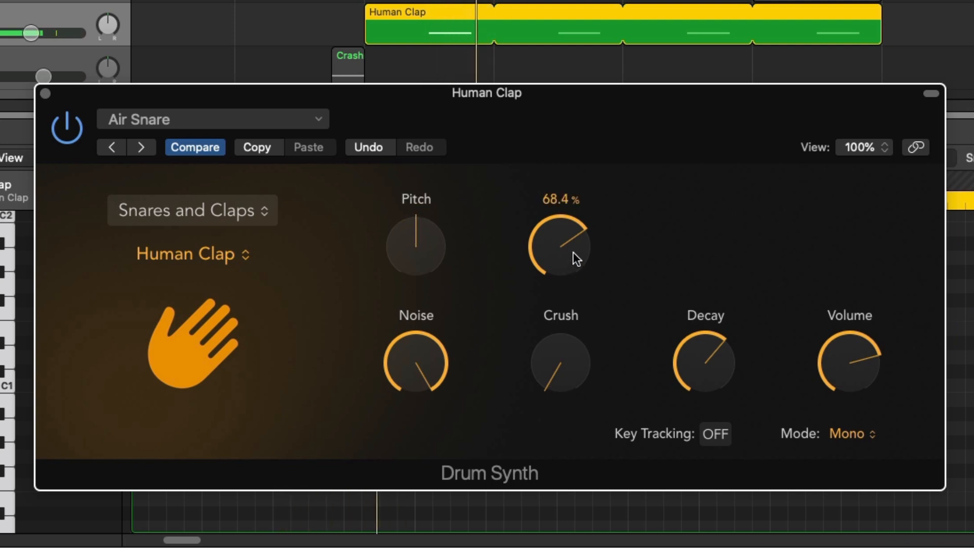
mouse_move(559, 244)
left_mouse_down()
mouse_move(565, 358)
mouse_move(563, 248)
left_mouse_up()
mouse_move(396, 366)
left_click_drag(404, 357, 404, 103)
mouse_move(412, 348)
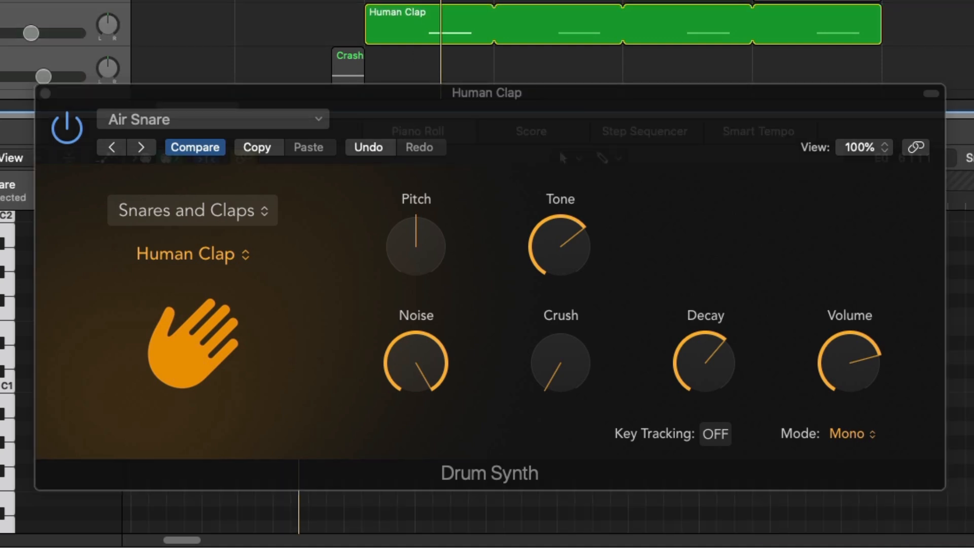
mouse_move(414, 358)
left_click(418, 347)
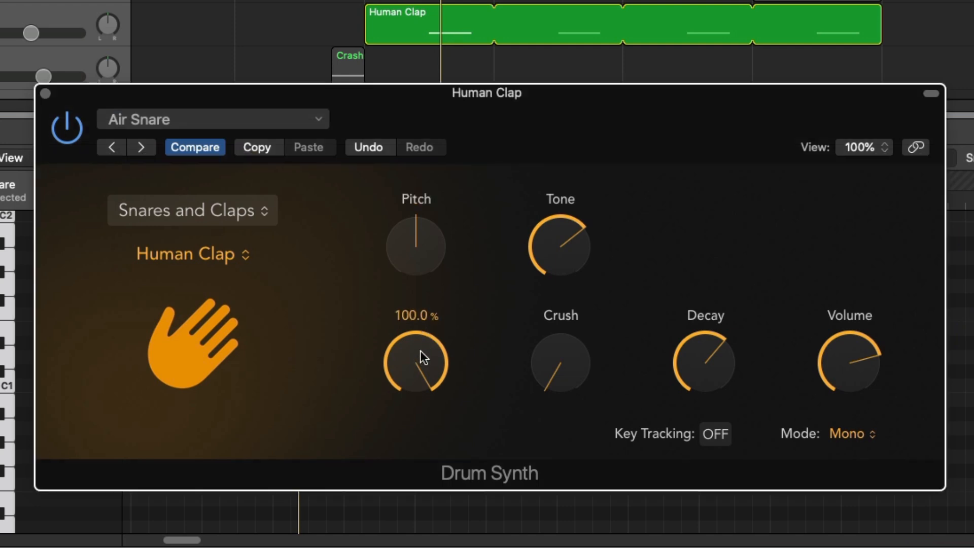
Play the loop and toggle the Human Clap's solo to compare the sound with and without the clap.
key("space")
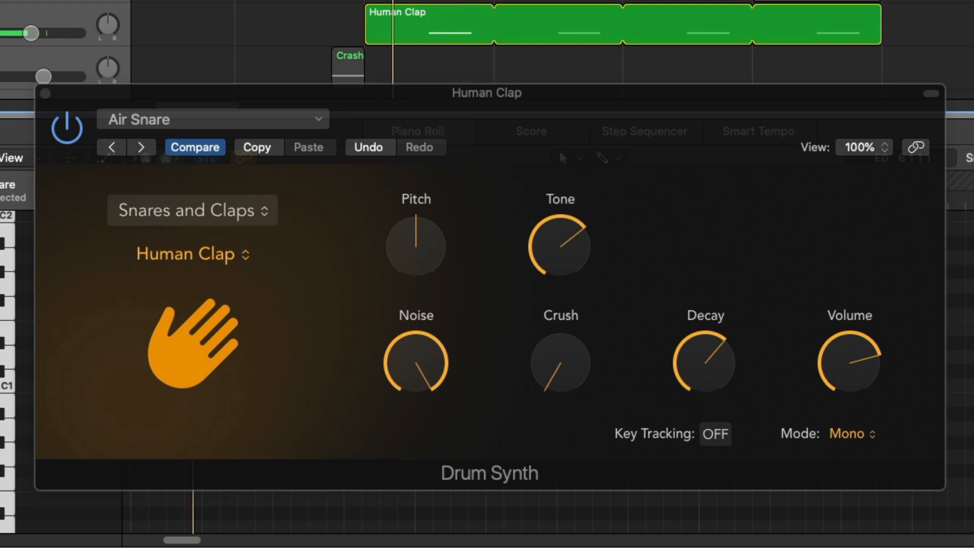
key("s")
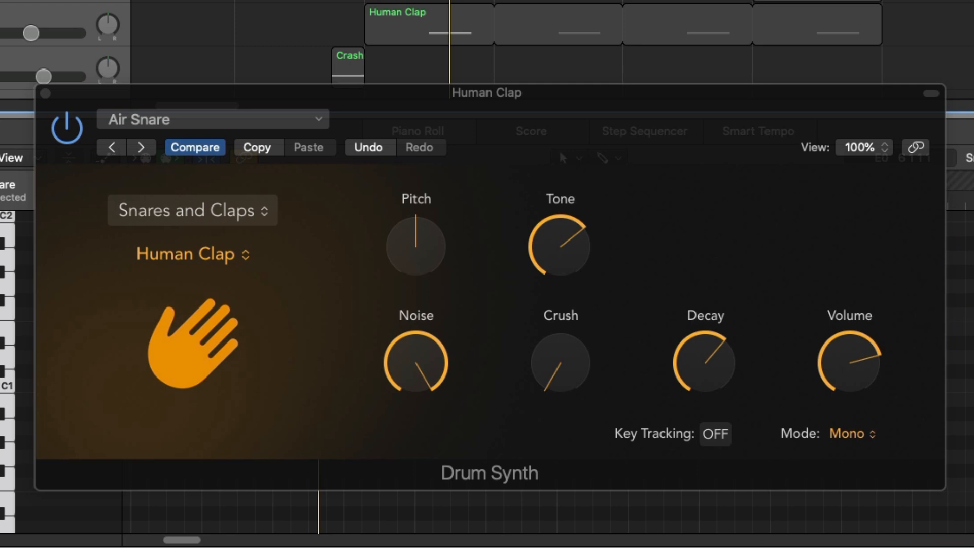
key("s")
key("space")
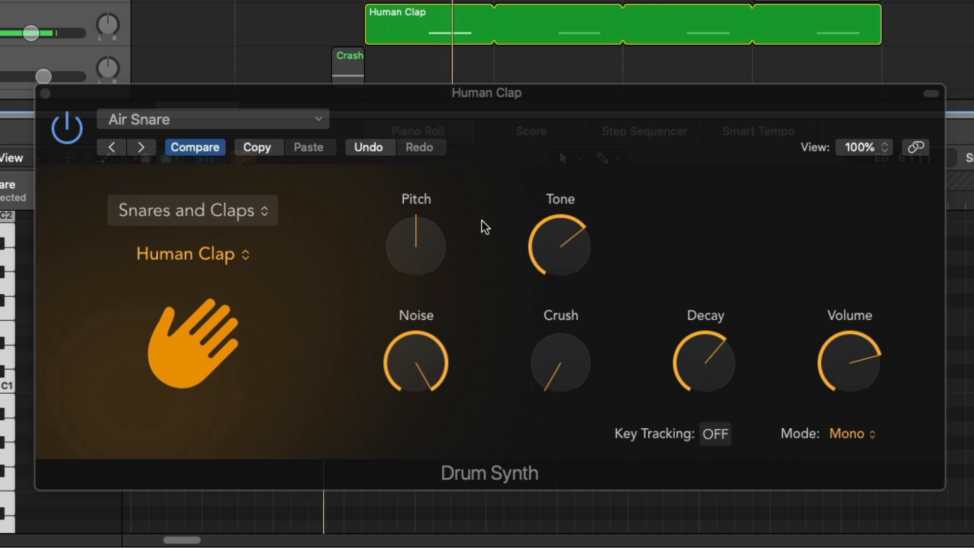
Sweep the Human Clap's Tone through high and low amounts and settle it slightly above its starting setting.
left_click(551, 236)
left_click_drag(551, 237, 553, 178)
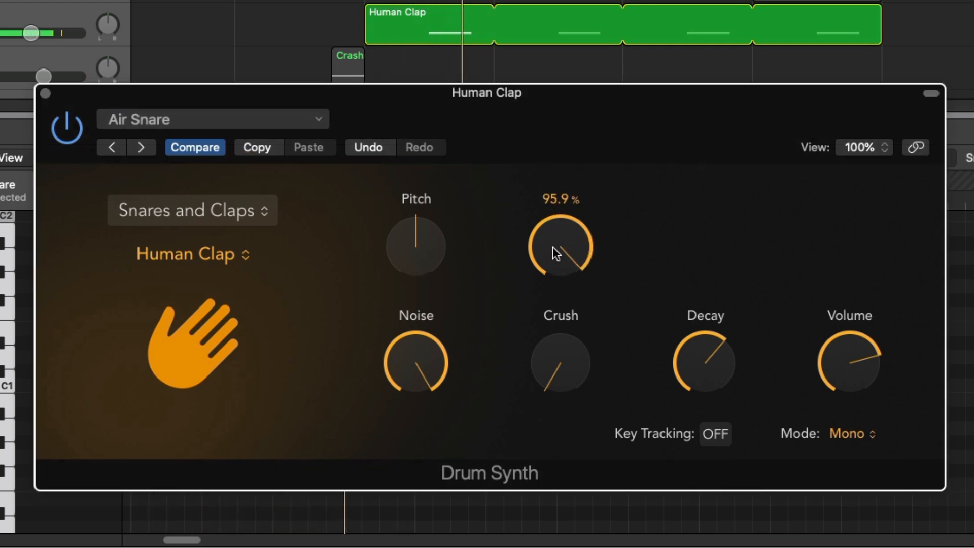
left_click_drag(551, 238, 564, 386)
left_click_drag(558, 246, 559, 168)
left_click_drag(565, 249, 567, 224)
left_click(436, 65)
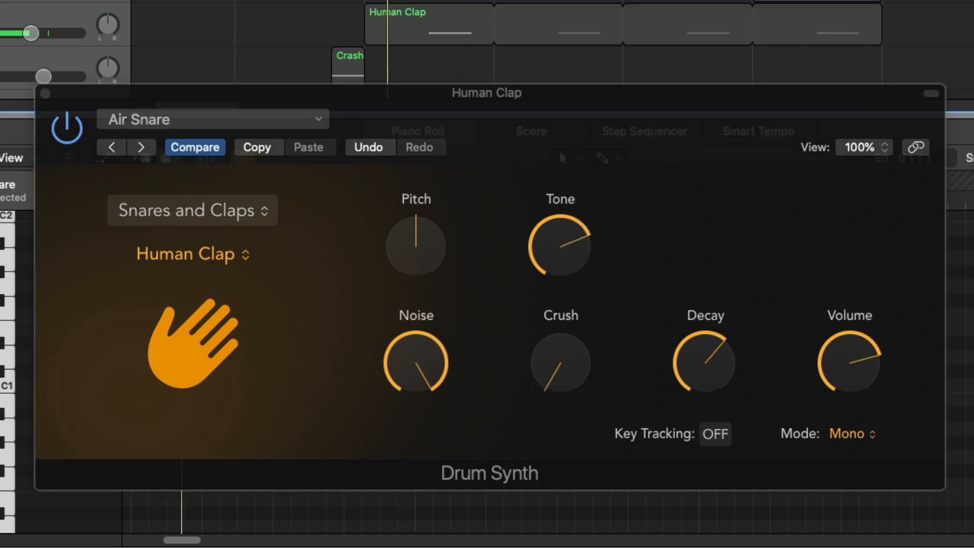
Try the Human Clap's Crush during playback and return it to 0%.
key("space")
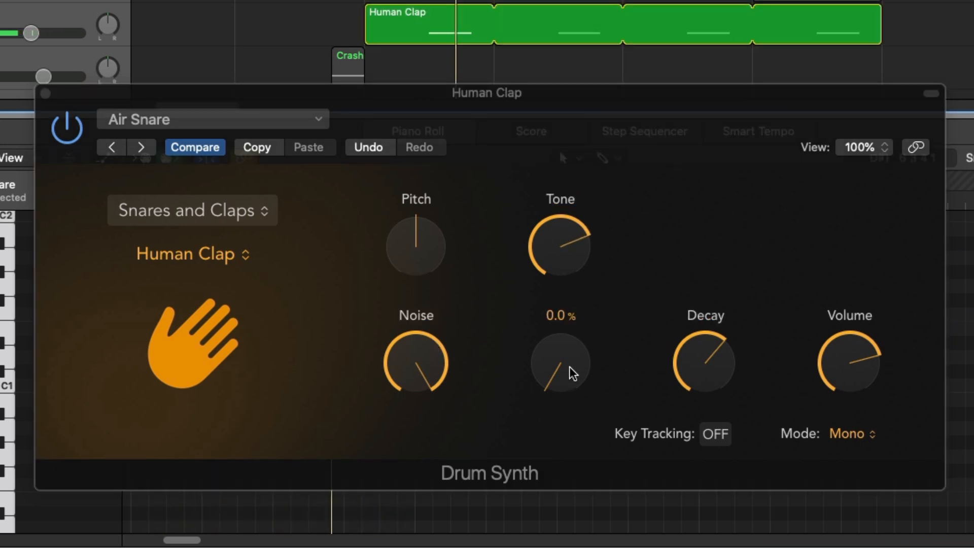
key("space")
left_click_drag(563, 368, 568, 547)
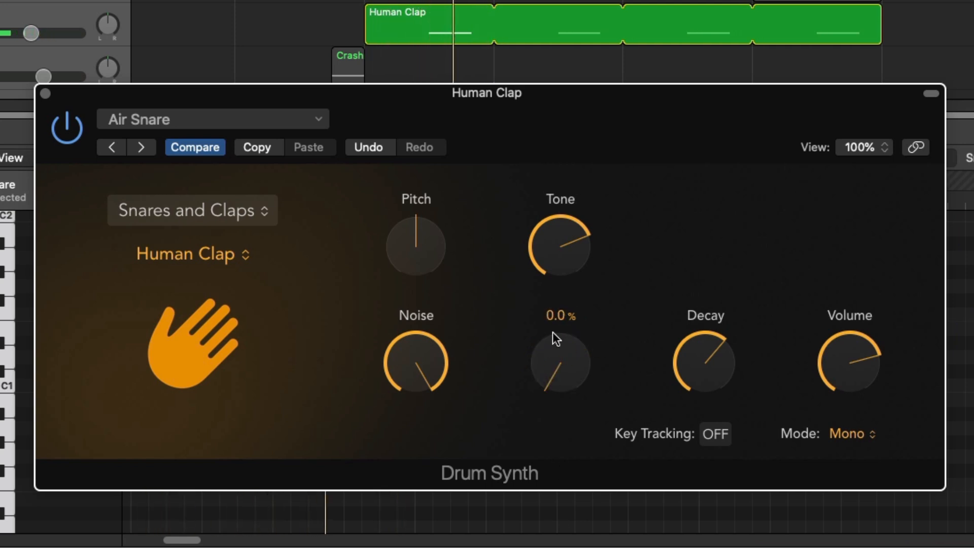
Raise the Human Clap's Decay to 100% and play it soloed and in the full beat.
mouse_move(692, 358)
key("space")
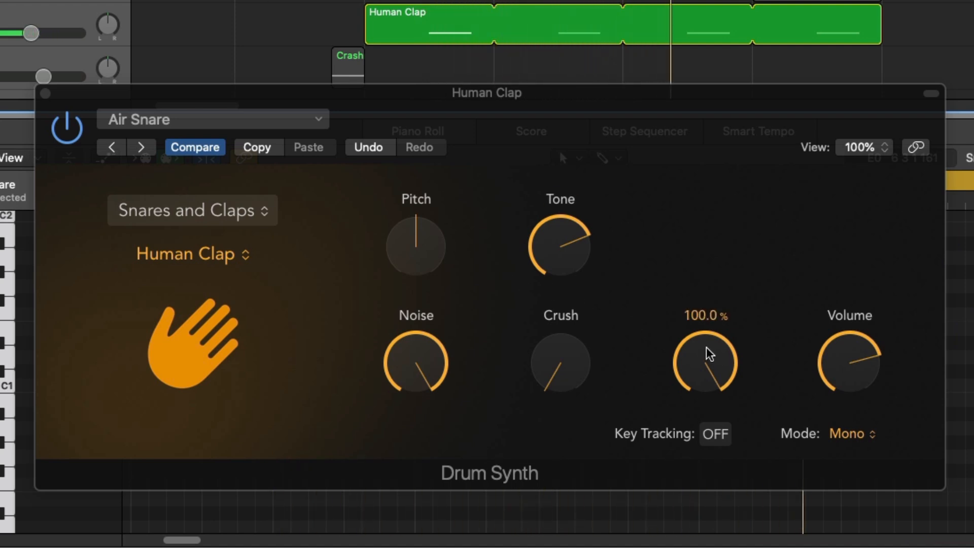
left_click(55, 13)
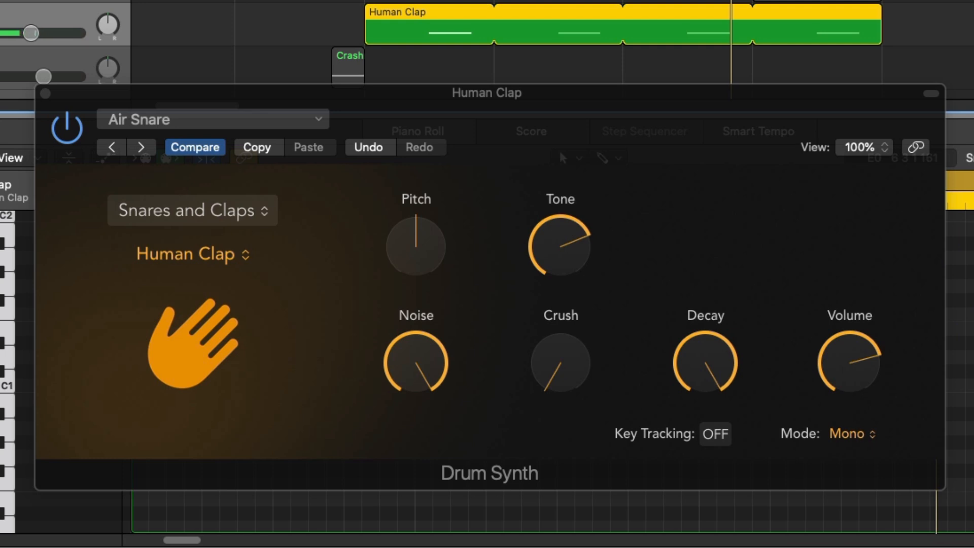
key("s")
key("space")
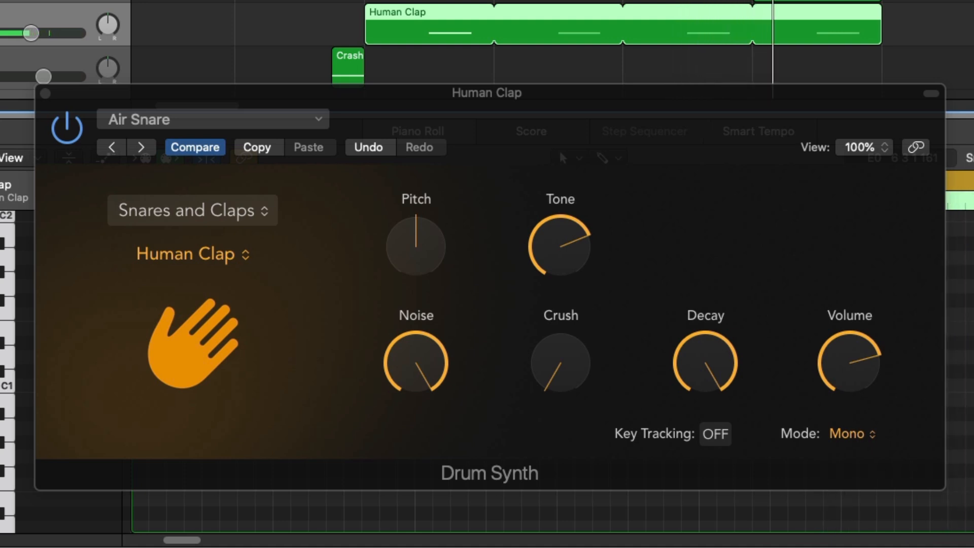
Open the Human Clap's Mode choices.
mouse_move(731, 348)
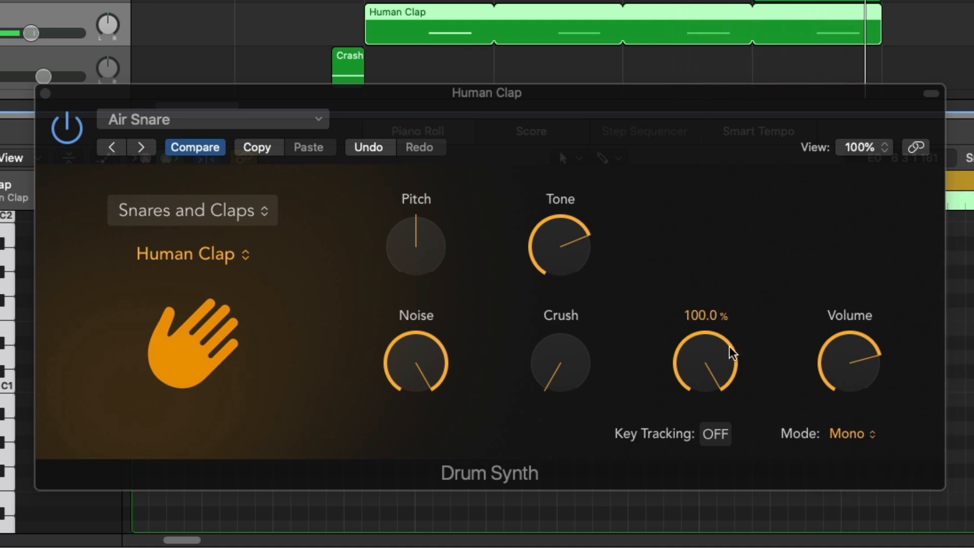
left_click(719, 105)
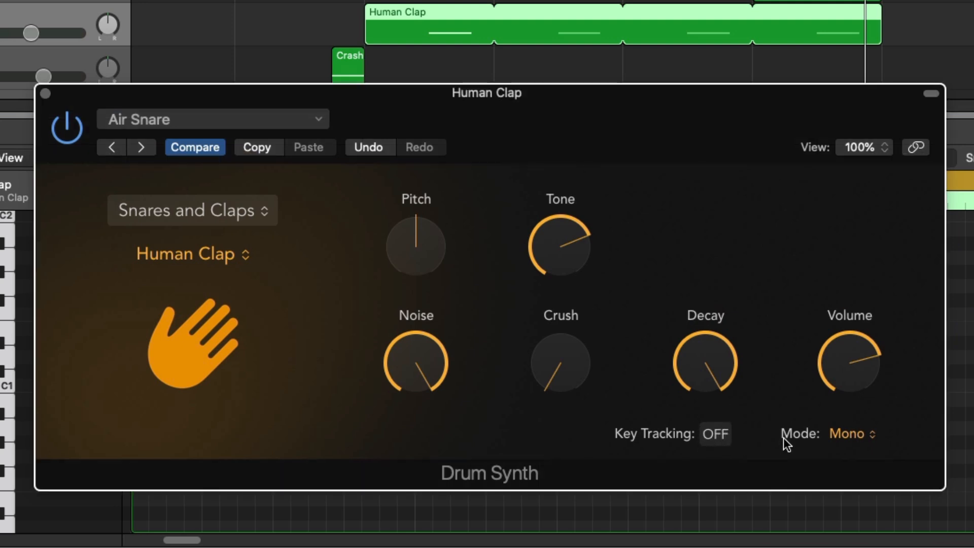
left_click(837, 434)
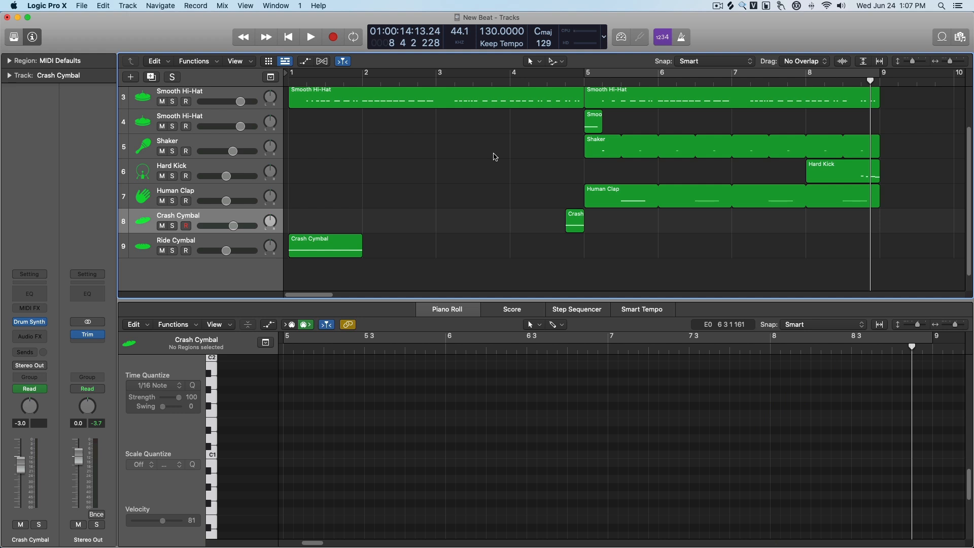
Place the playhead at bar 4 and select the Crash Cymbal track with its region.
left_click_drag(538, 81, 523, 82)
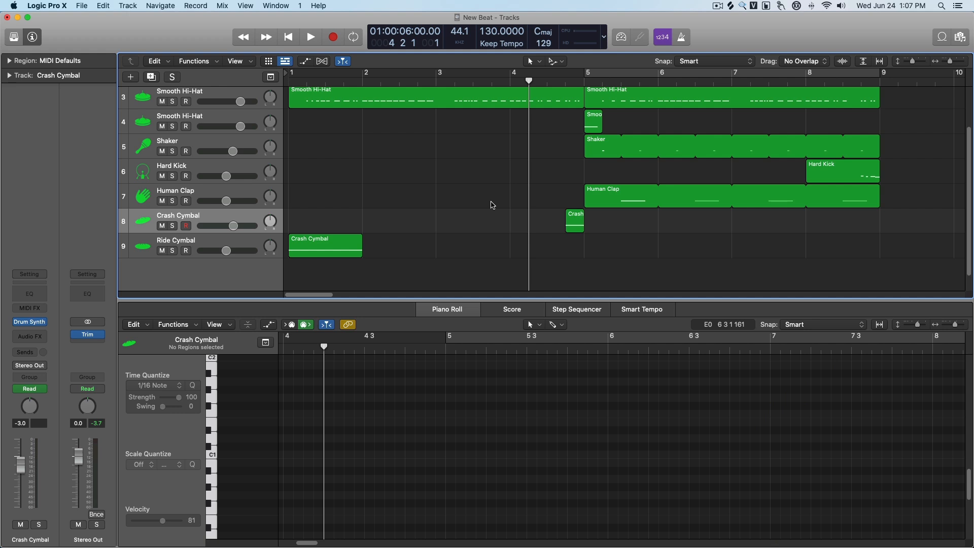
left_click_drag(554, 86, 510, 83)
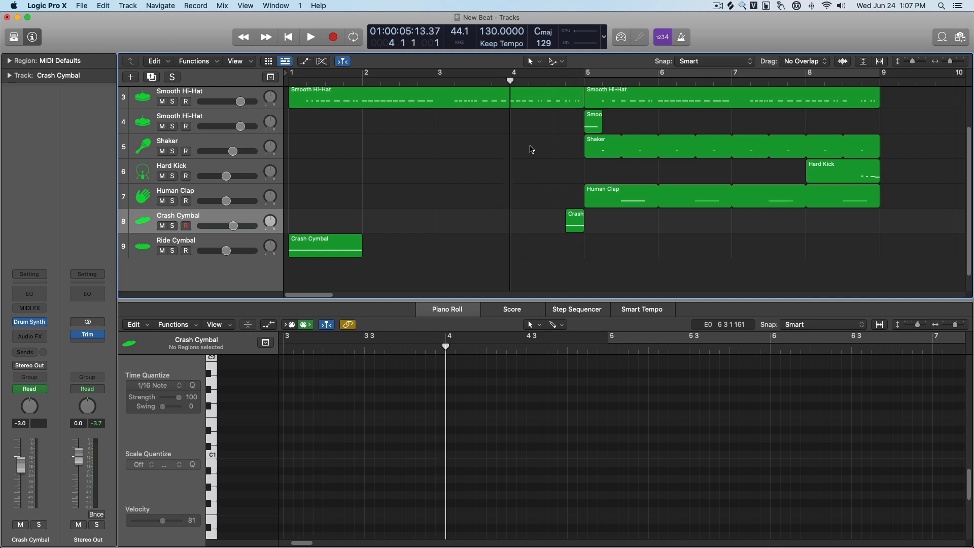
left_click(193, 219)
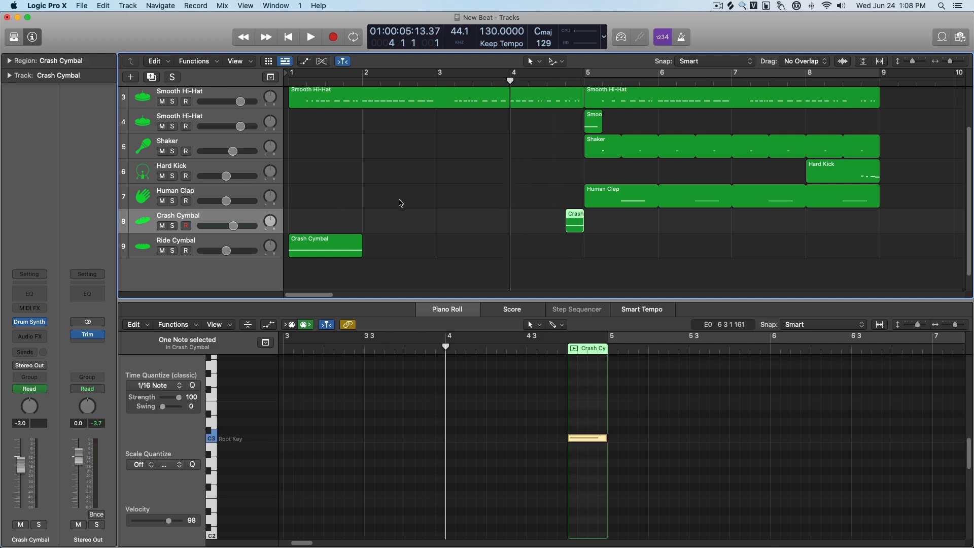
Solo the Crash Cymbal to hear it, move the playhead to 4 3 1 and turn its solo off.
scroll(522, 100, "up", 3)
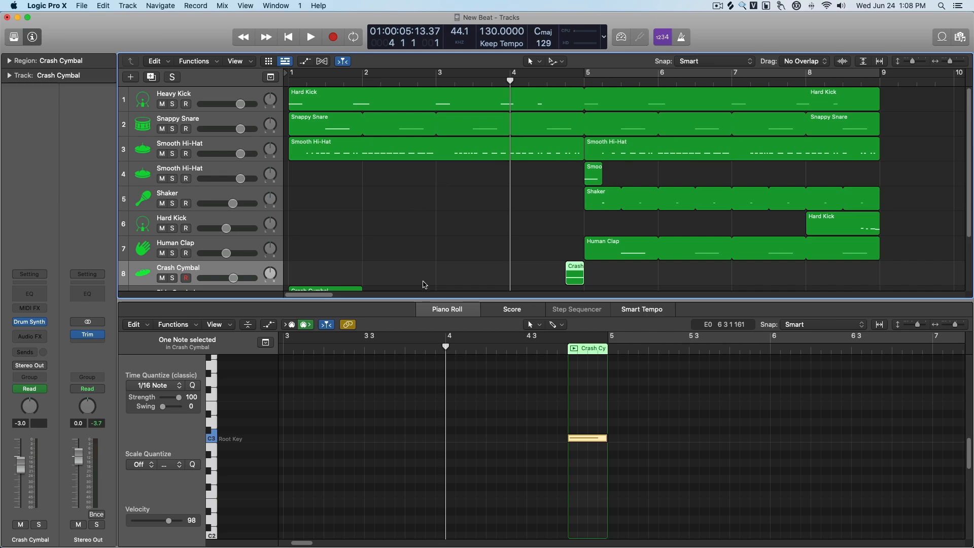
key("s")
key("space")
key("space")
left_click(547, 81)
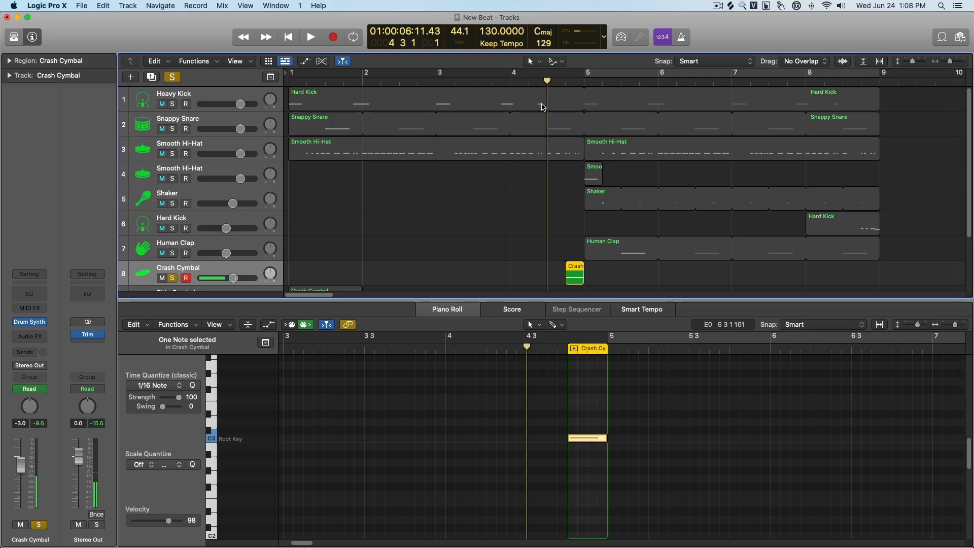
key("s")
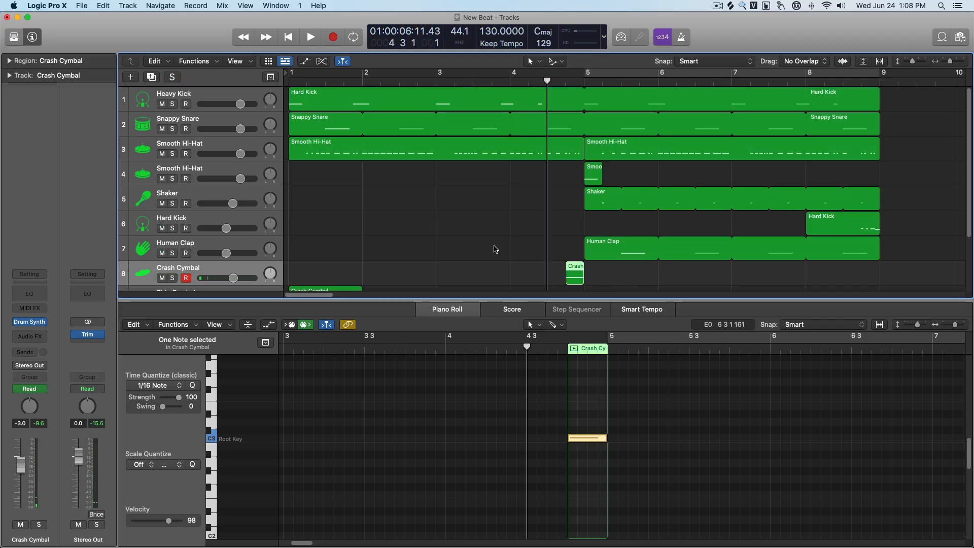
Open the Crash Cymbal's Drum Synth and move its window below the Crash Cymbal region.
scroll(487, 233, "down", 3)
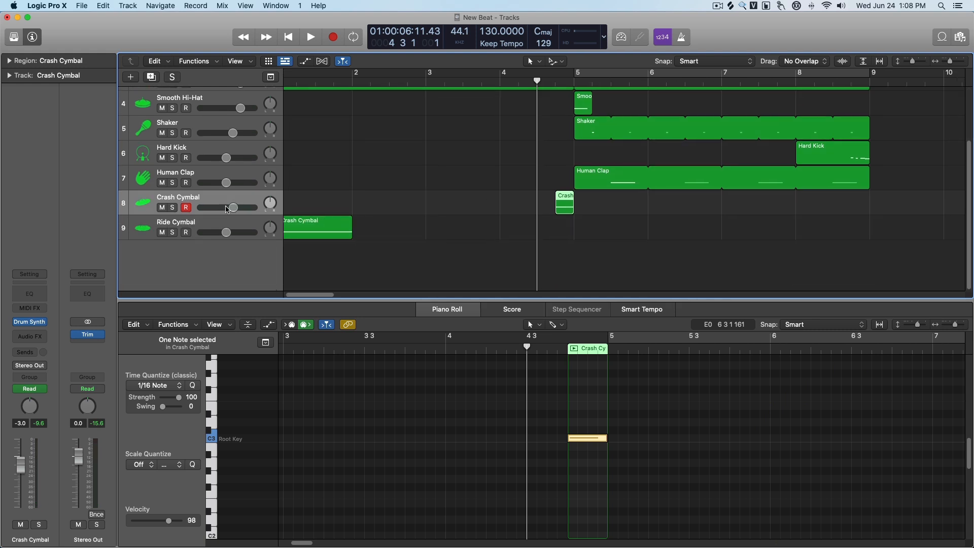
left_click(27, 324)
left_click_drag(508, 154, 462, 251)
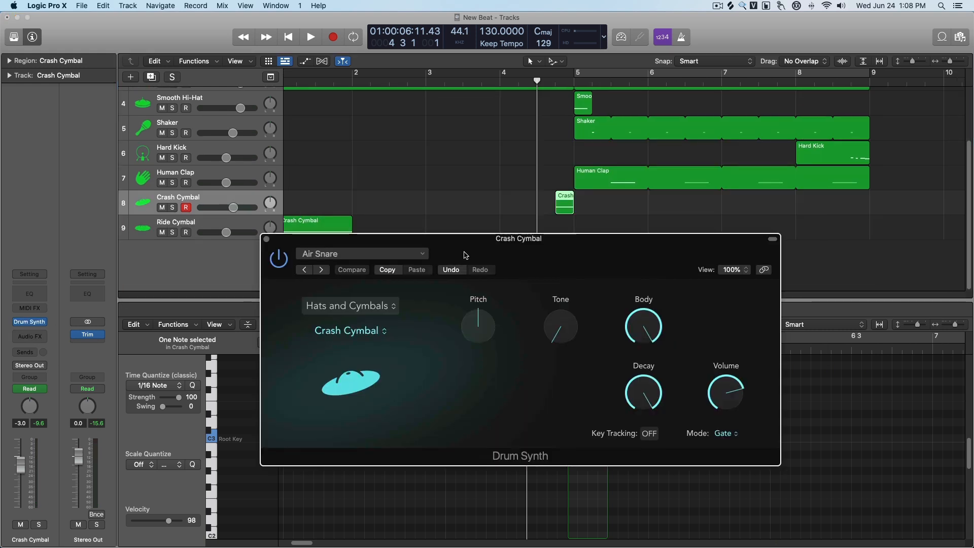
Play the section leading into bar 5 to hear the Crash Cymbal, and move its Drum Synth window clear of the track.
key("space")
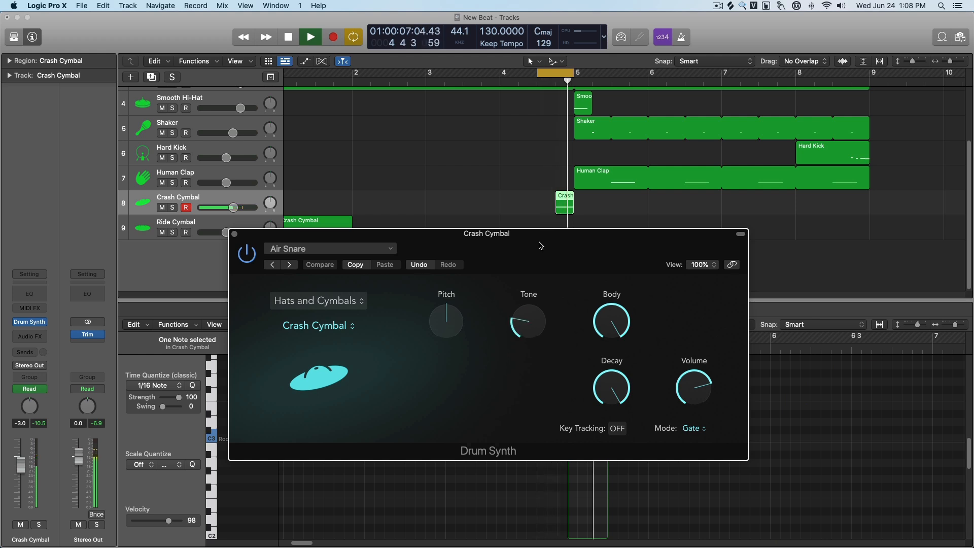
key("space")
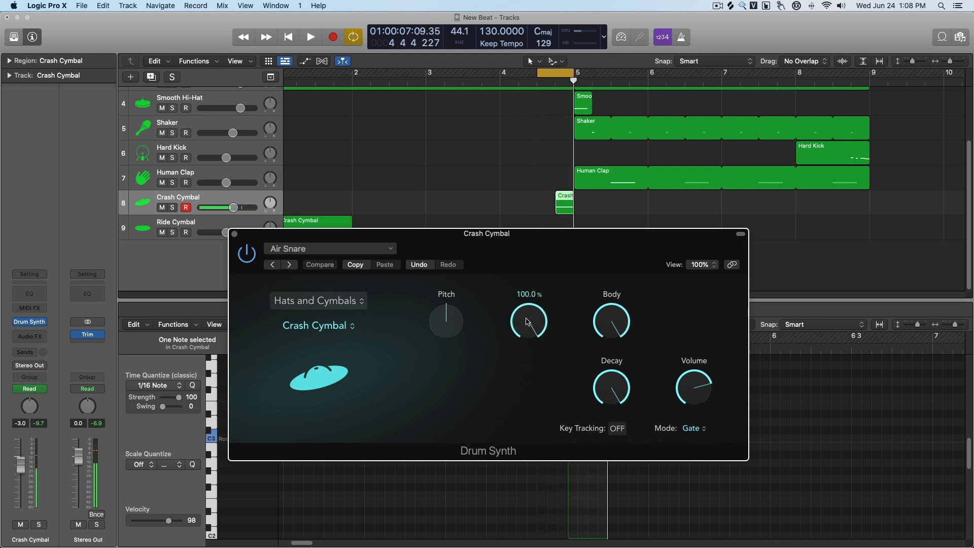
left_click_drag(550, 235, 543, 267)
Show the track automation and select the Crash Cymbal's Tone points where its region starts and ends.
key("a")
scroll(502, 195, "down", 2)
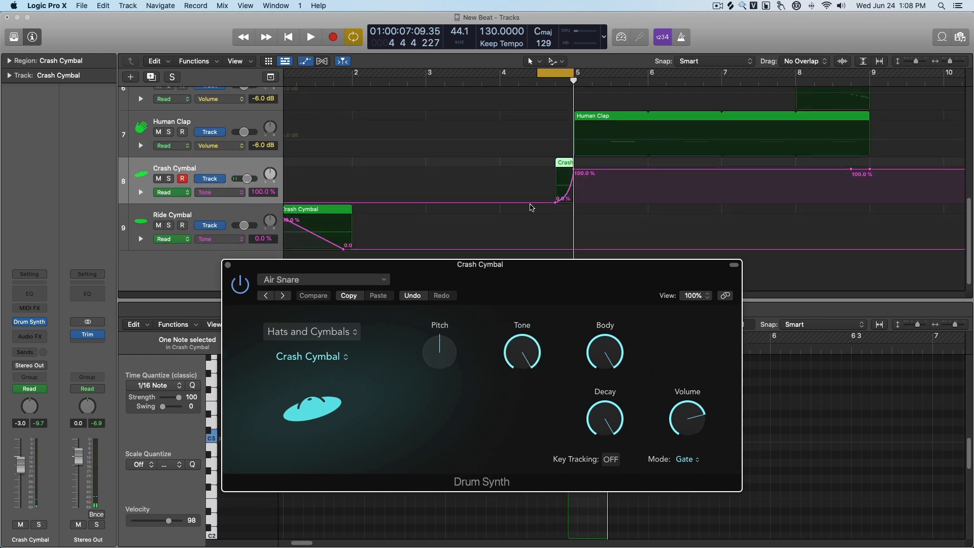
scroll(531, 208, "right", 1)
left_click(547, 202)
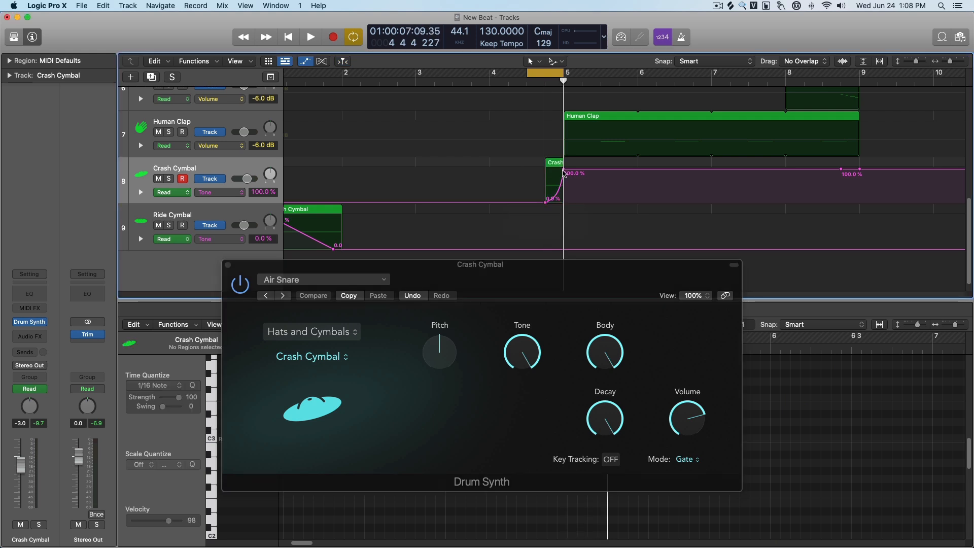
left_click(564, 170)
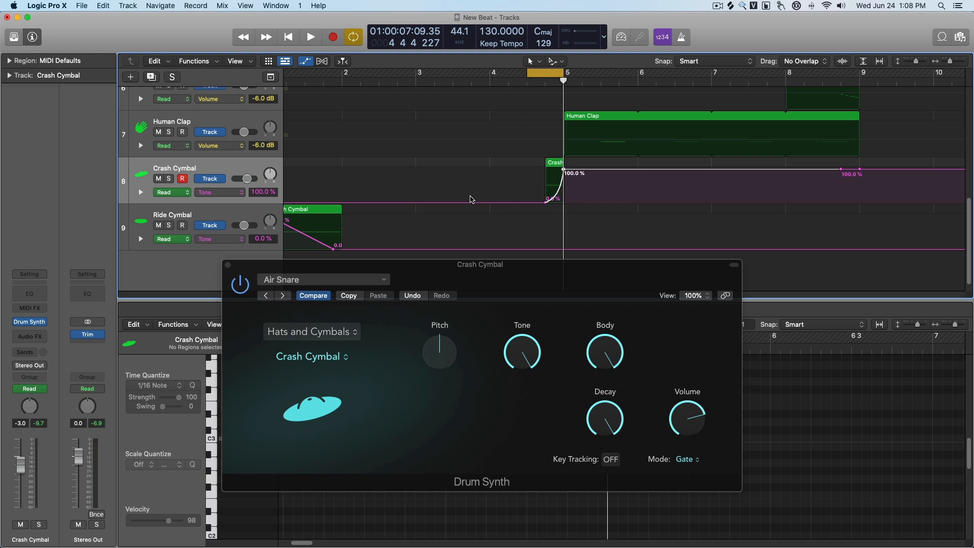
Solo the Crash Cymbal, straighten the Tone automation rise across its region into a linear ramp and play it.
key("s")
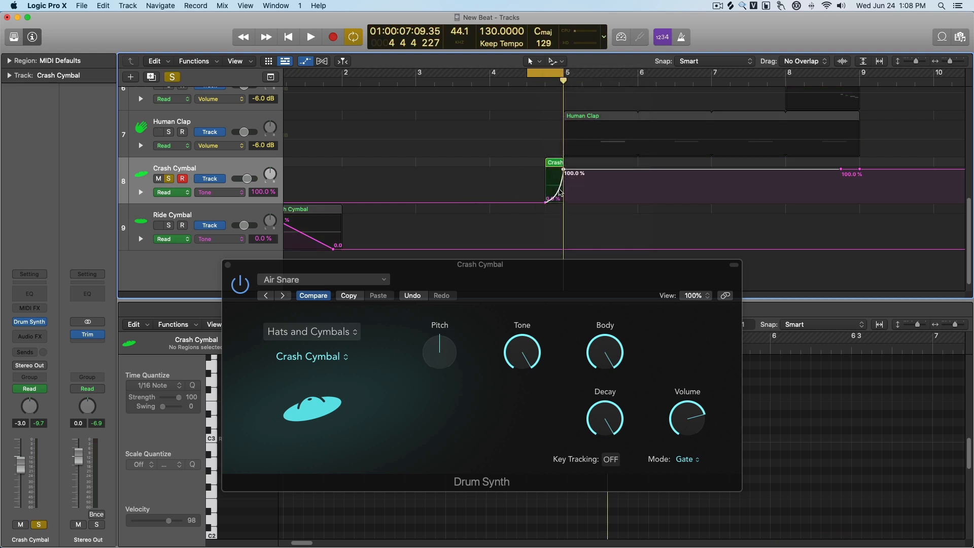
left_click_drag(950, 61, 954, 61)
left_click(512, 182, "super")
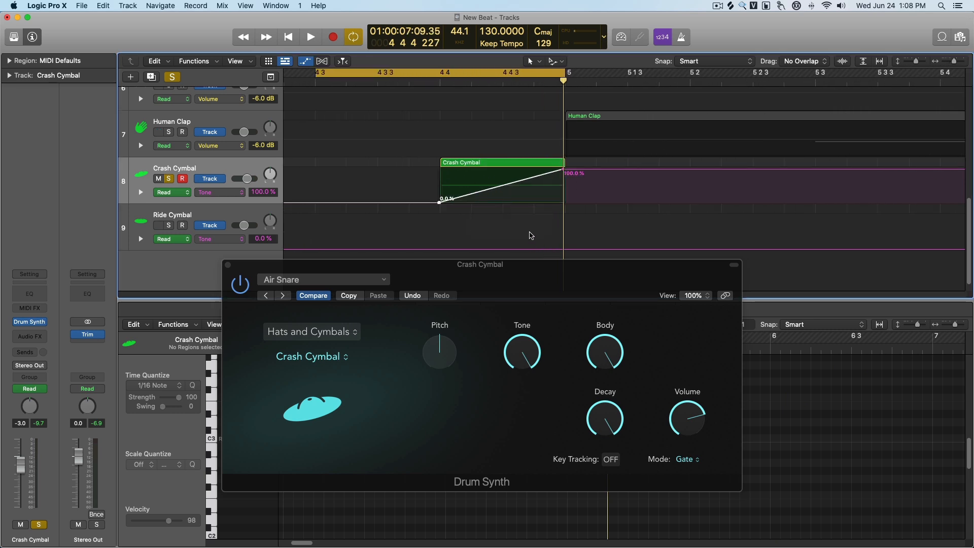
key("space")
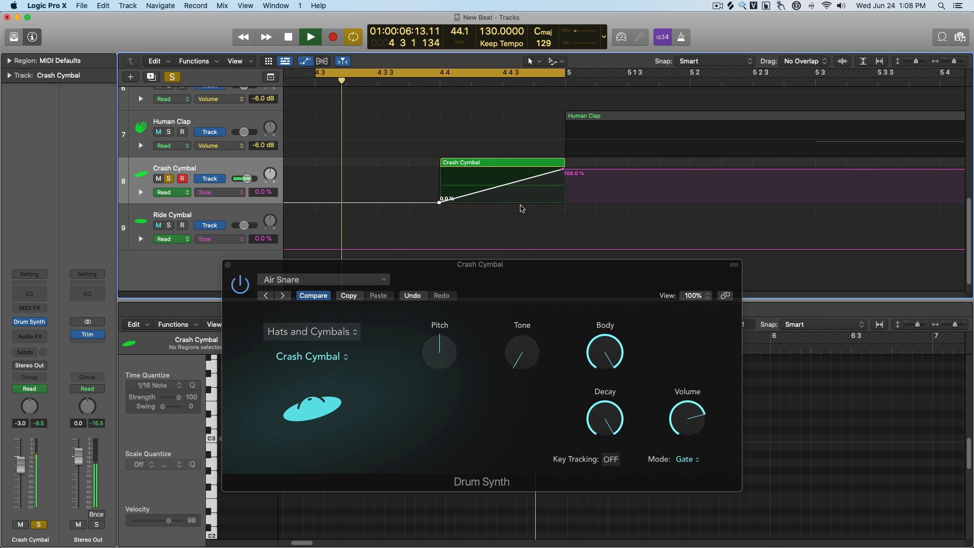
key("space")
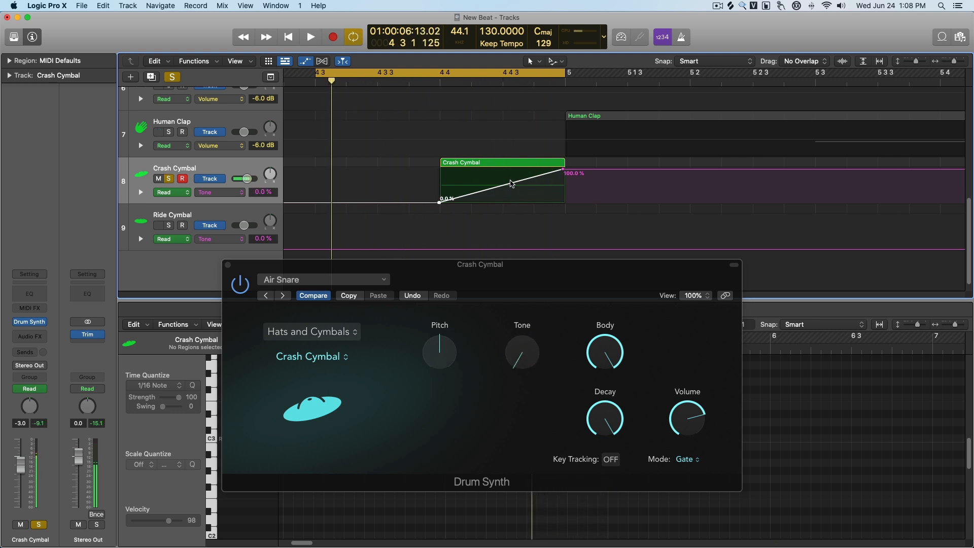
Bend the Crash Cymbal's Tone ramp into a curve that rises slowly at first, and listen to it.
left_click_drag(507, 186, 513, 200)
key("space")
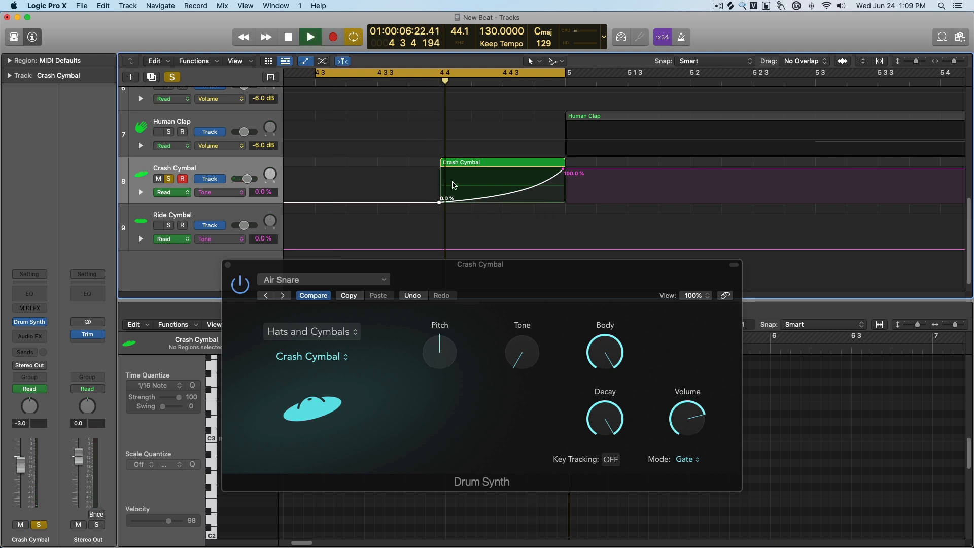
key("space")
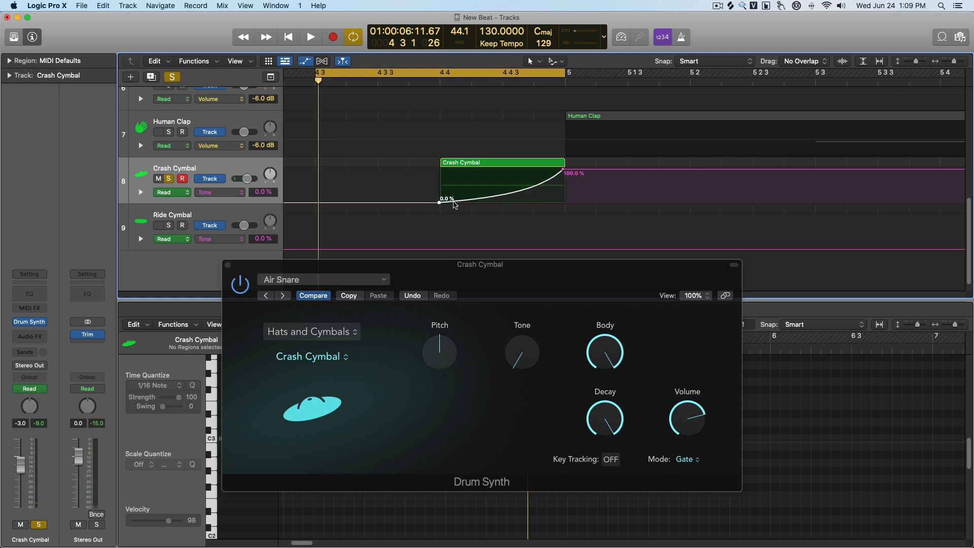
key("space")
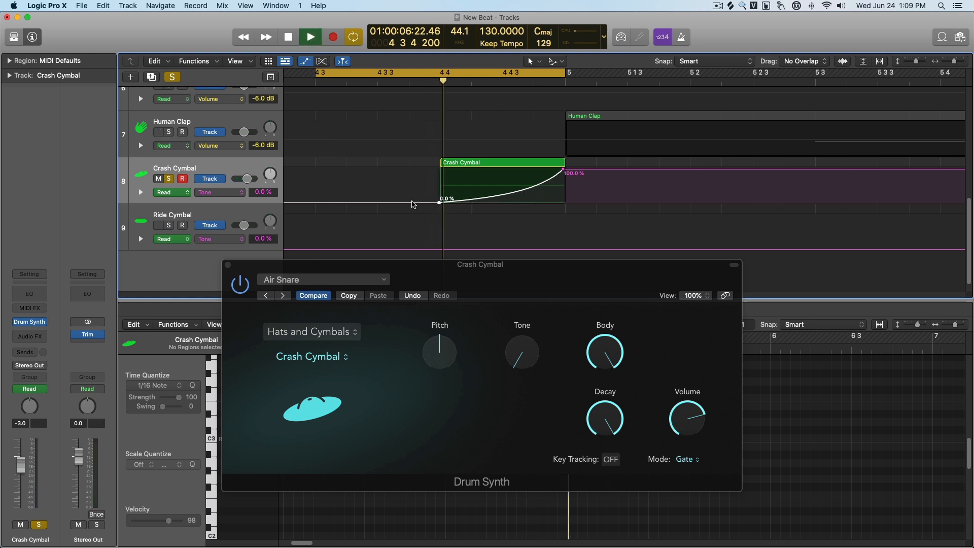
key("space")
Try a nearly straight Tone ramp on the Crash Cymbal, play it, and bend it back into the slow-rising curve.
left_click_drag(516, 196, 458, 203)
key("space")
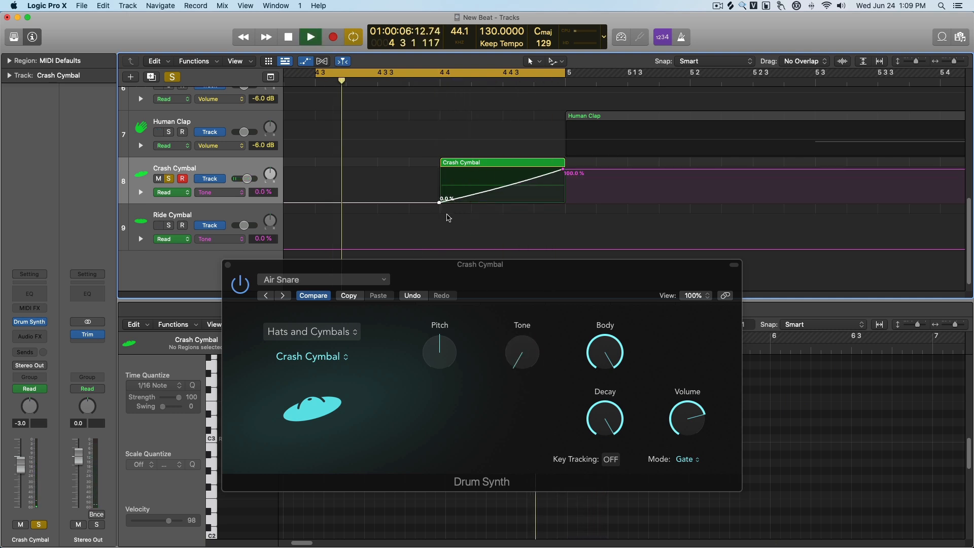
key("space")
left_click_drag(510, 189, 505, 210)
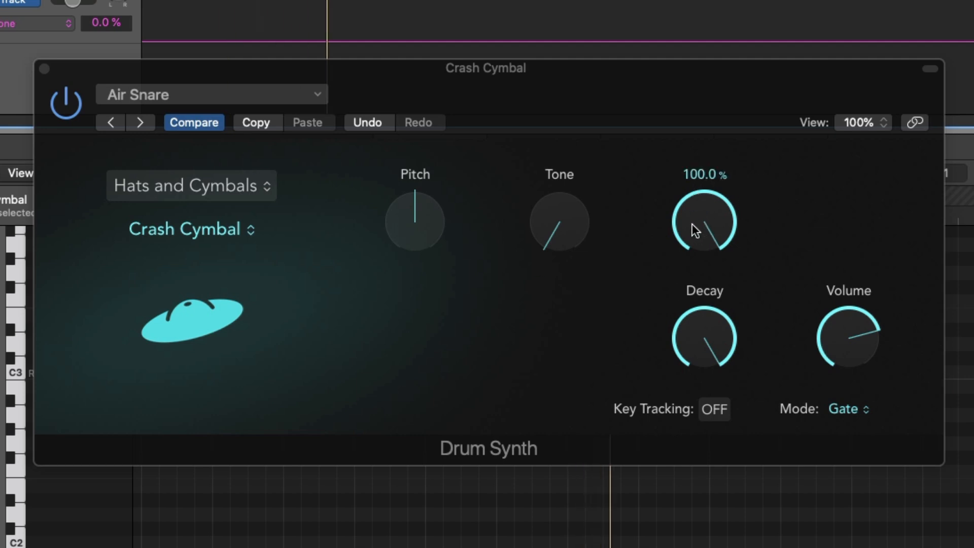
Sweep the Crash Cymbal's Body down and back up to 100% while listening to the change.
left_click_drag(696, 229, 683, 338)
left_click_drag(705, 234, 706, 3)
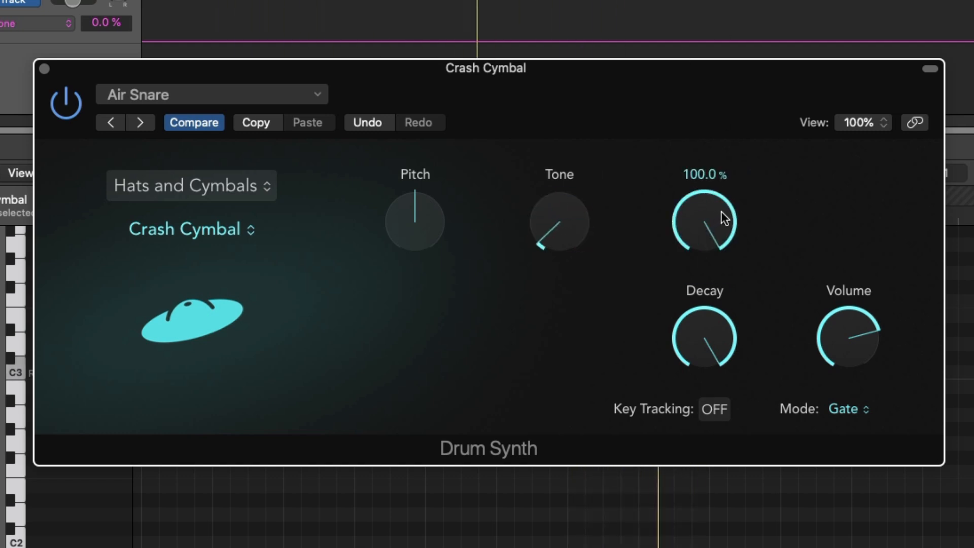
left_click_drag(717, 202, 693, 193)
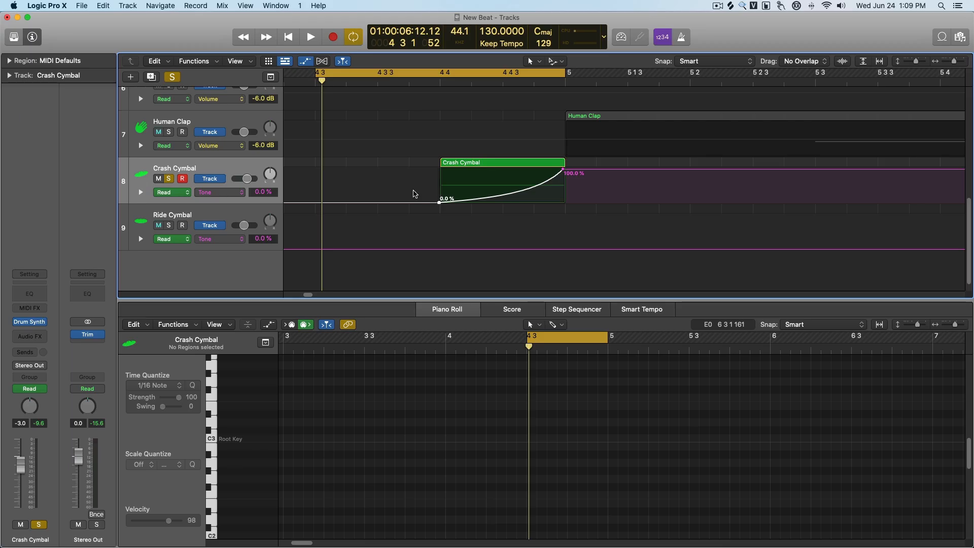
Hide the track automation and play the lead-in to bar 5 to hear the Crash Cymbal within the beat.
key("a")
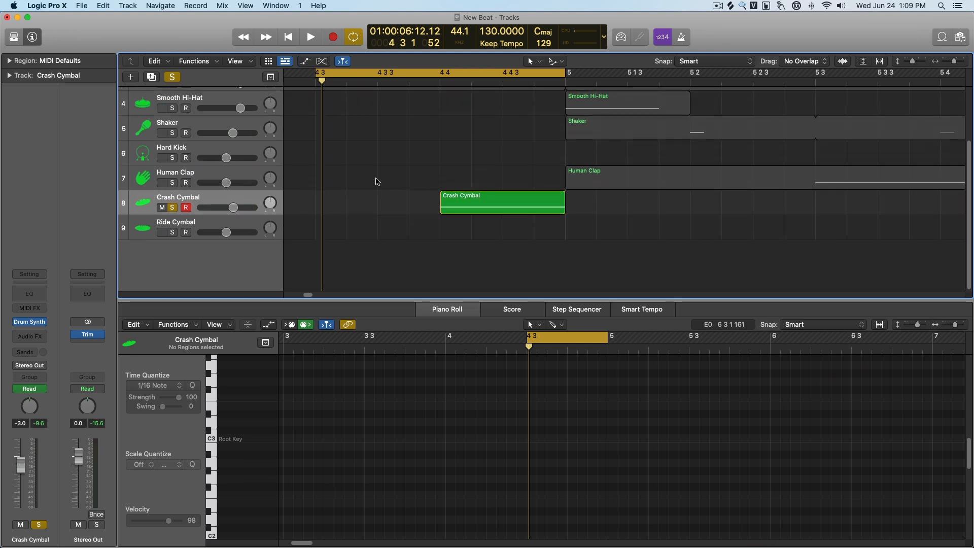
left_click(388, 79)
key("space")
key("space")
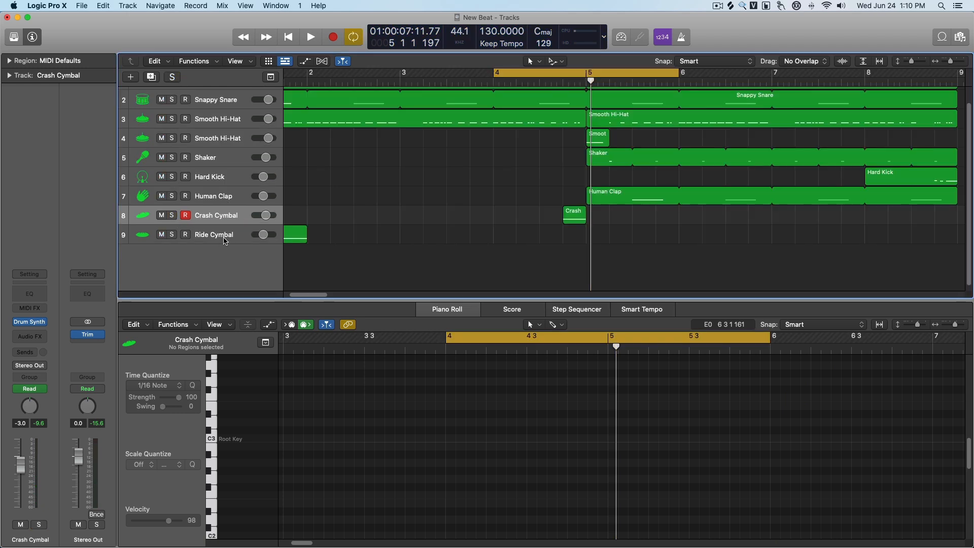
Play the beat within the cycle over bars 4 and 5, stop it and turn the cycle off.
key("space")
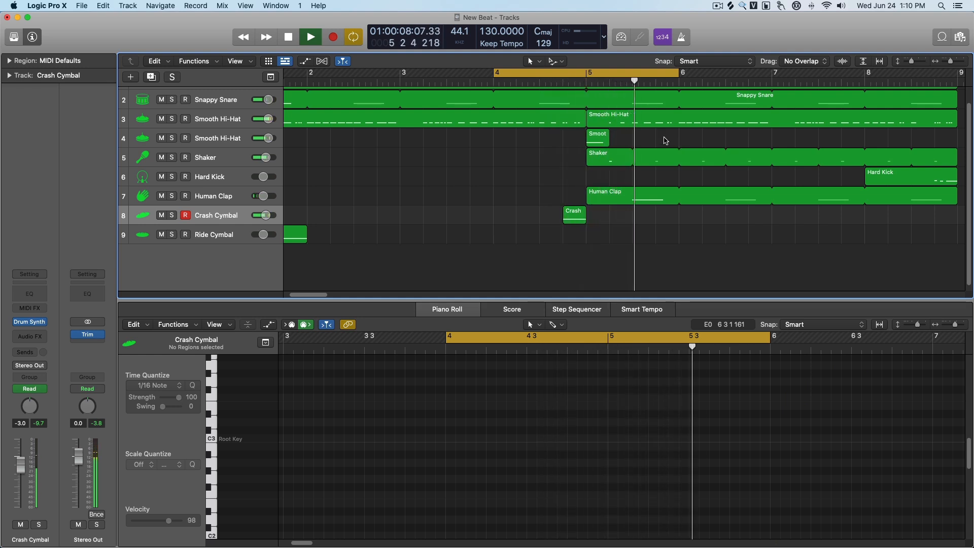
key("space")
left_click(522, 74)
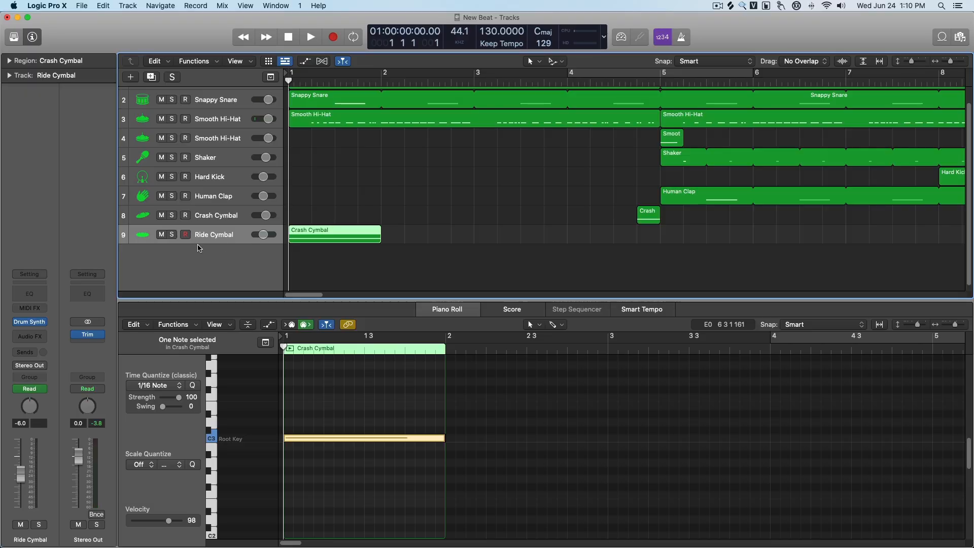
Open the Ride Cymbal's Drum Synth, solo the track and play its region in bar 1.
left_click(31, 321)
key("s")
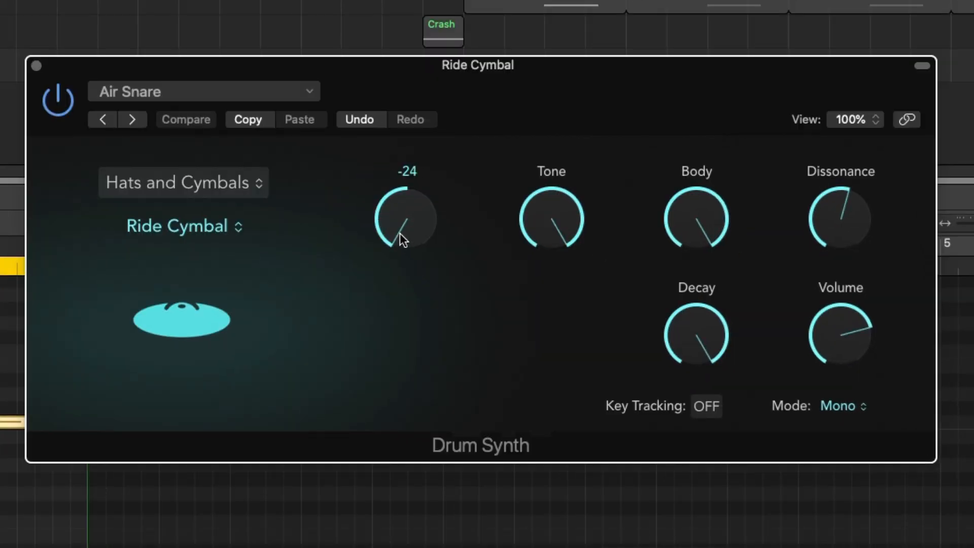
key("space")
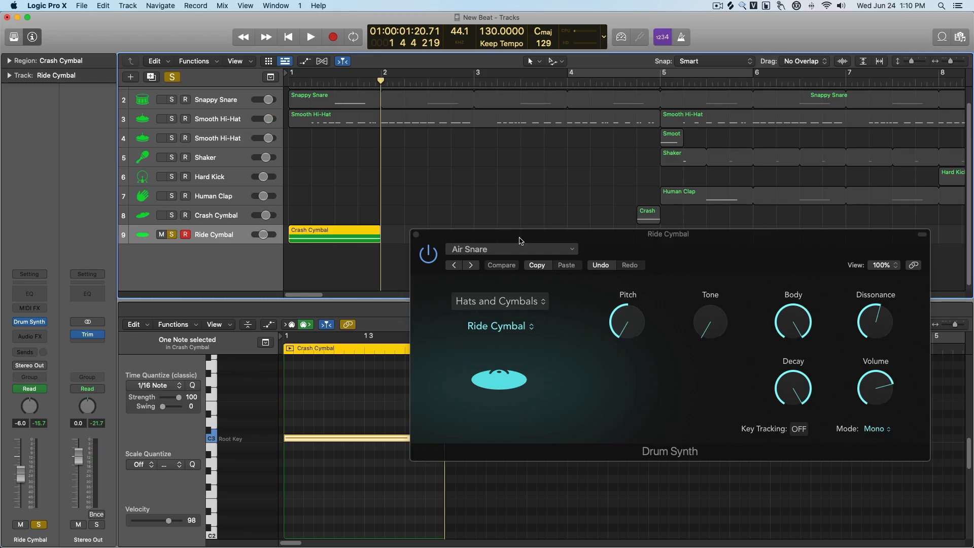
Move the Ride Cymbal's Drum Synth window aside, show the track automation and turn on the cycle over bar 1.
left_click_drag(215, 71, 322, 61)
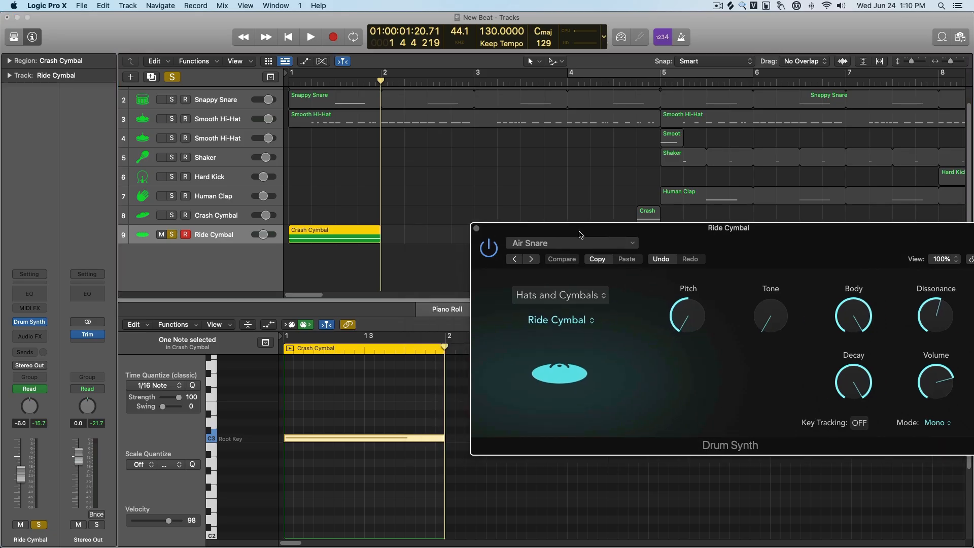
key("a")
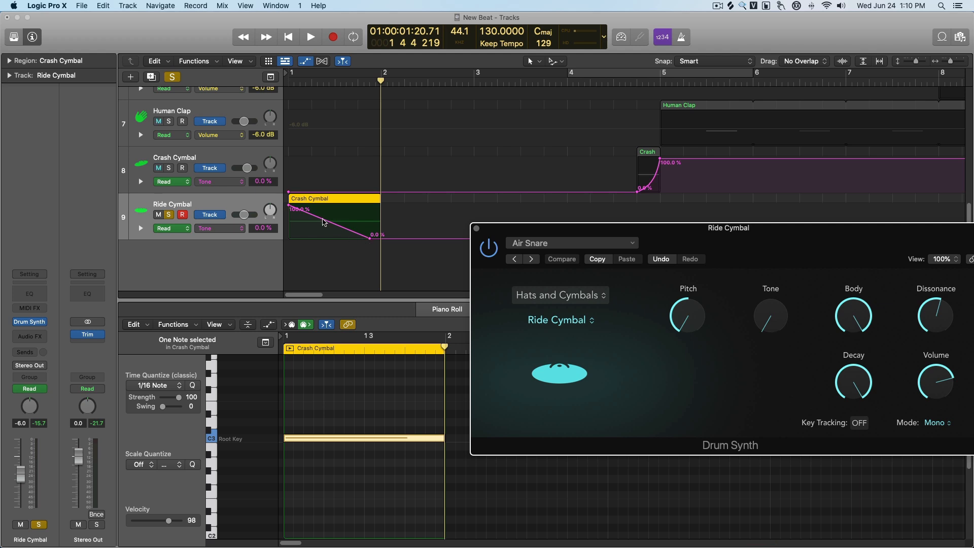
left_click(292, 76)
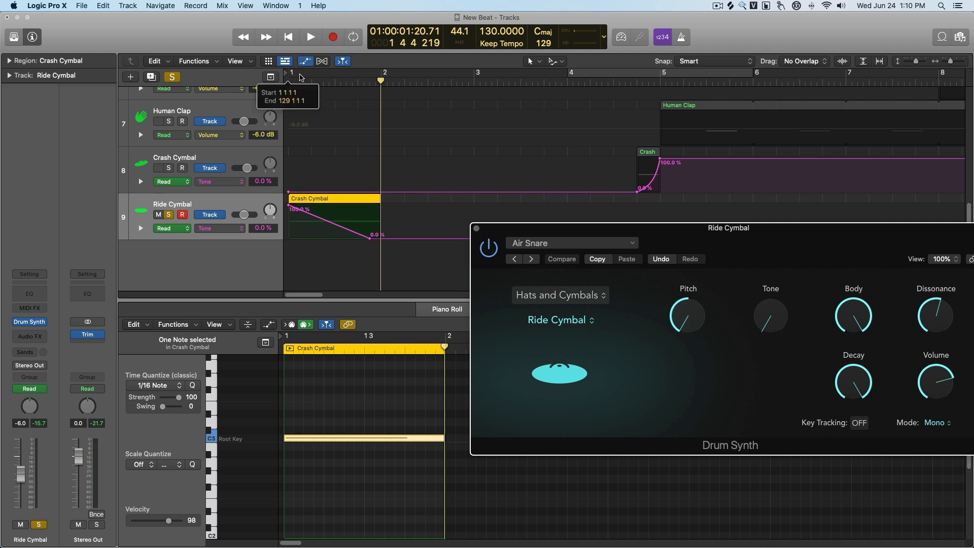
Play the Ride Cymbal's falling Tone automation twice in bar 1, and turn the cycle off.
key("space")
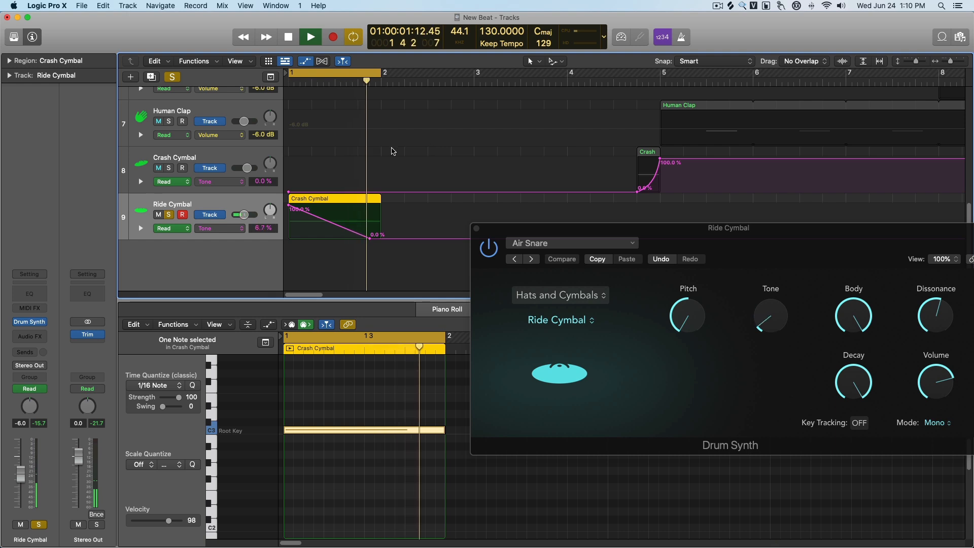
key("space")
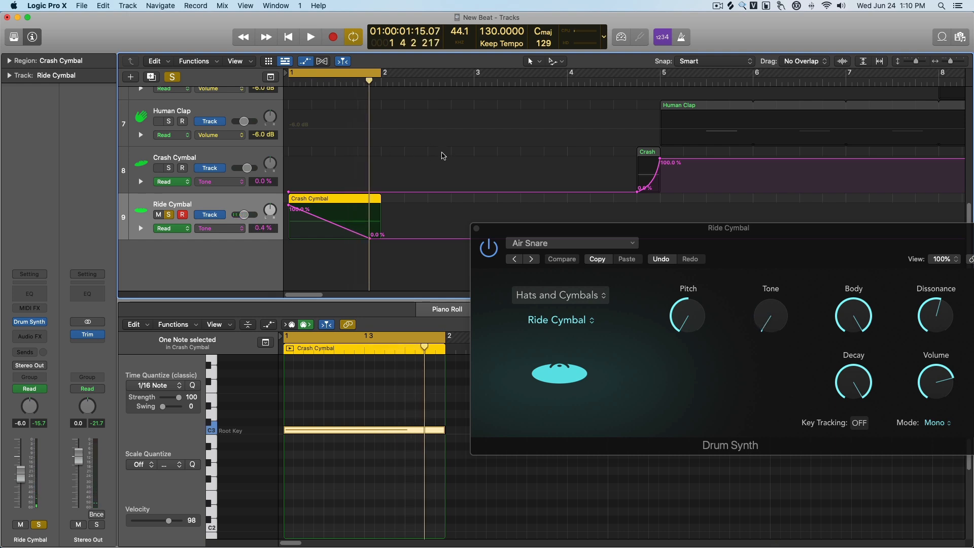
key("space")
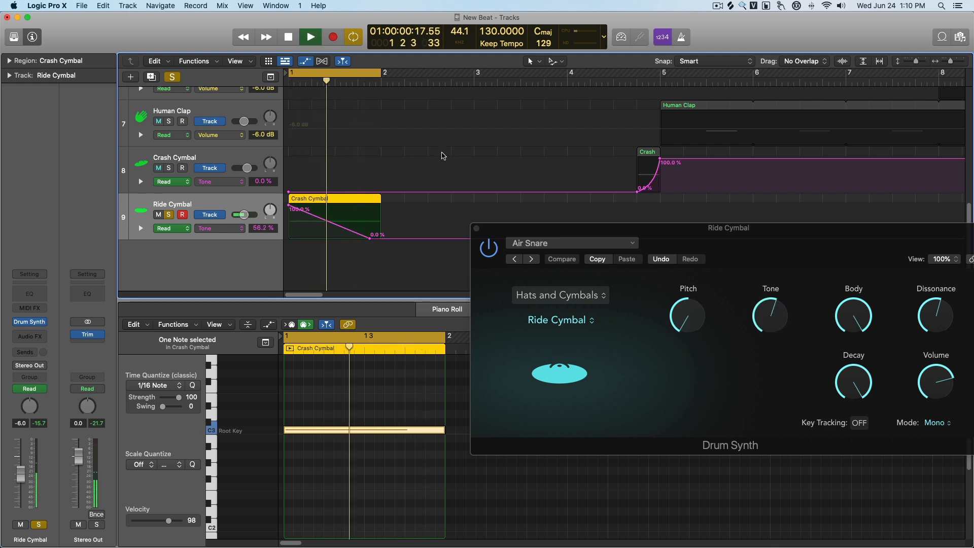
key("space")
key("c")
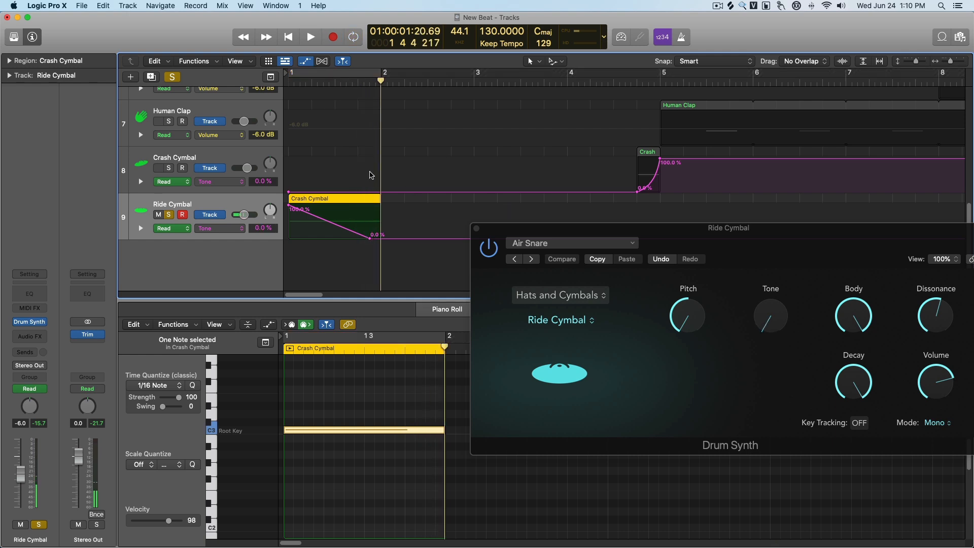
Unsolo the Ride Cymbal, bring the whole beat into view and extend the cycle from bar 1 to bar 9.
key("s")
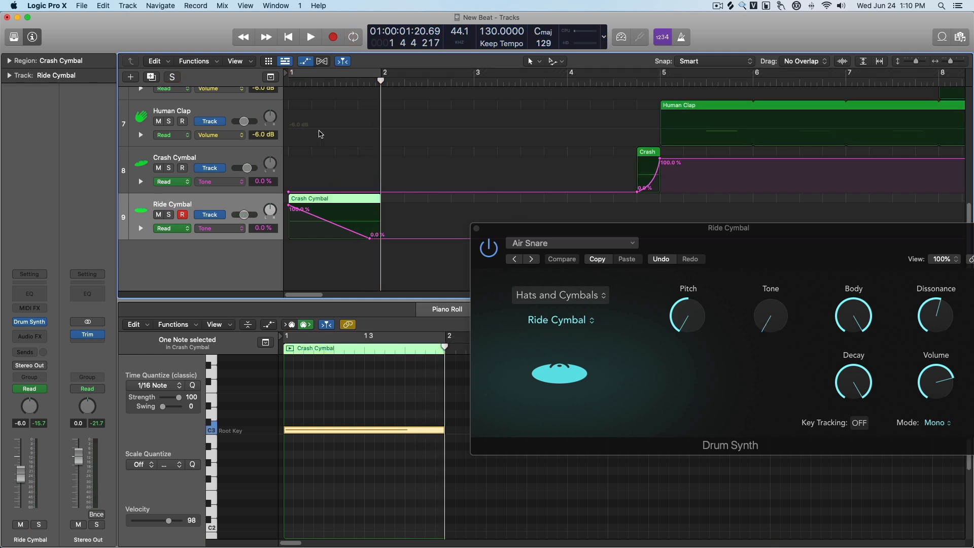
left_click_drag(951, 61, 911, 61)
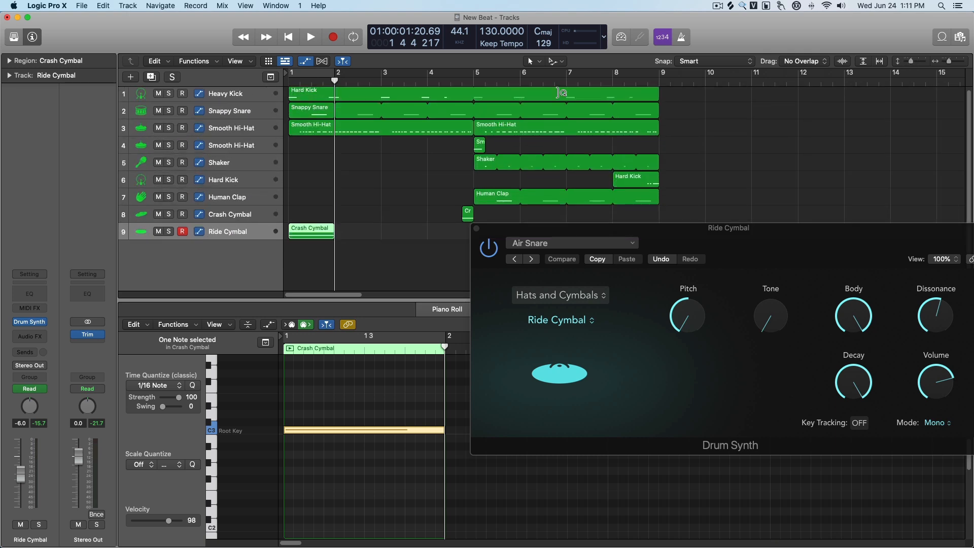
left_click(333, 72)
left_click_drag(332, 73, 638, 81)
Place the playhead at bar 8, turn the cycle back on and play the complete beat.
left_click(618, 81)
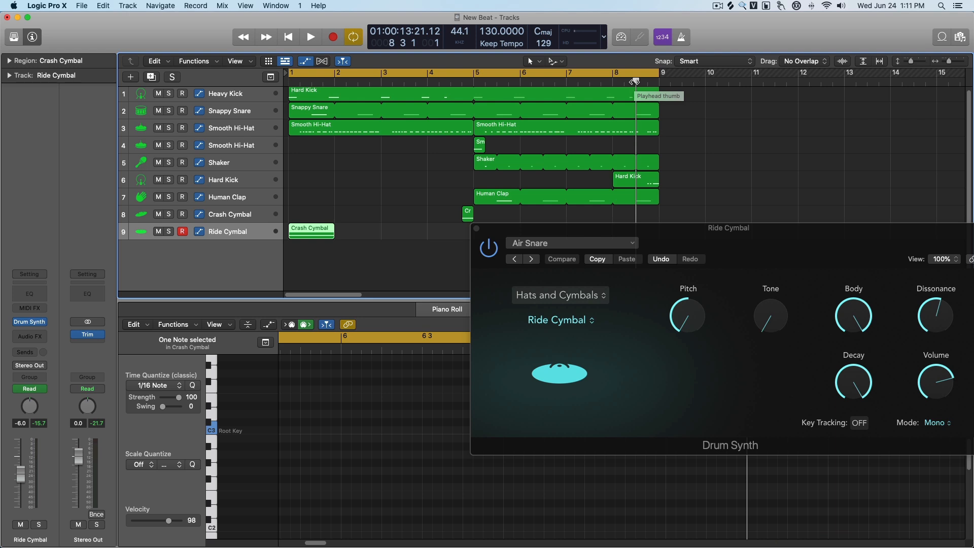
mouse_move(625, 80)
left_mouse_down()
mouse_move(635, 81)
mouse_move(613, 80)
left_mouse_up()
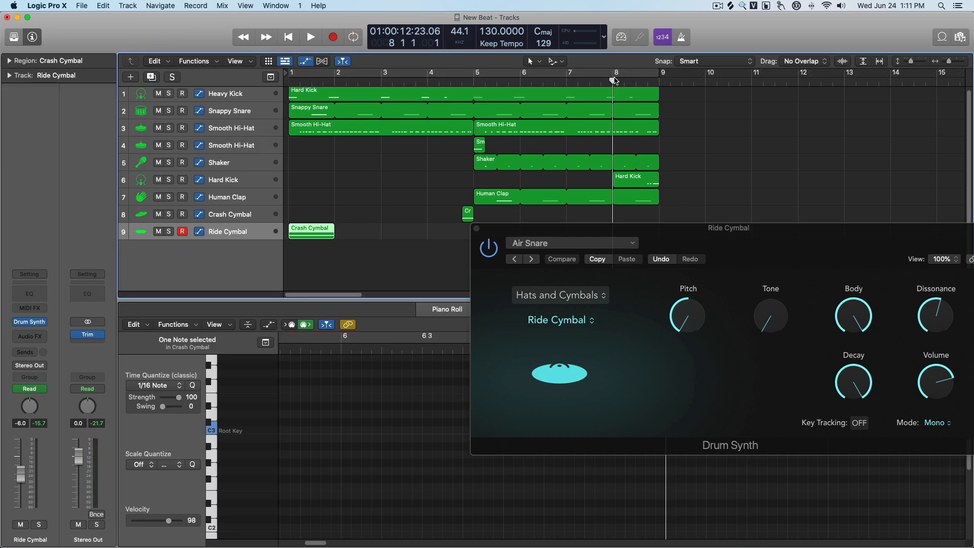
left_click(616, 75)
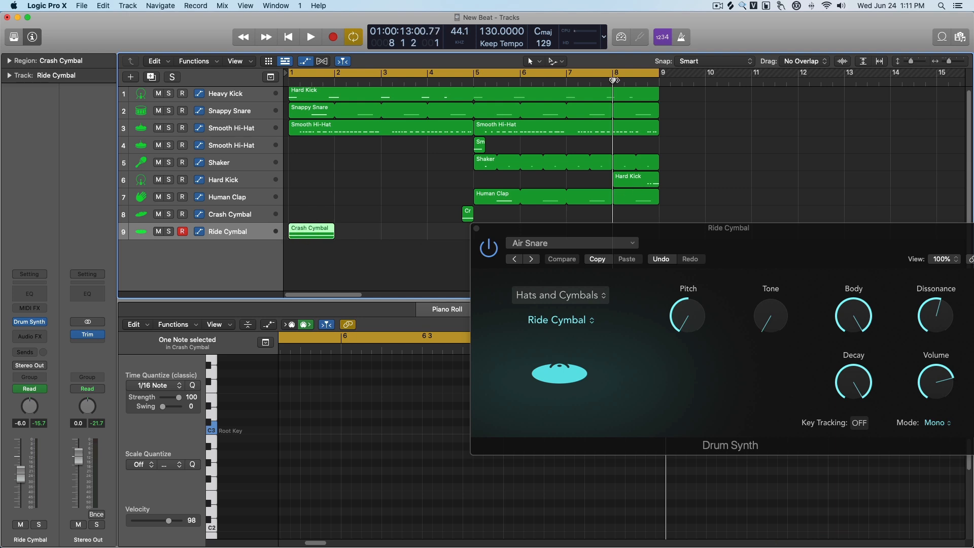
key("space")
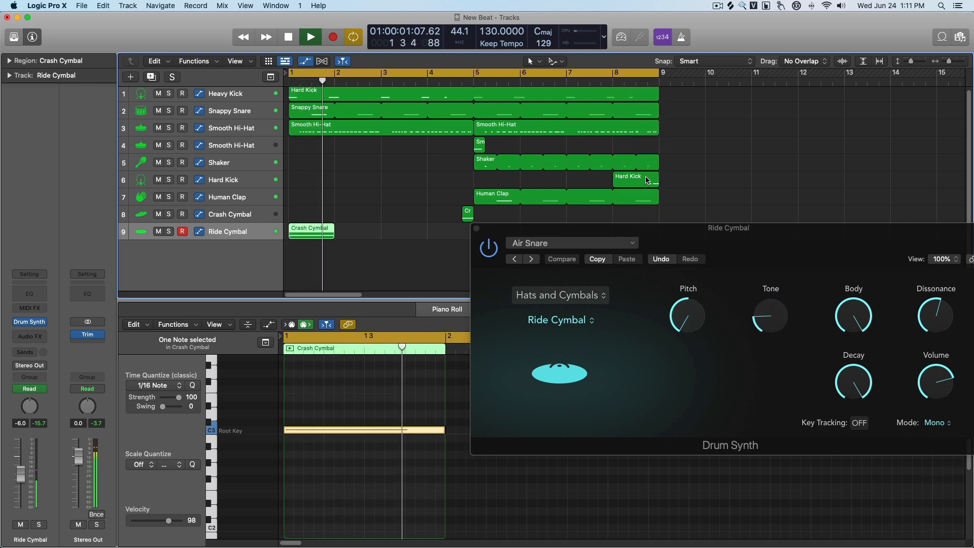
Stop playback, reselect the region on the Ride Cymbal track and move its Drum Synth window clear of it.
key("space")
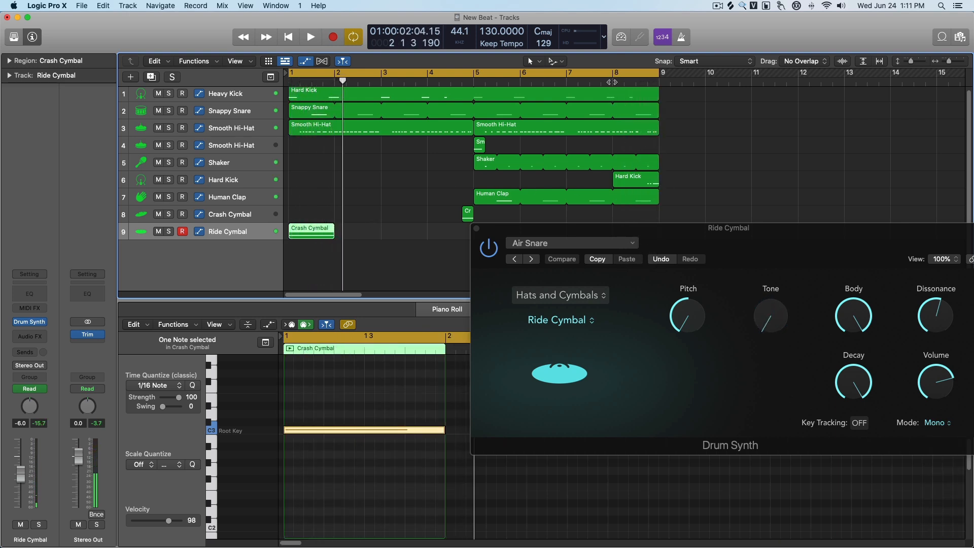
left_click_drag(620, 236, 491, 265)
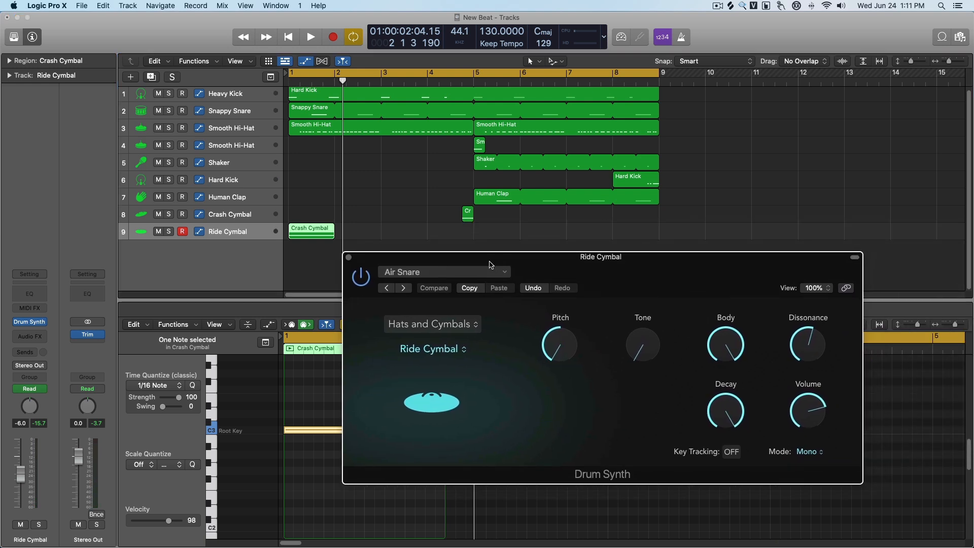
left_click(654, 181)
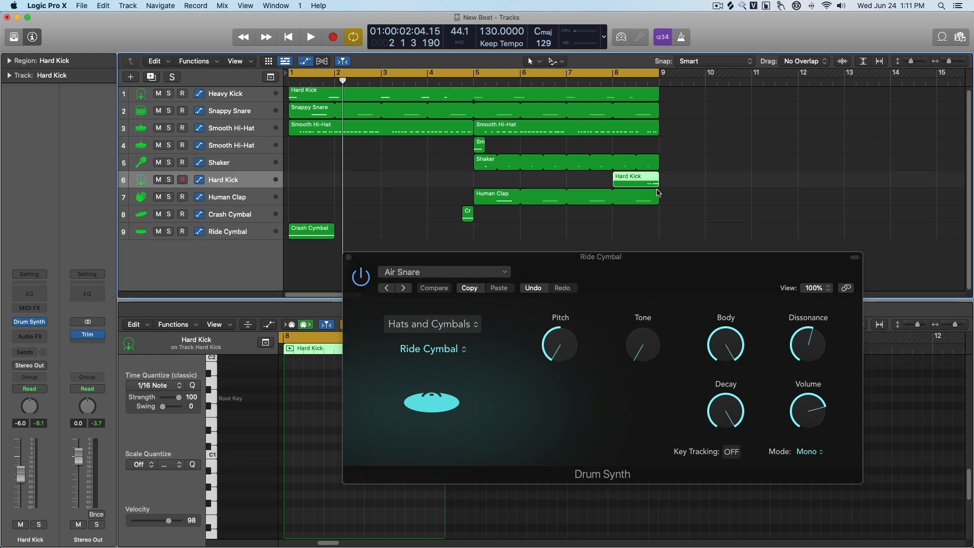
left_click(302, 232)
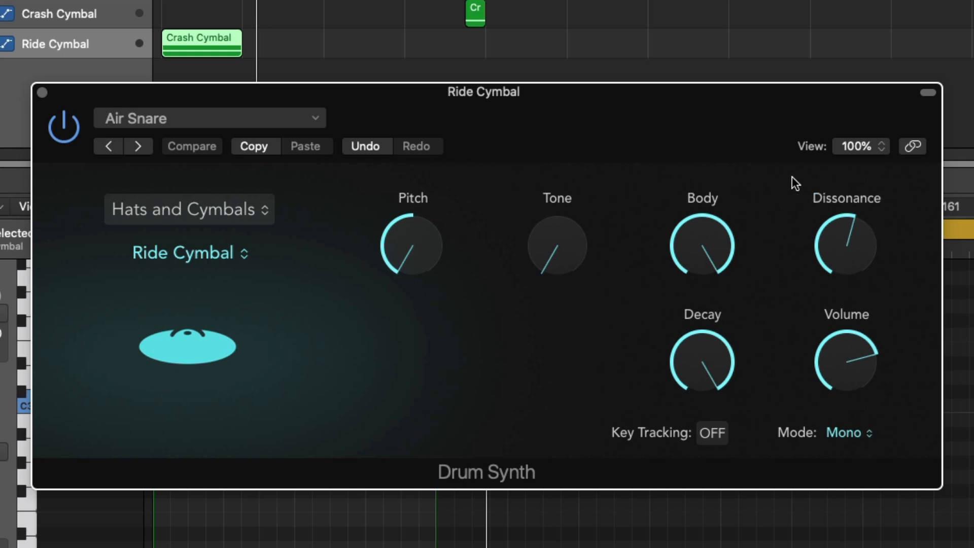
left_click_drag(376, 102, 303, 133)
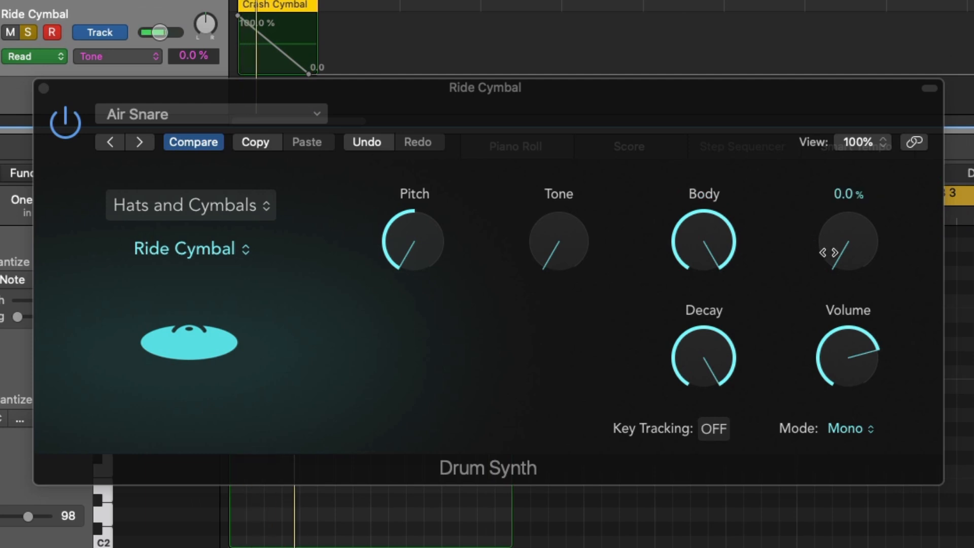
Sweep the Ride Cymbal's Dissonance up to 100% and back down low, while lowering Body to about 47% and finally 0%.
left_click_drag(842, 254, 854, 62)
left_click_drag(856, 219, 817, 39)
left_click_drag(687, 265, 707, 374)
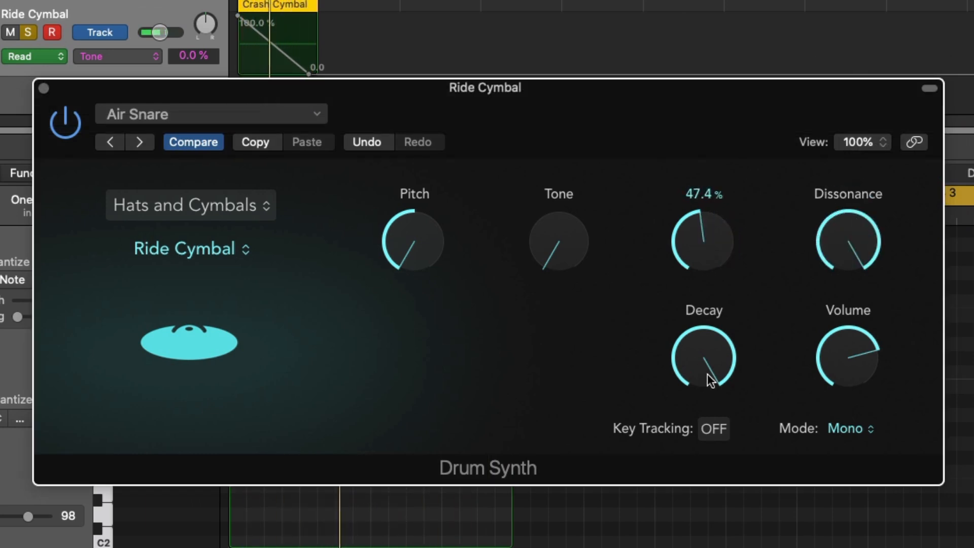
mouse_move(845, 258)
left_mouse_down()
mouse_move(836, 292)
mouse_move(862, 257)
mouse_move(844, 237)
mouse_move(839, 247)
left_mouse_up()
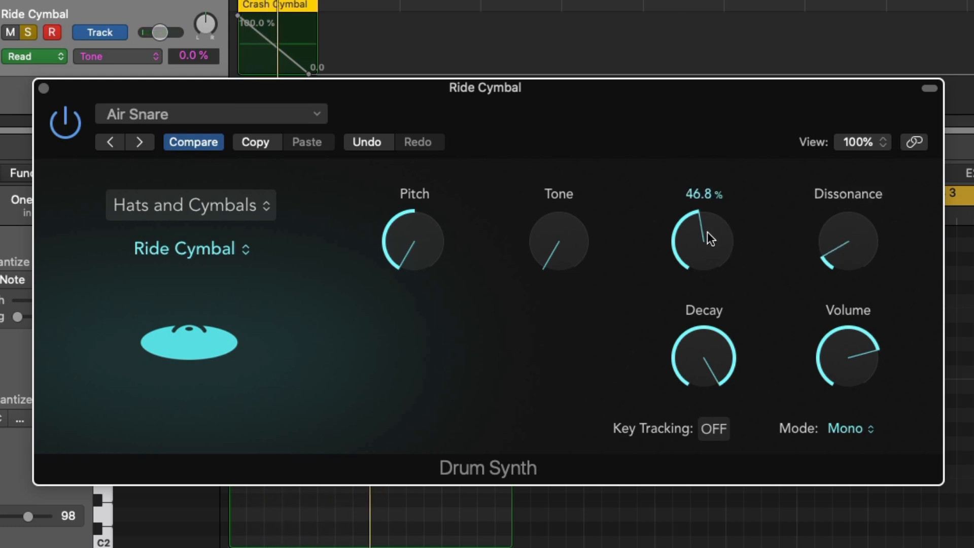
left_click_drag(706, 239, 732, 401)
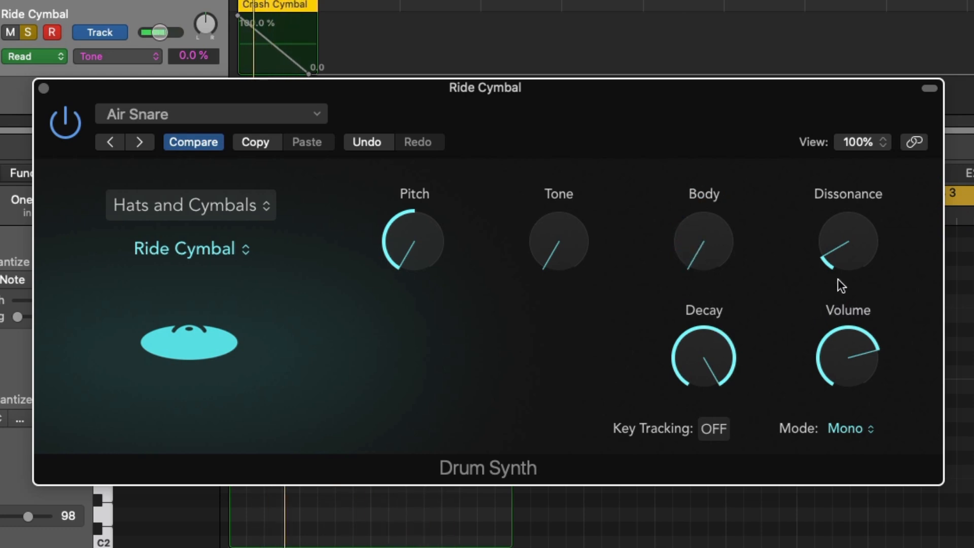
With Body at 0%, raise the Ride Cymbal's Dissonance to 100% and lower it to 20.3%.
left_click_drag(842, 260, 852, 3)
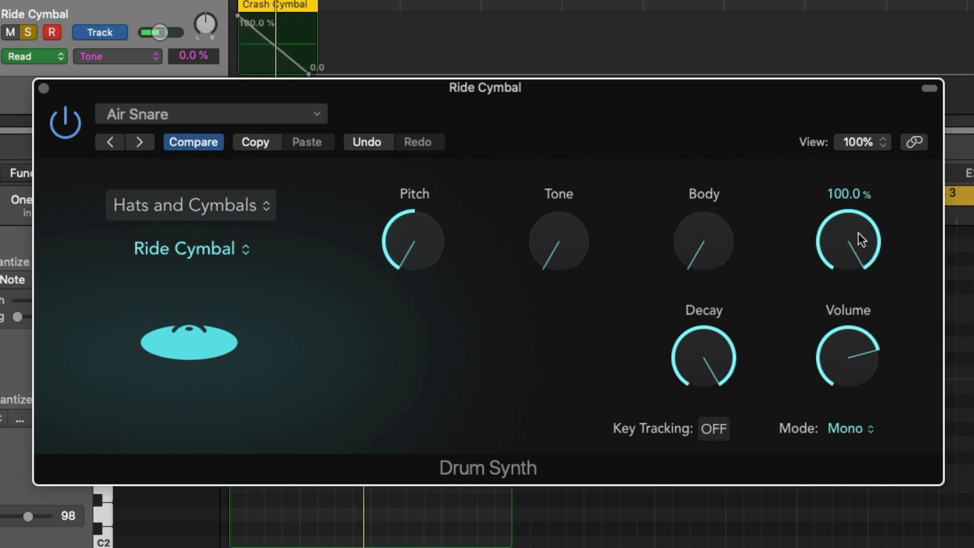
left_click_drag(858, 232, 858, 365)
left_click_drag(856, 244, 857, 317)
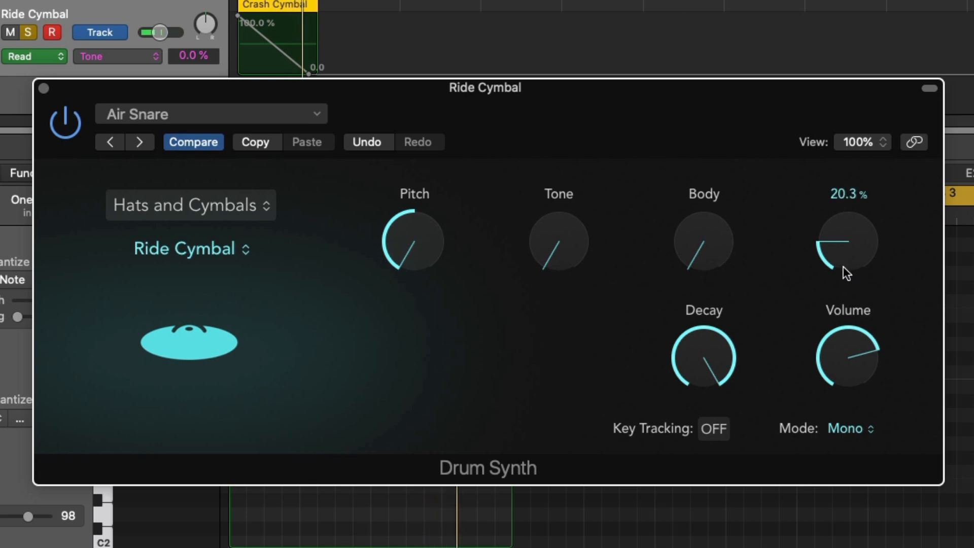
Try the Ride Cymbal with Tone at 53.2% and Dissonance at 58.8%, and with Tone at 92.5% and Dissonance at 38.0%.
left_click_drag(563, 256, 558, 148)
left_click_drag(832, 260, 841, 158)
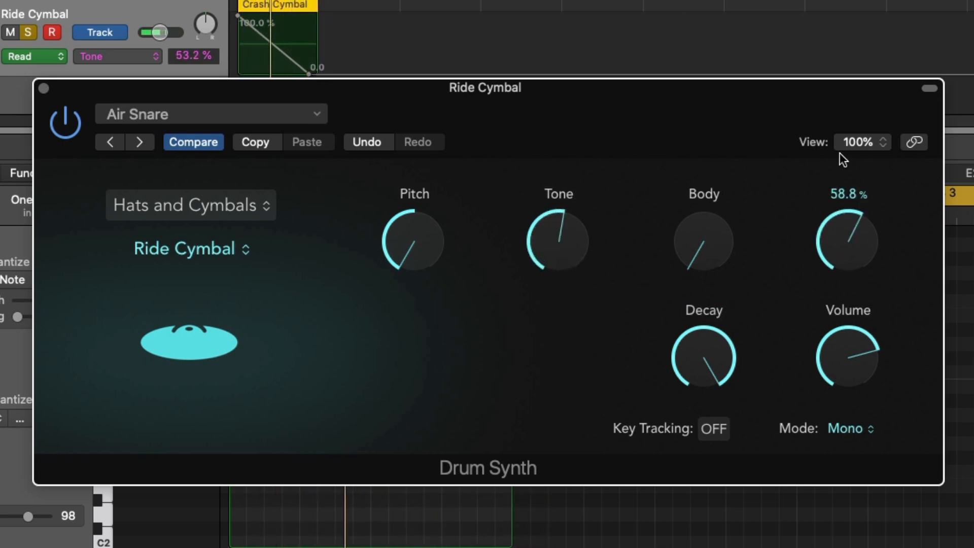
left_click_drag(561, 224, 564, 147)
left_click_drag(850, 209, 848, 298)
mouse_move(842, 255)
left_mouse_down()
mouse_move(844, 281)
mouse_move(843, 257)
left_mouse_up()
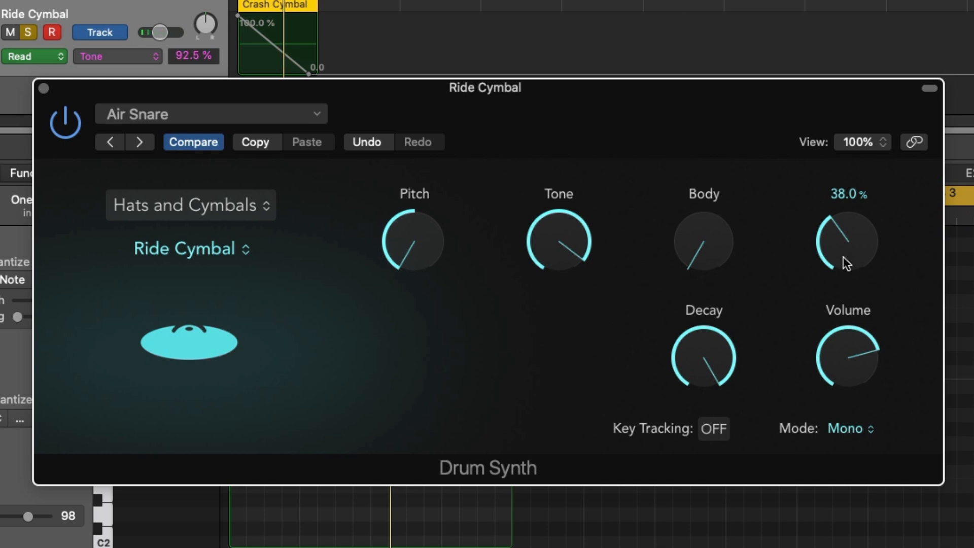
Set the Ride Cymbal's Tone to 74.9% and sweep its Dissonance through 28.8% and 52.9%.
left_click_drag(839, 246, 843, 141)
left_click_drag(547, 244, 554, 284)
left_click_drag(843, 225, 829, 247)
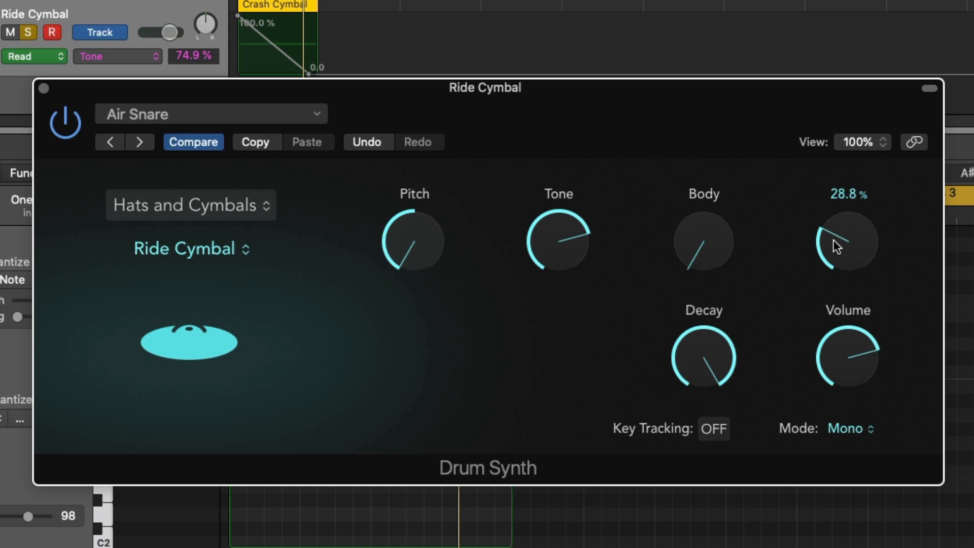
left_click_drag(836, 246, 853, 87)
left_click_drag(865, 199, 850, 271)
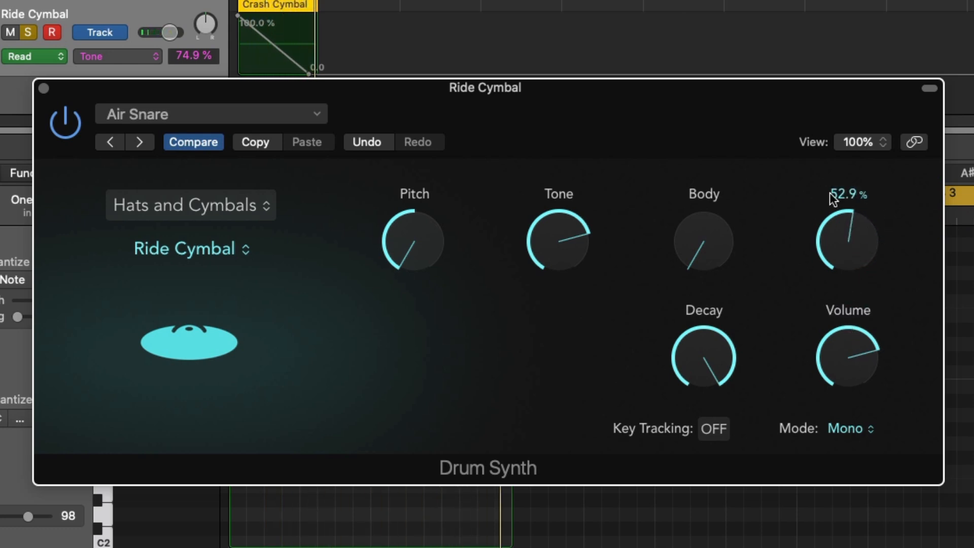
mouse_move(844, 205)
left_mouse_down()
mouse_move(844, 233)
mouse_move(847, 224)
left_mouse_up()
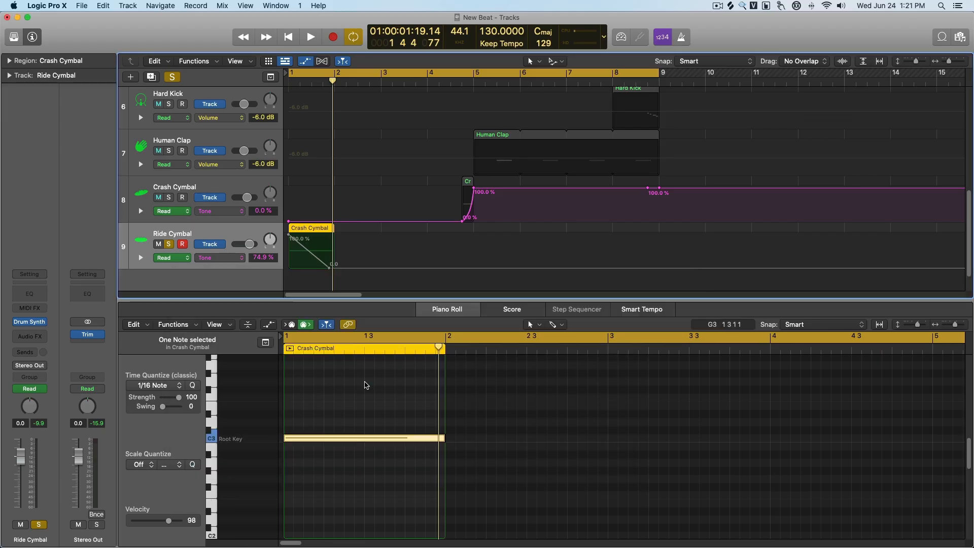
Close the piano roll, hide the track automation, unsolo the Ride Cymbal and play the complete beat.
key("p")
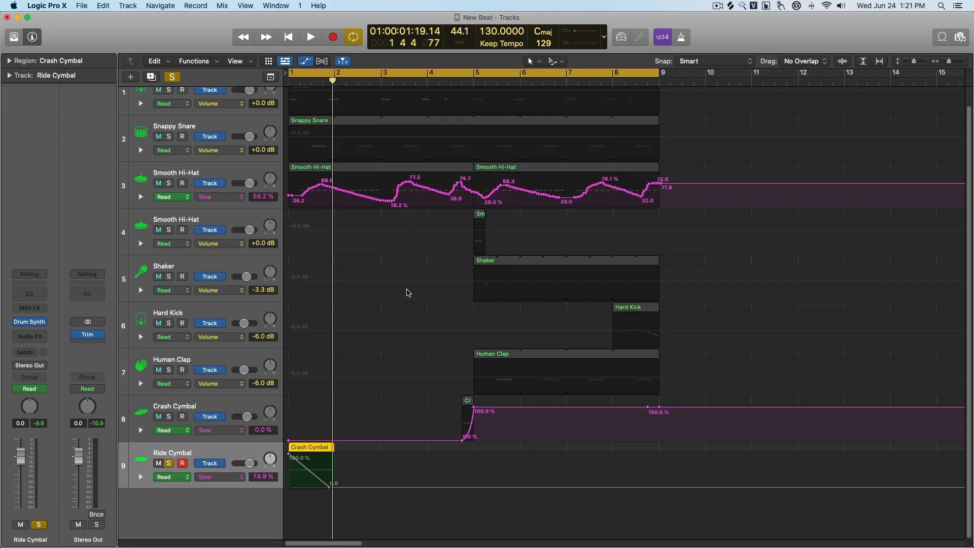
key("a")
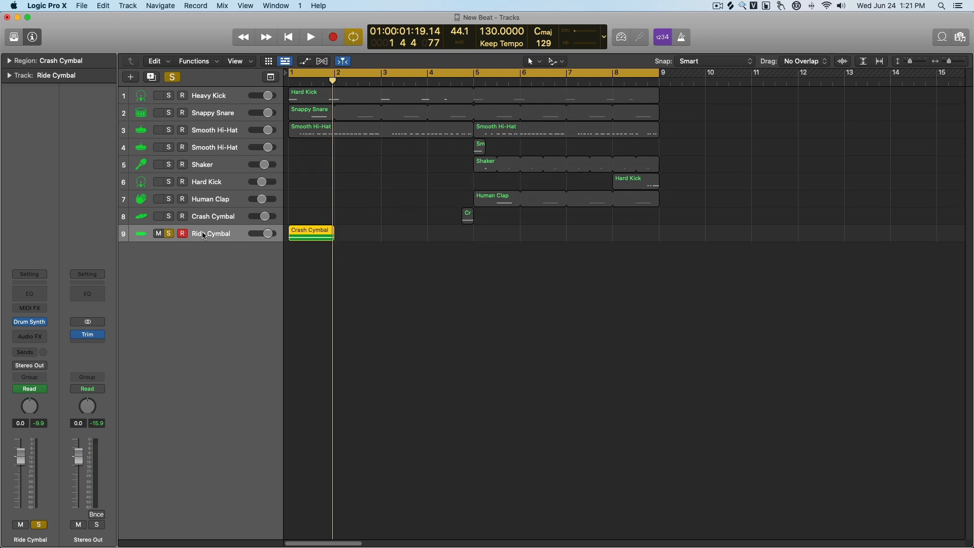
key("s")
key("space")
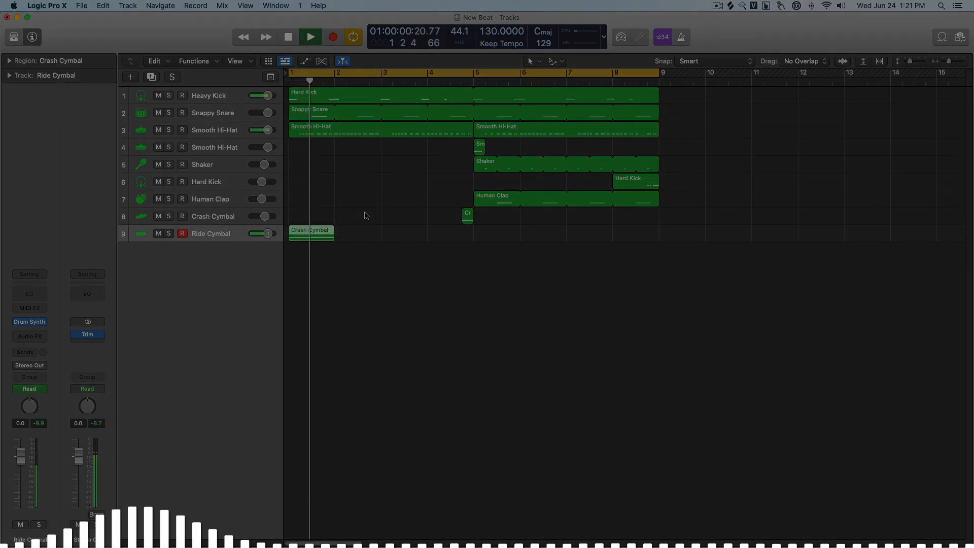